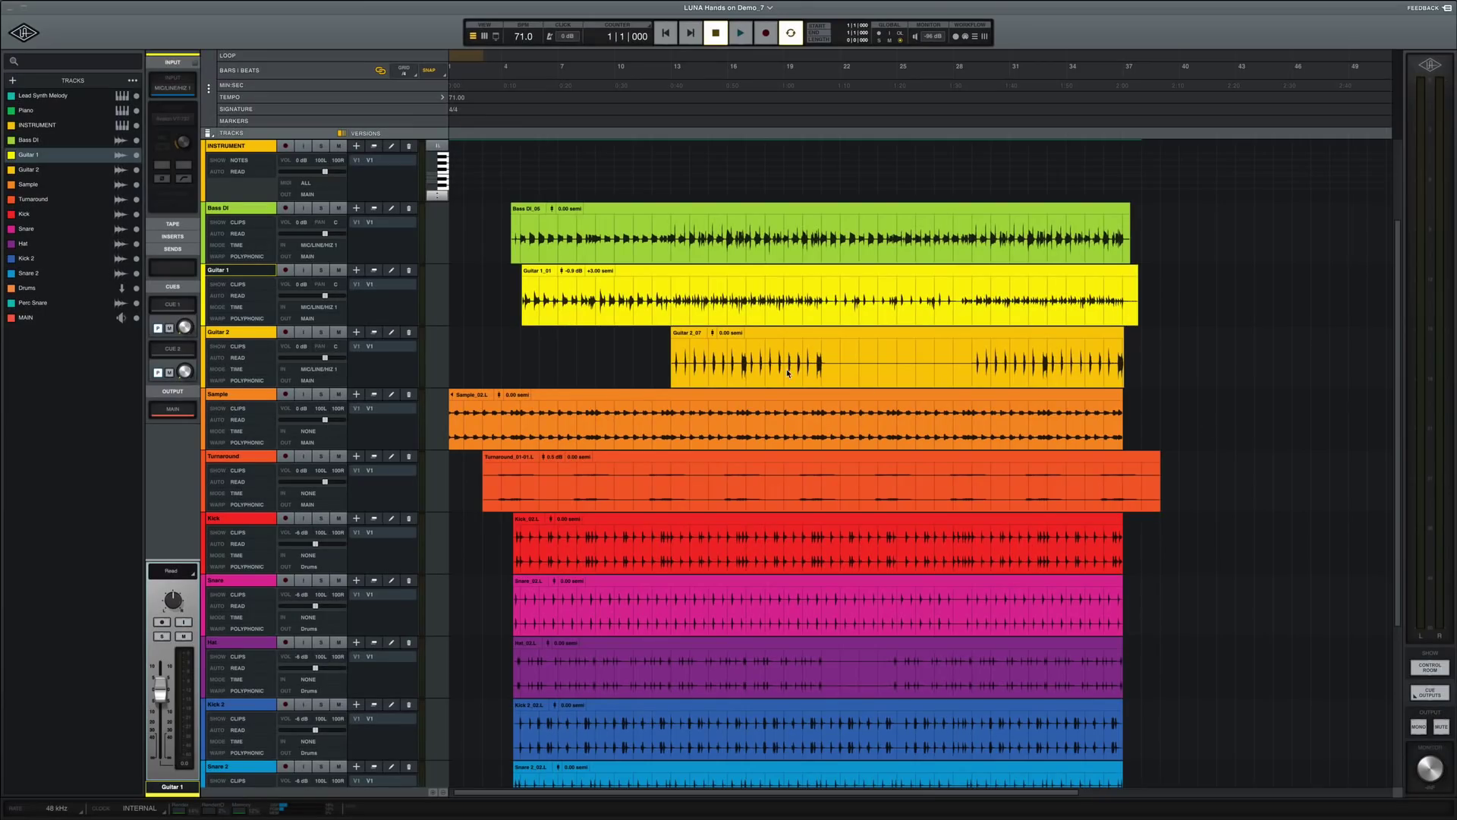
# Open the Piano clip's MIDI notes for editing, then return to the full multitrack view.
pyautogui.scroll(-3, 653, 301)
pyautogui.scroll(6, 651, 303)
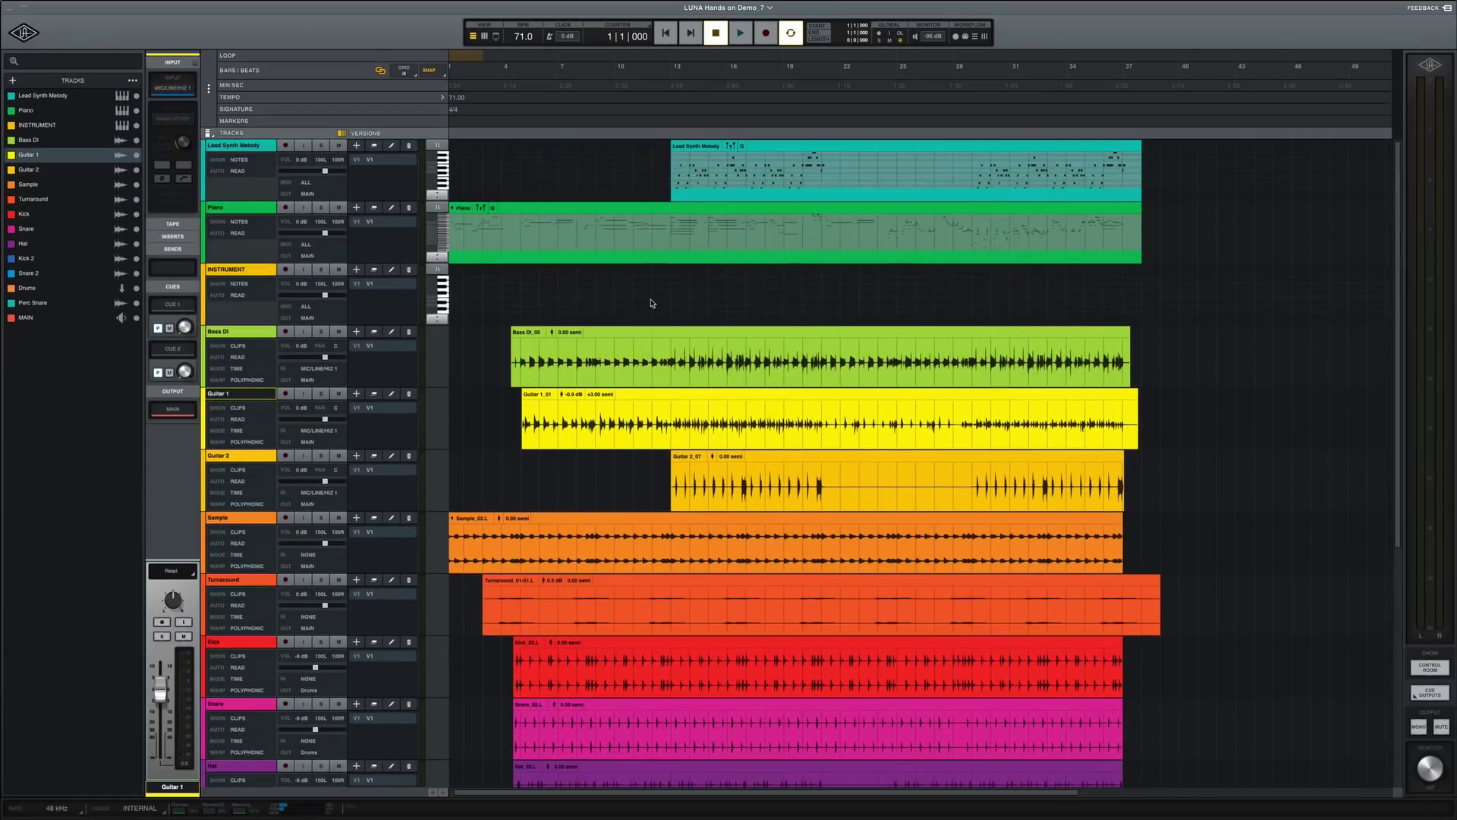
pyautogui.click(677, 233)
pyautogui.doubleClick(675, 210)
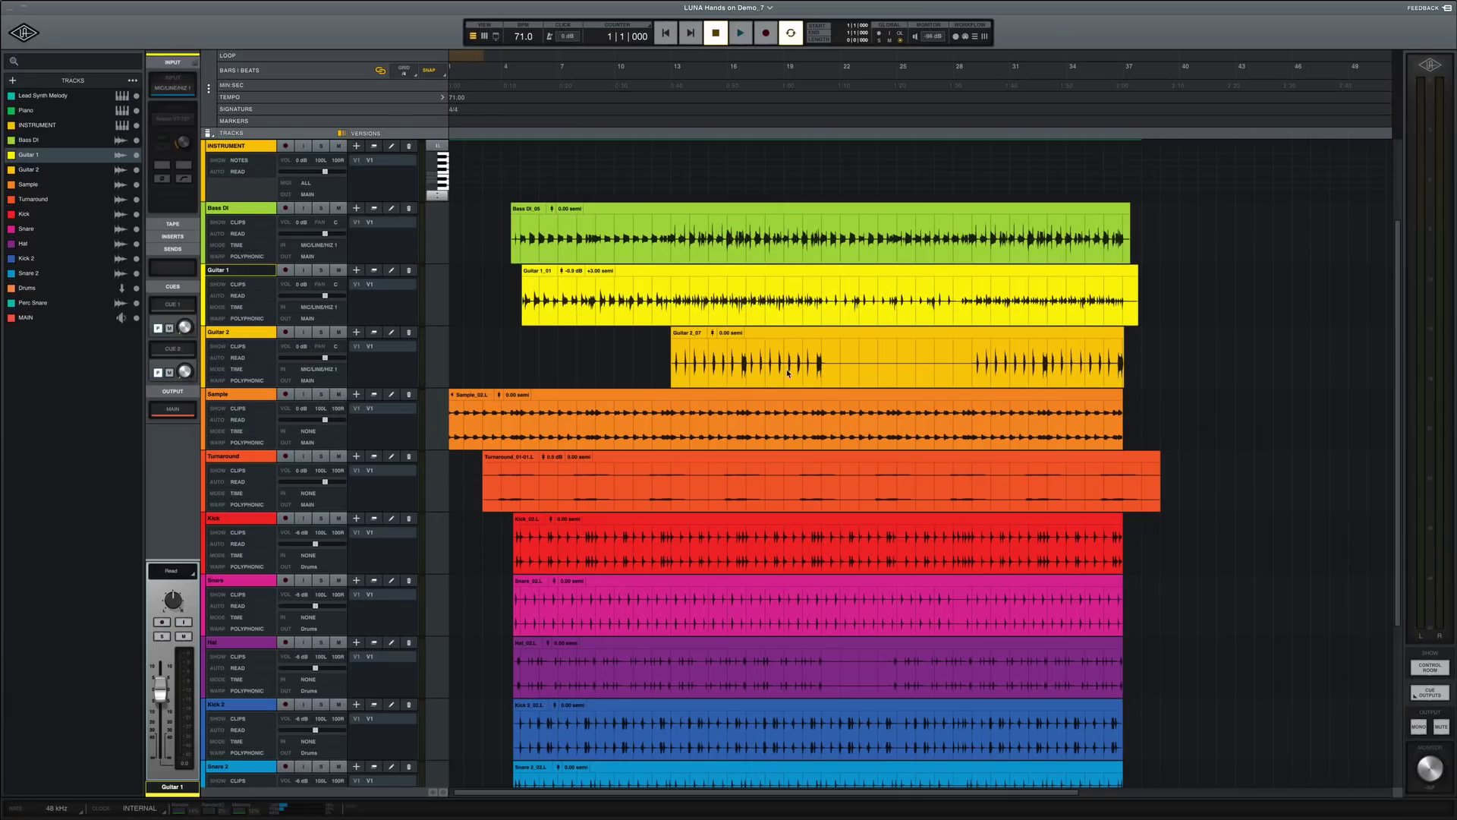
pyautogui.scroll(3, 781, 212)
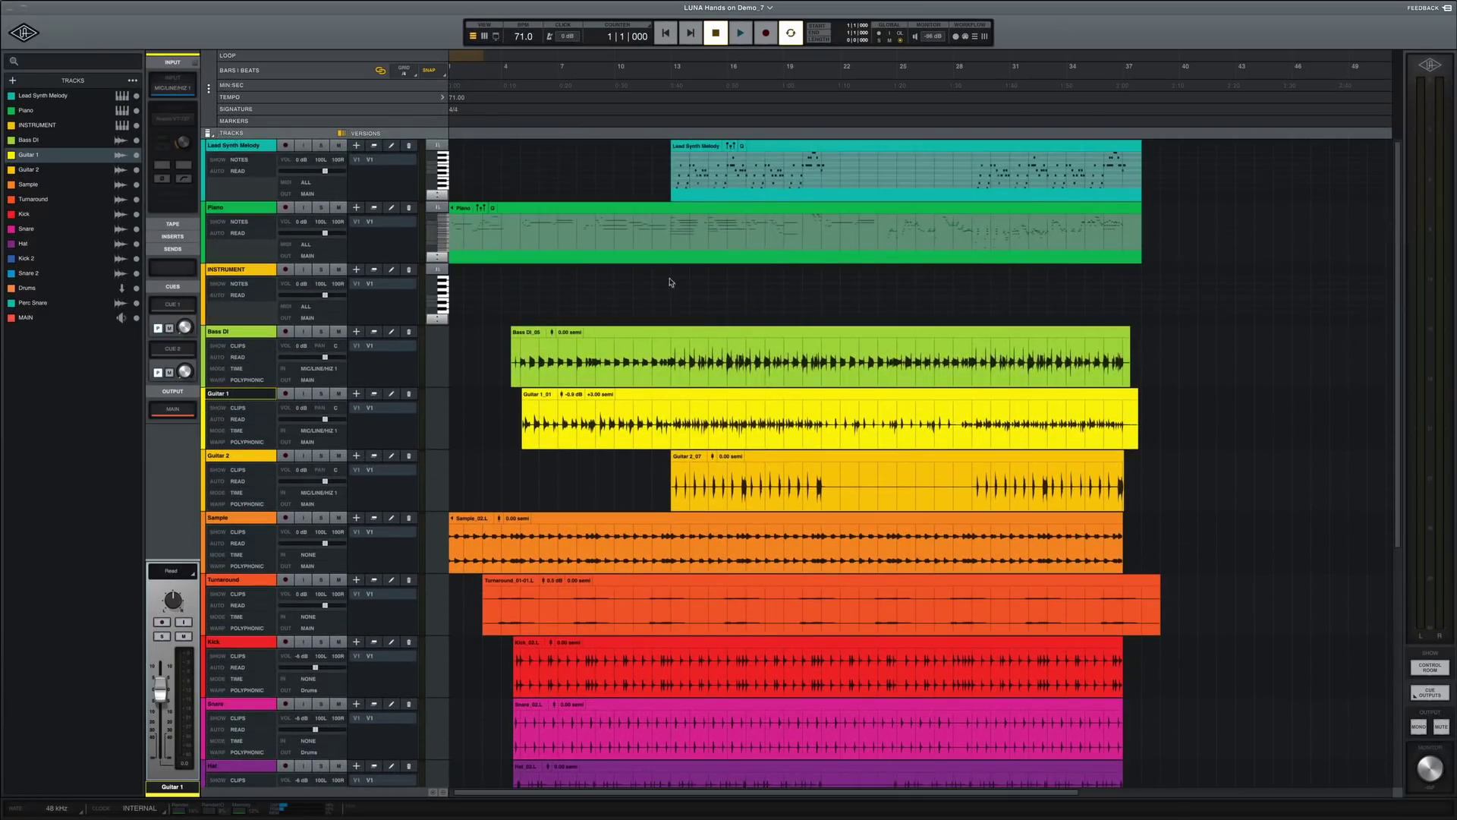
pyautogui.click(675, 210)
pyautogui.doubleClick(675, 210)
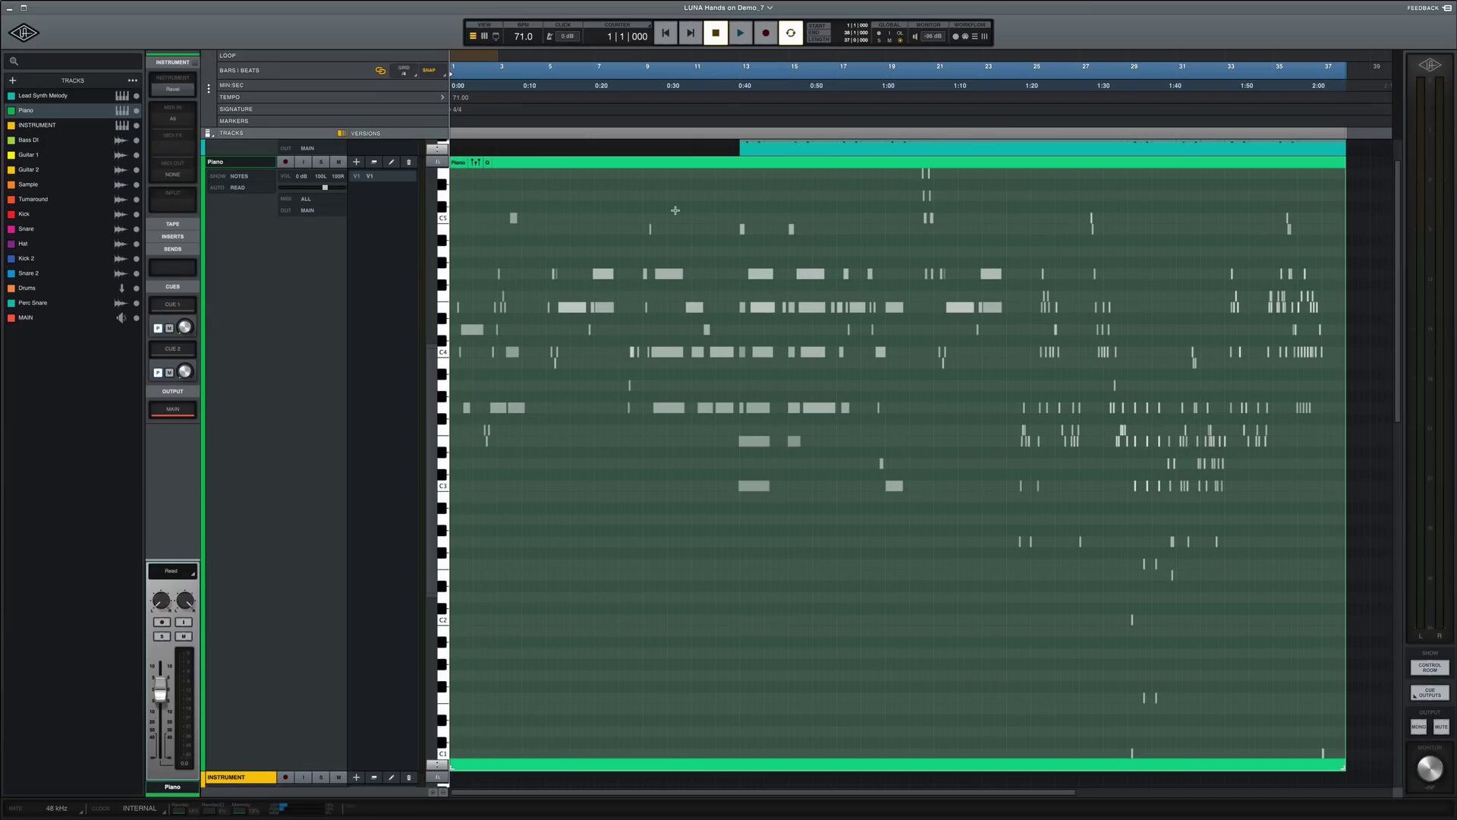
pyautogui.hscroll(1, 674, 210)
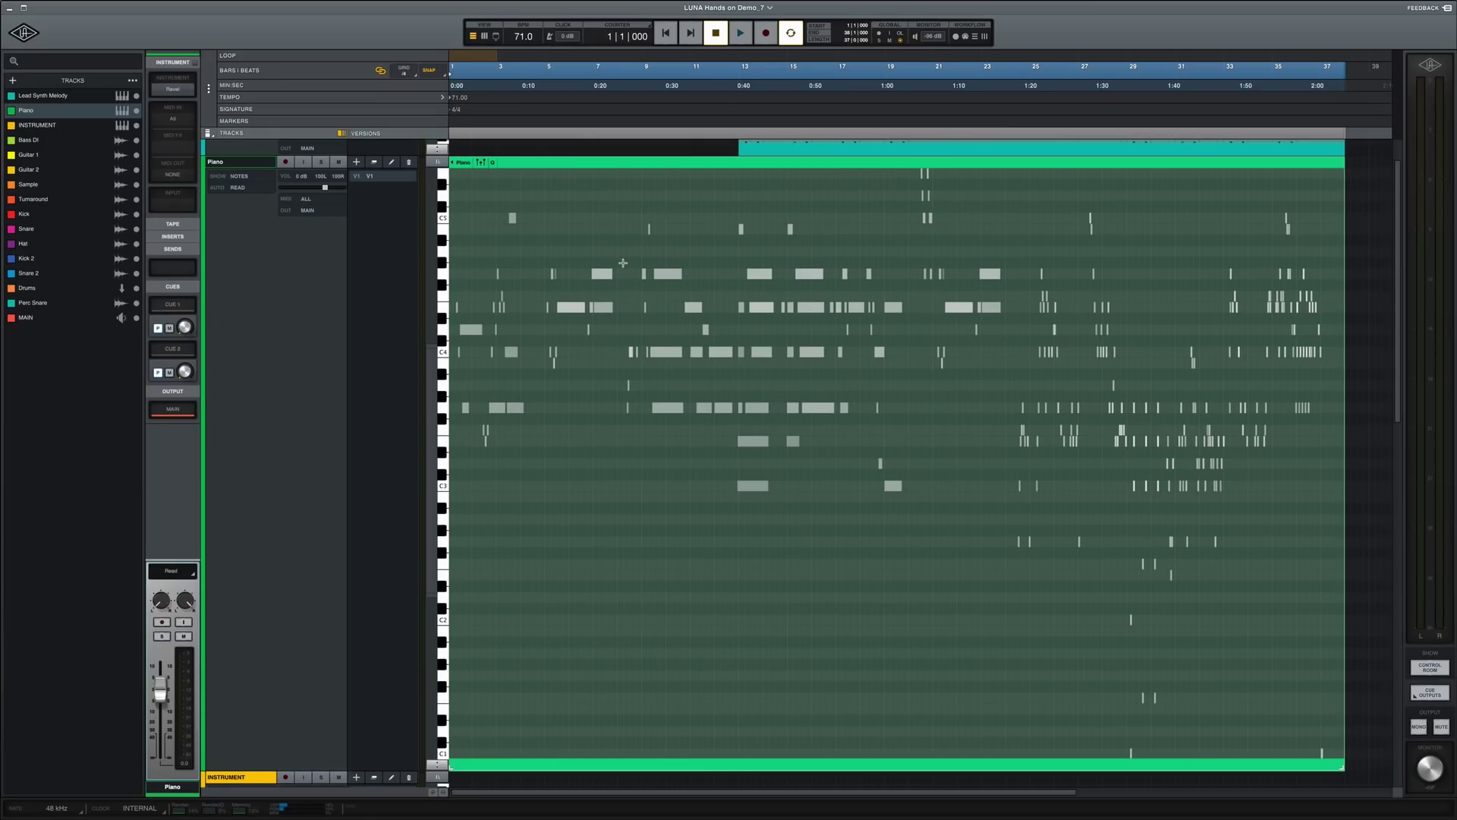
pyautogui.press('z')
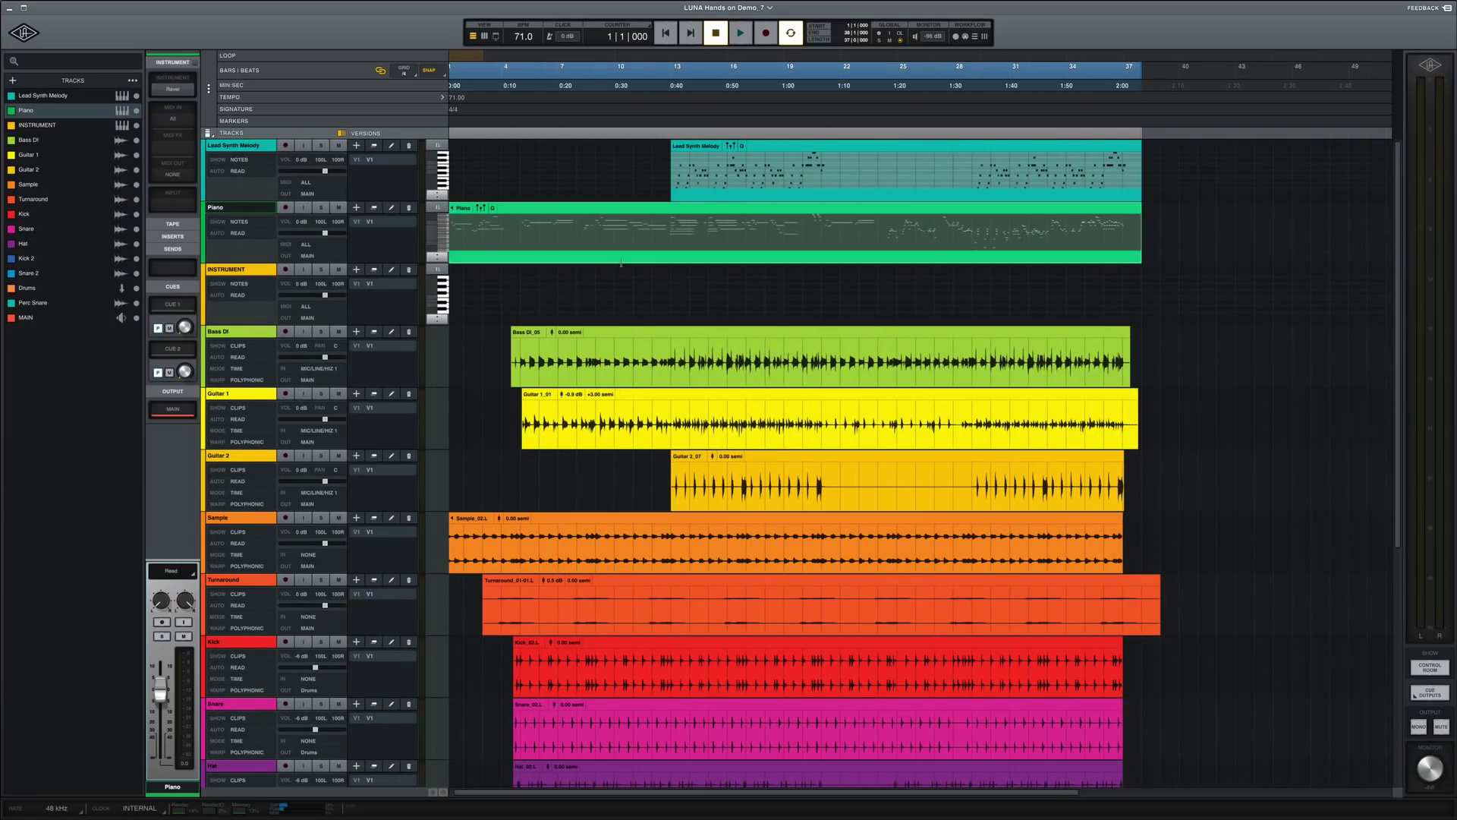
# Raise the Bass DI clip's gain by about 3 dB and set its pitch back to 0 semitones.
pyautogui.click(693, 334)
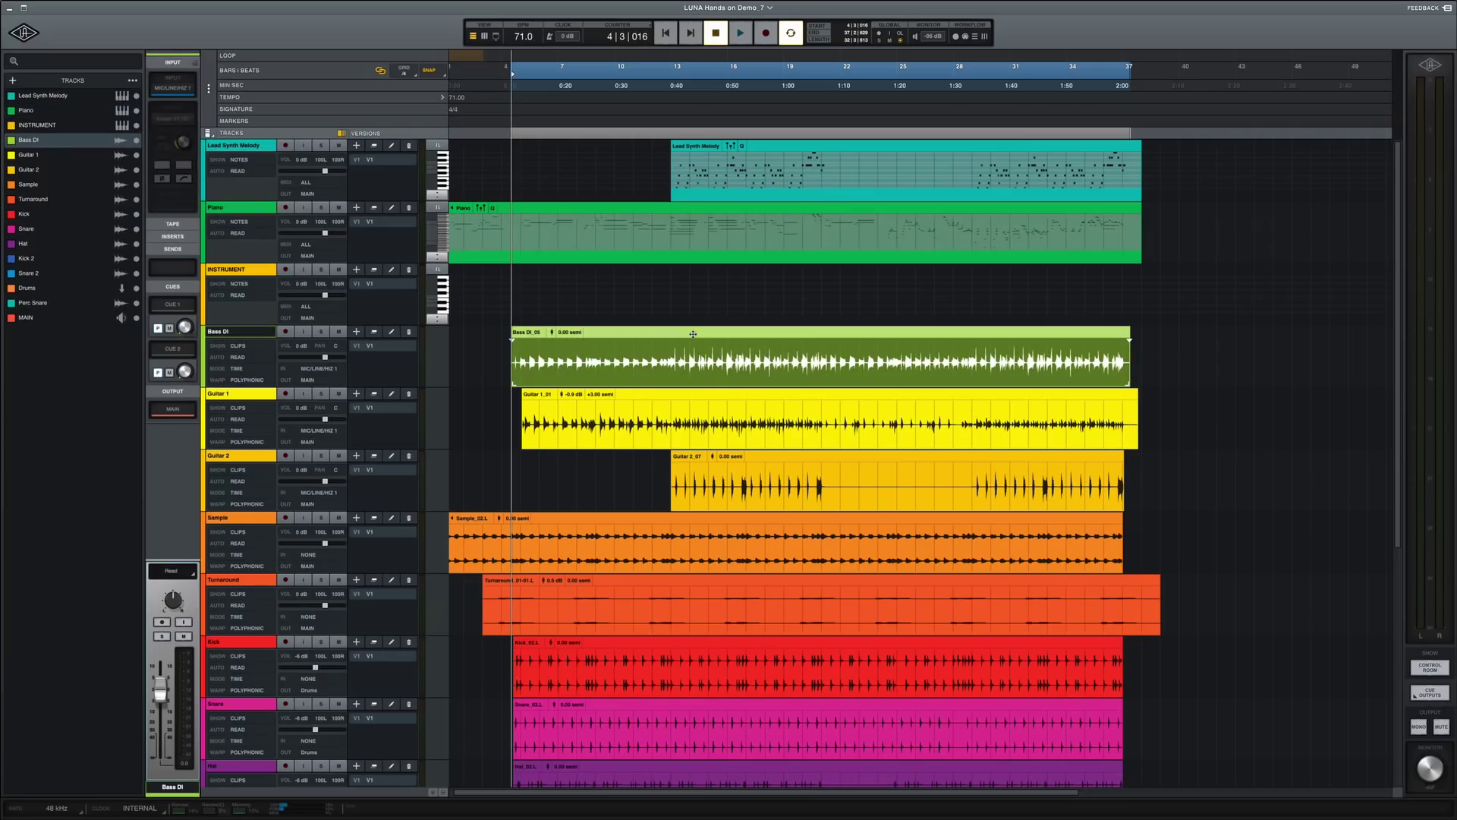
pyautogui.moveTo(552, 332); pyautogui.dragTo(556, 322)
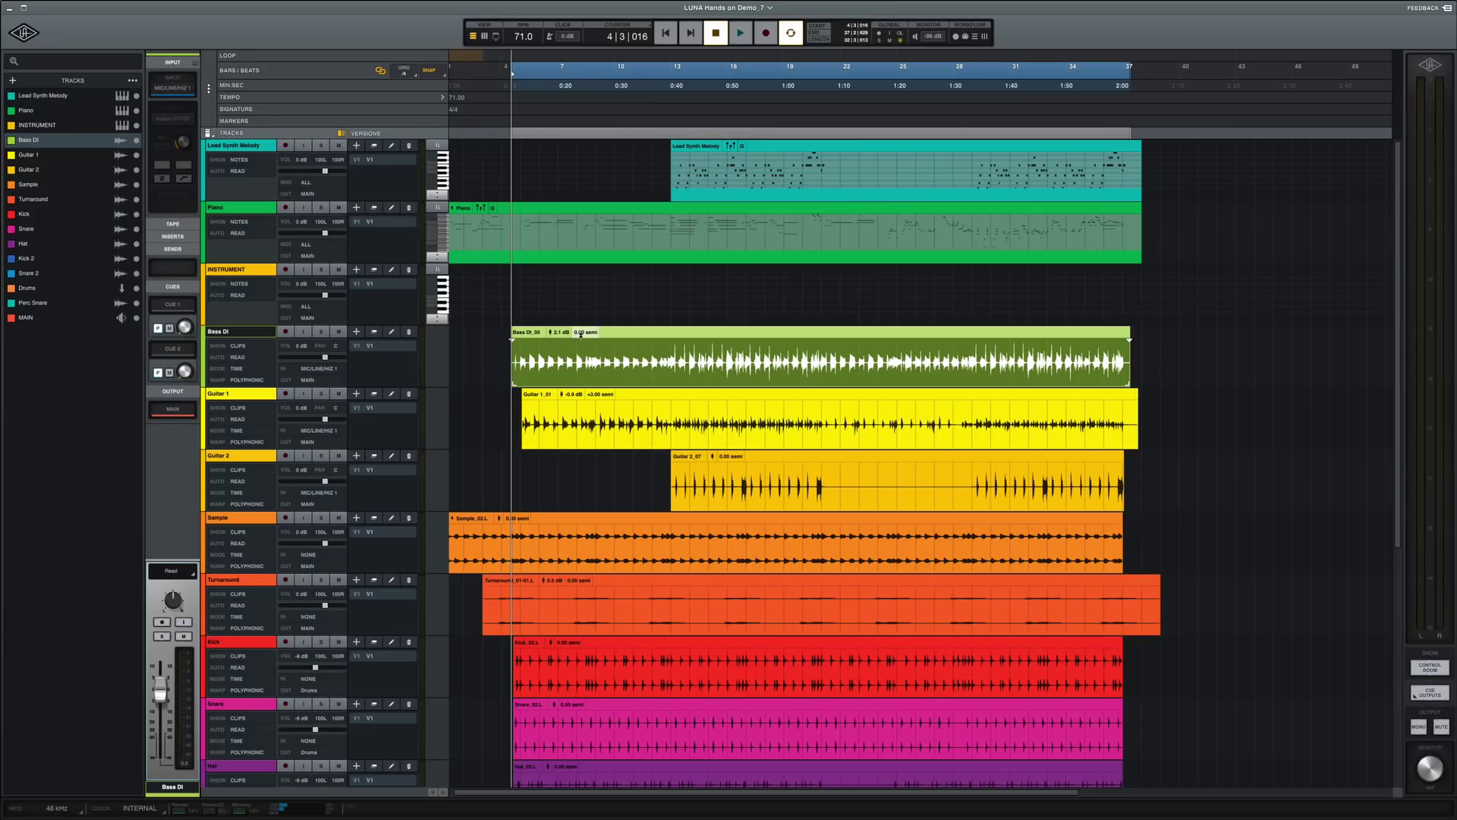
pyautogui.moveTo(581, 334)
pyautogui.mouseDown()
pyautogui.moveTo(583, 316)
pyautogui.moveTo(584, 332)
pyautogui.mouseUp()
pyautogui.doubleClick(584, 339)
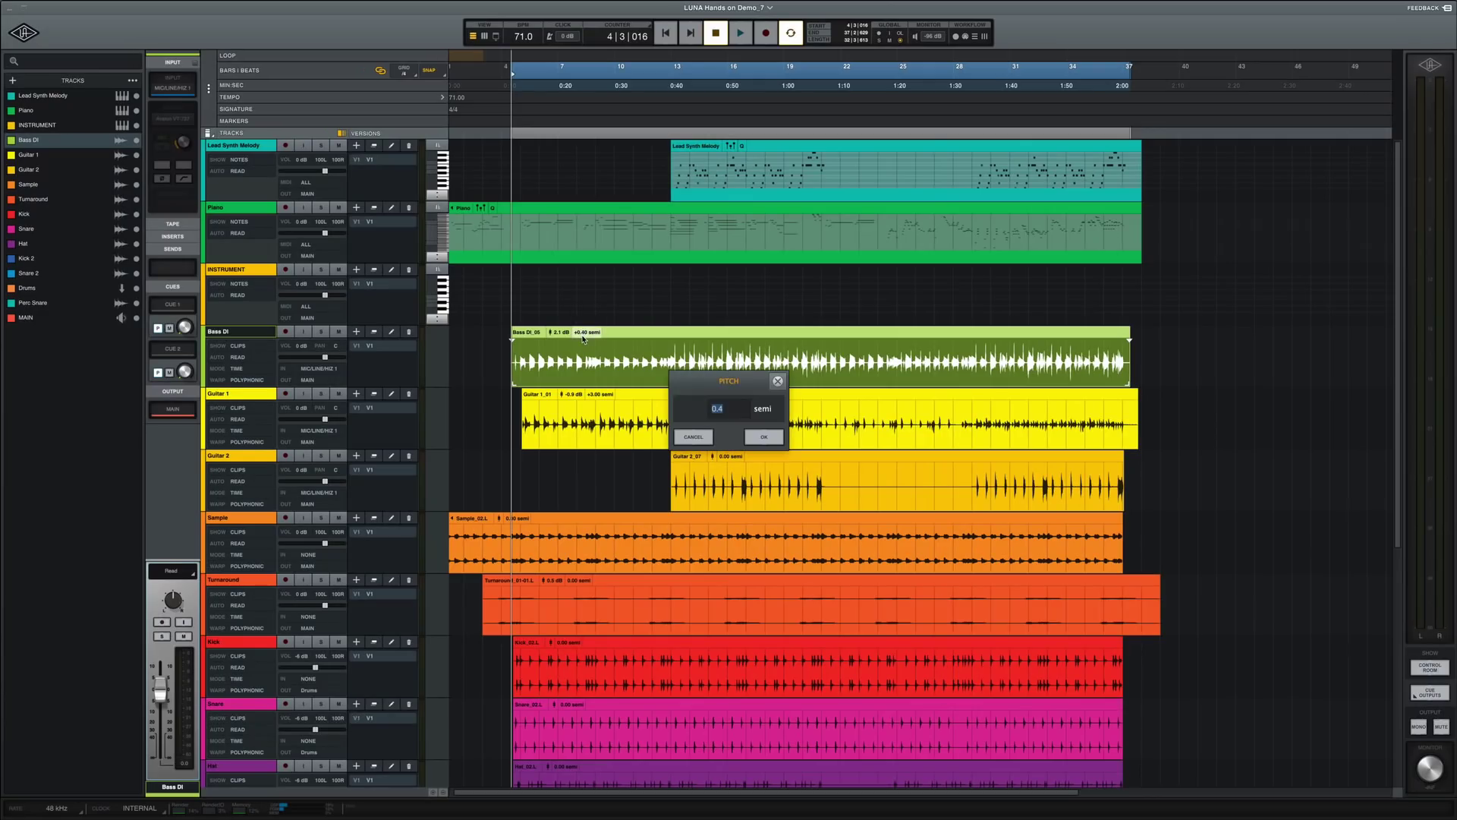
pyautogui.write('0')
pyautogui.press('Return')
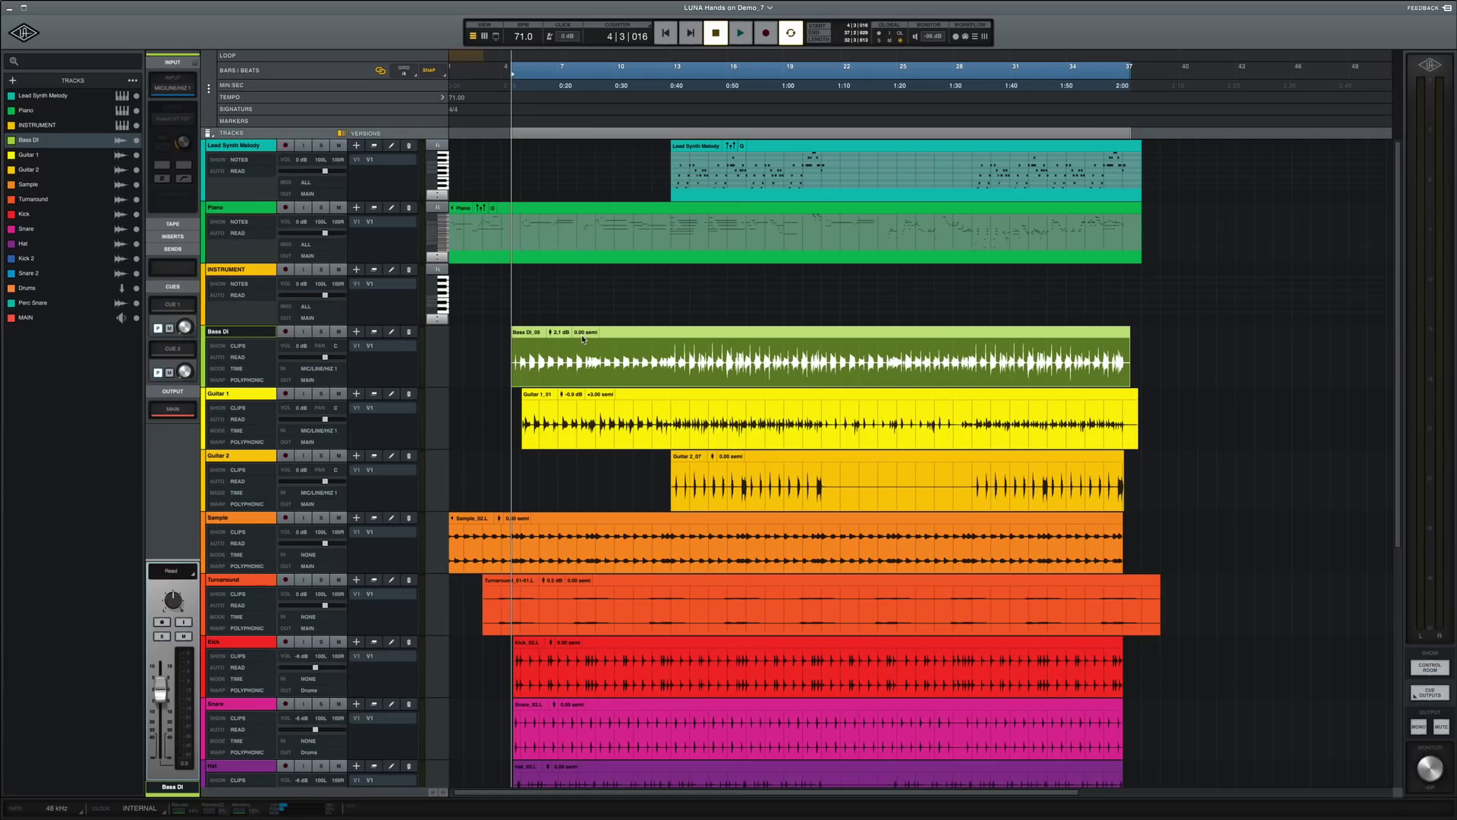
pyautogui.click(583, 340)
# Select the Guitar 1_01 clip and hide the Bass DI and Guitar 1 tracks.
pyautogui.click(541, 394)
pyautogui.click(497, 37)
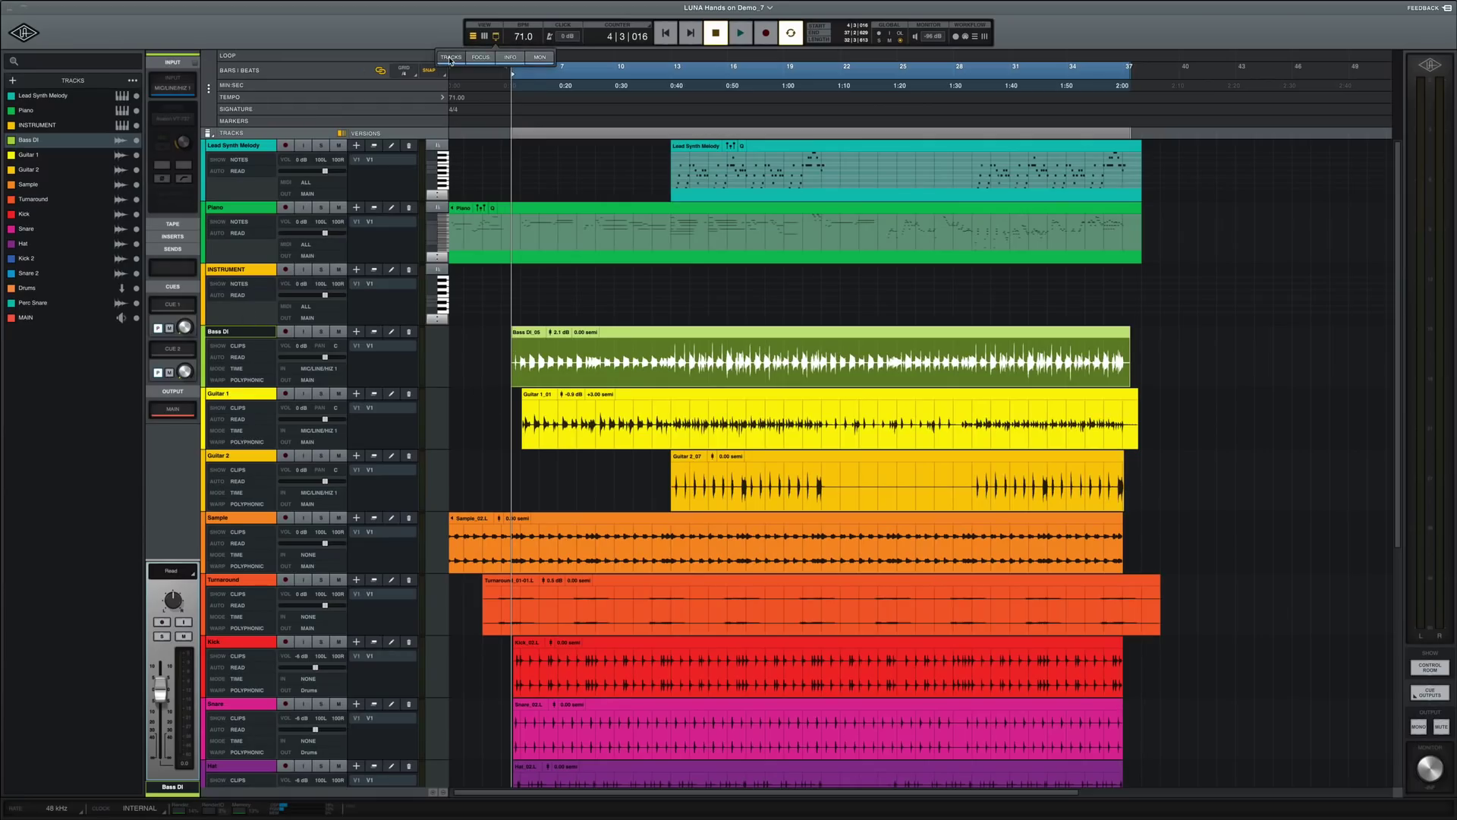
pyautogui.click(136, 139)
pyautogui.click(137, 154)
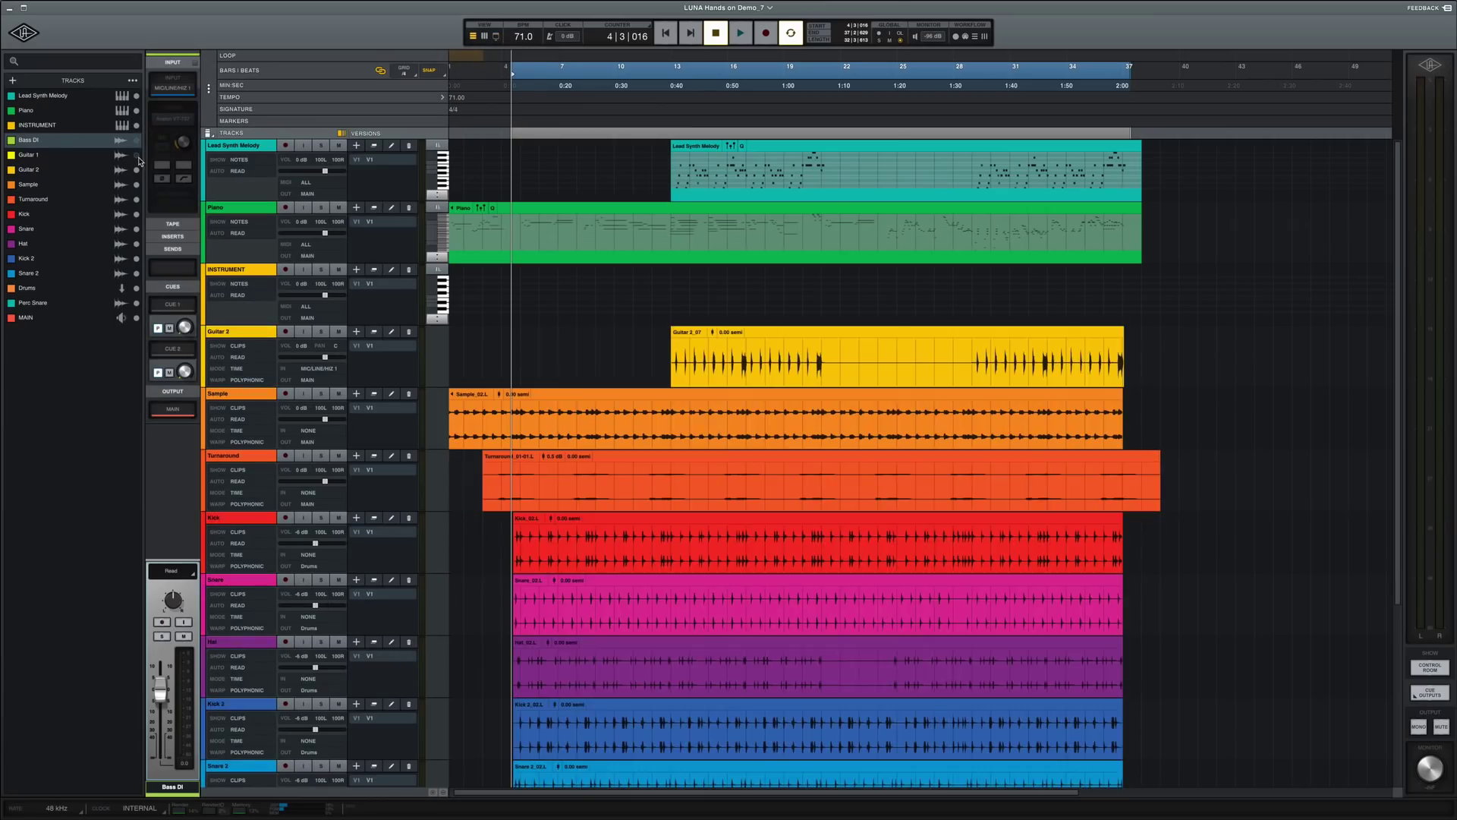
# Show Guitar 1 and Bass DI again, then turn off the Tracks list panel.
pyautogui.click(137, 155)
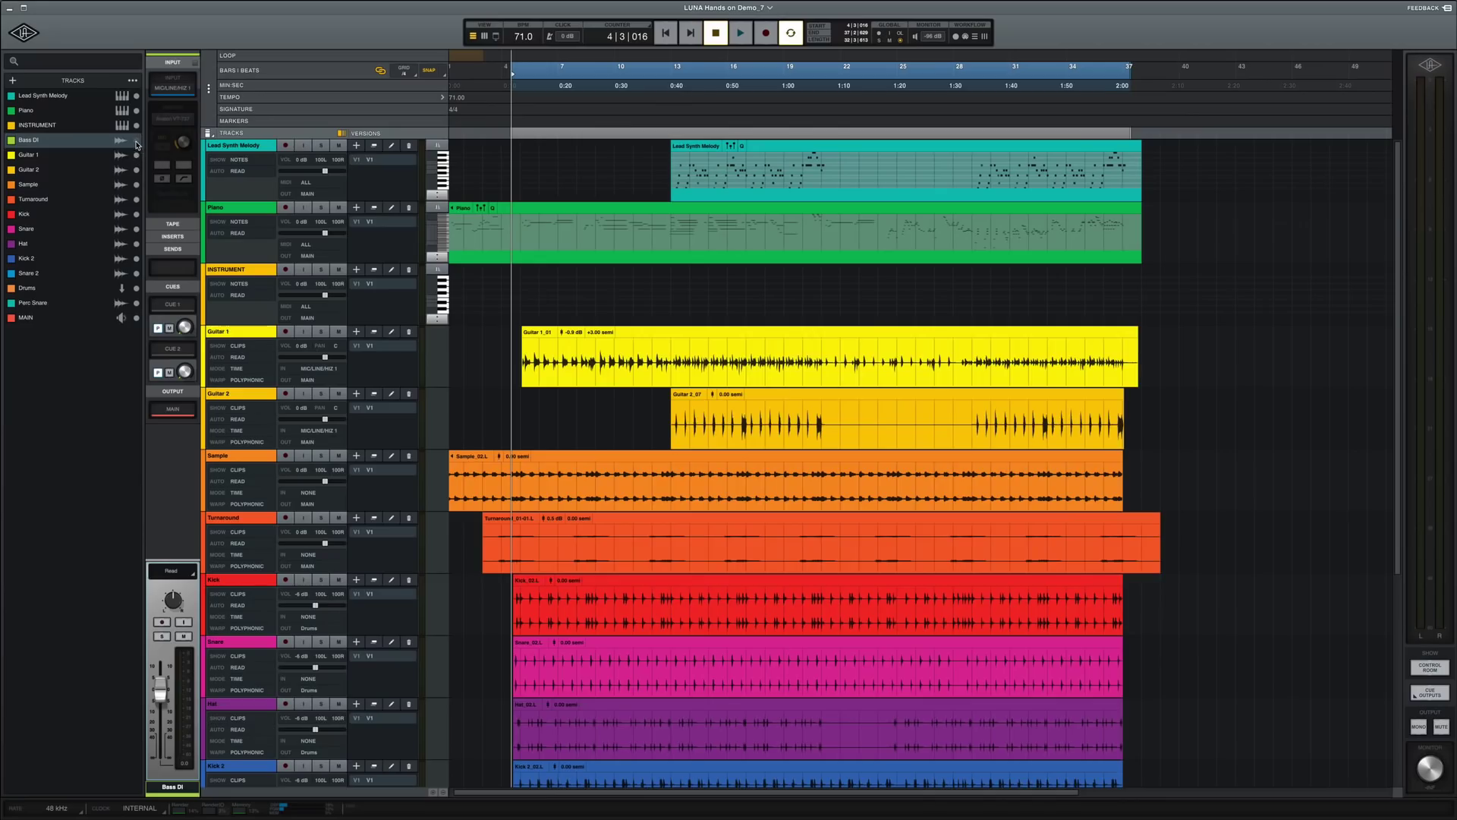
pyautogui.click(136, 140)
pyautogui.moveTo(495, 36)
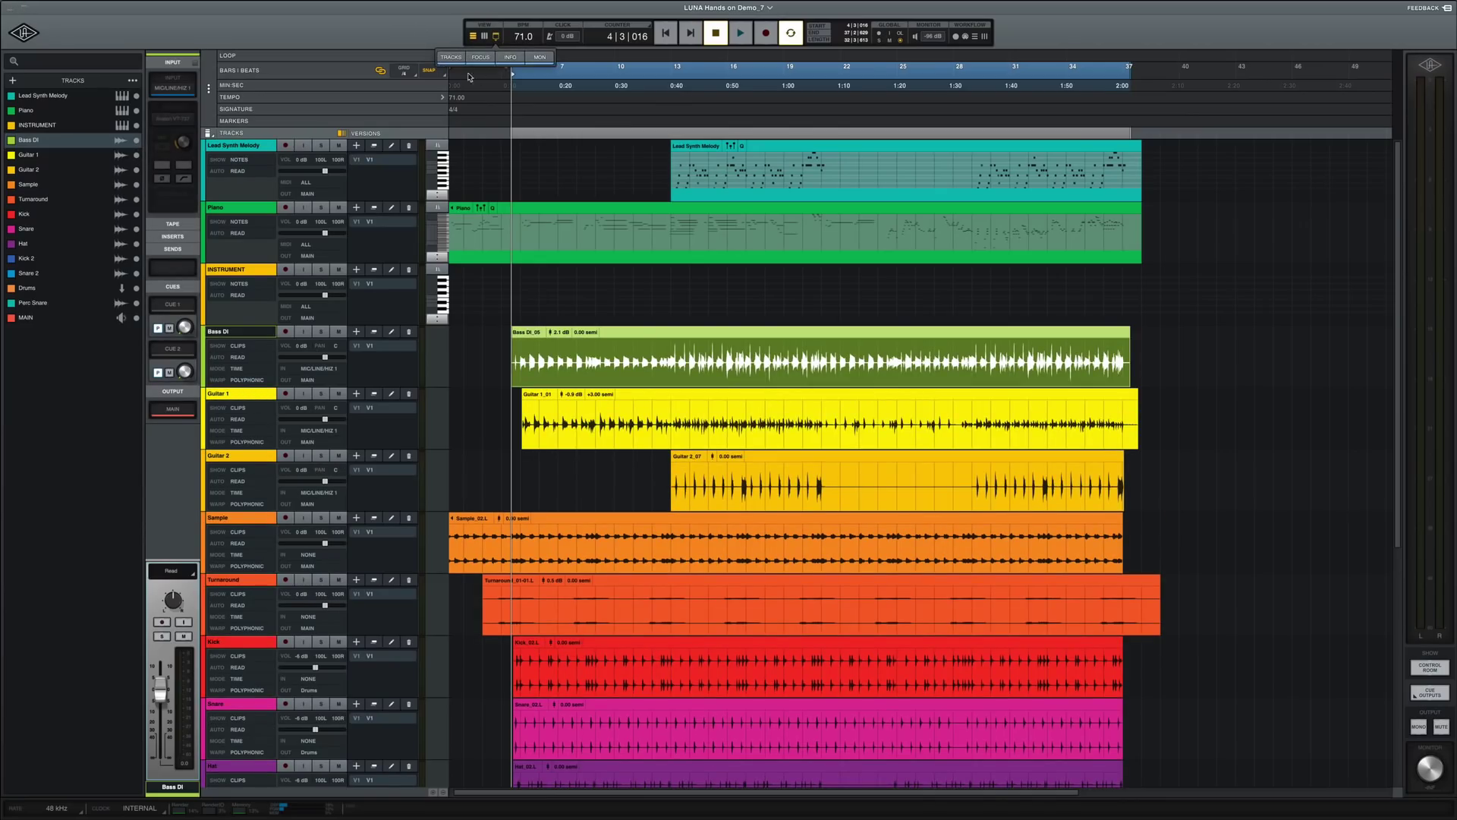
pyautogui.click(452, 60)
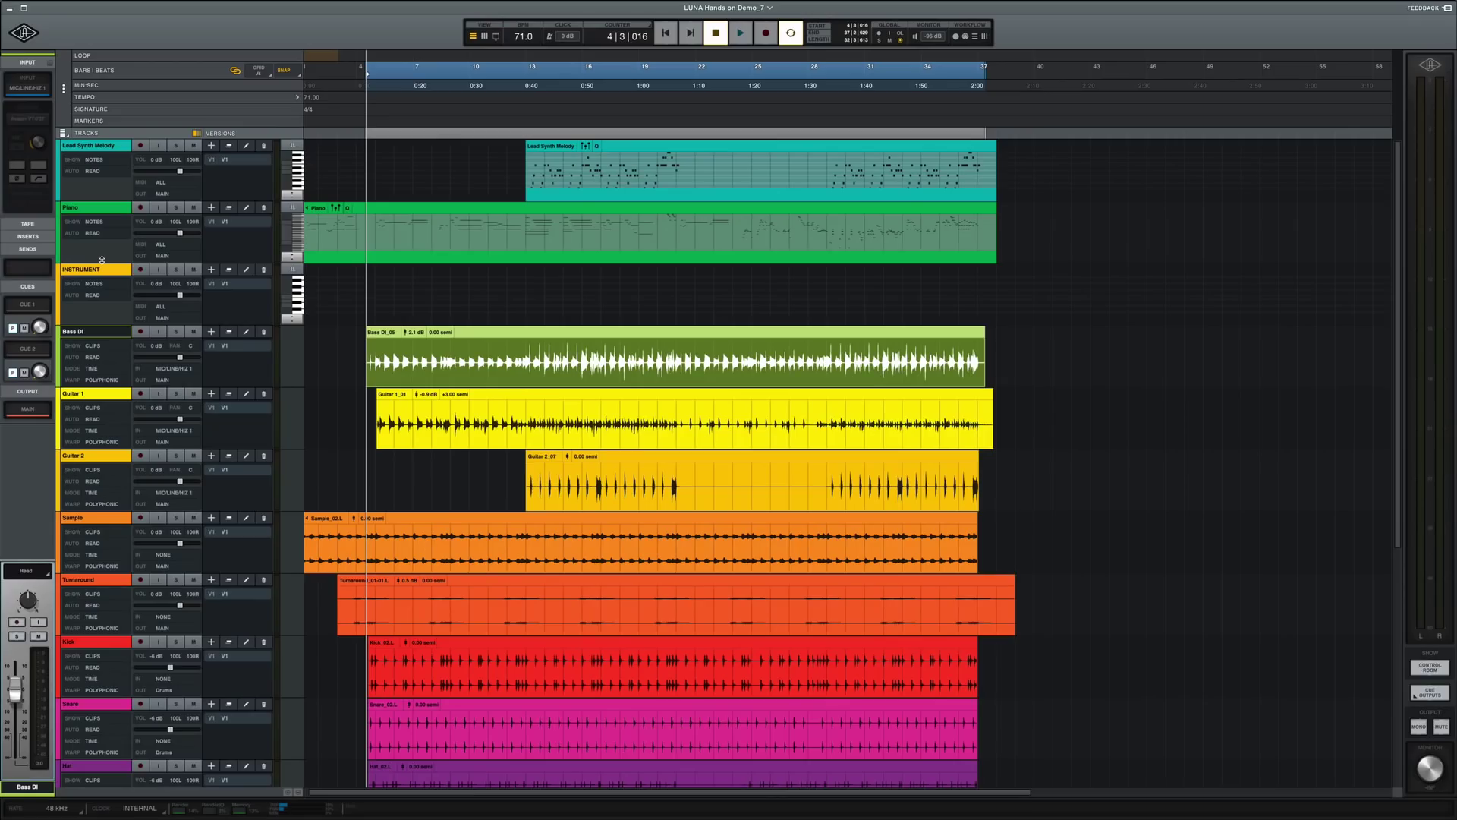
# Select the Piano track and collapse its Instrument, Tape and Sends sections in the Focus panel.
pyautogui.click(101, 262)
pyautogui.click(101, 209)
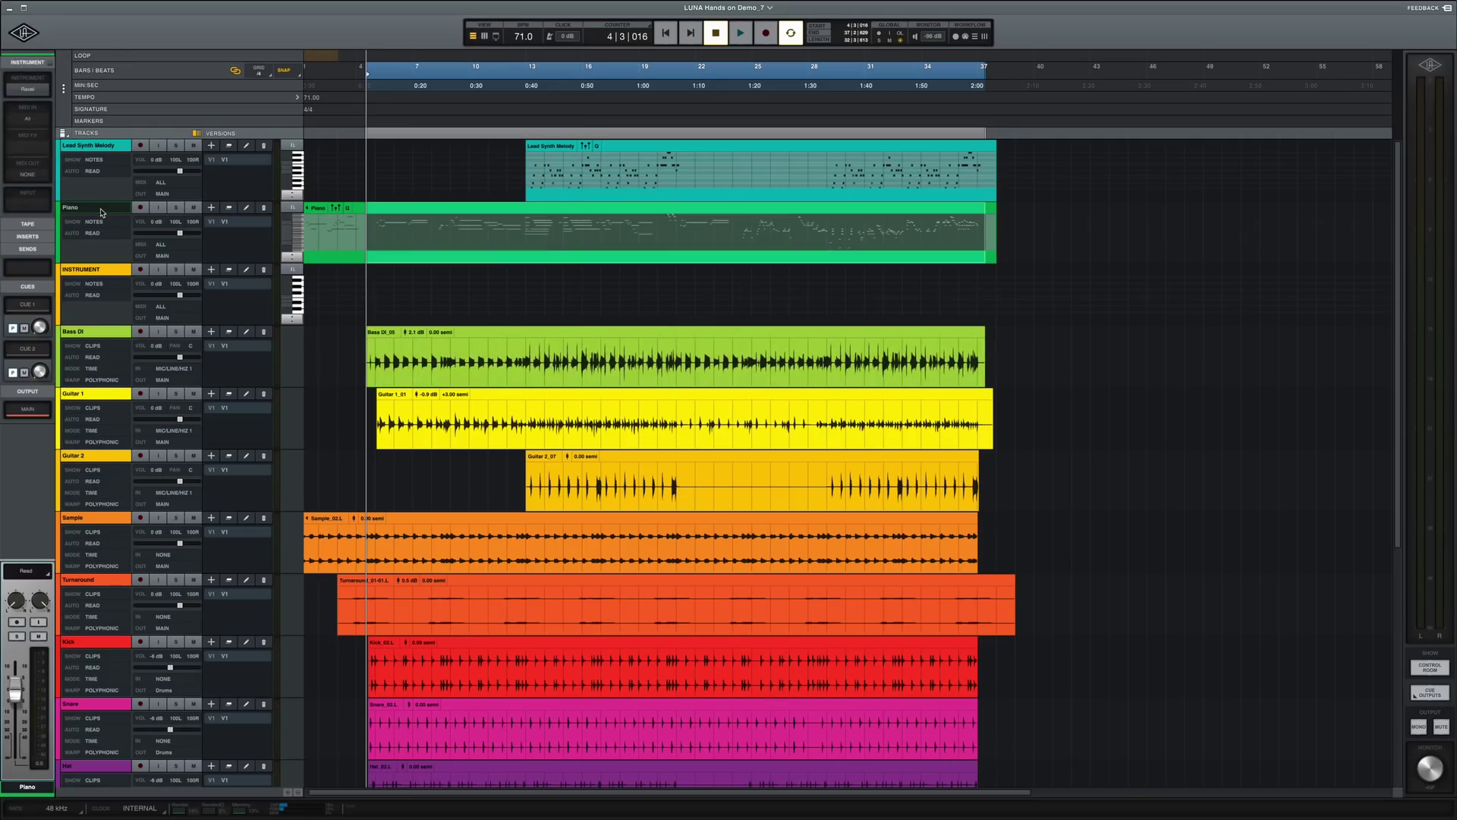
pyautogui.click(30, 64)
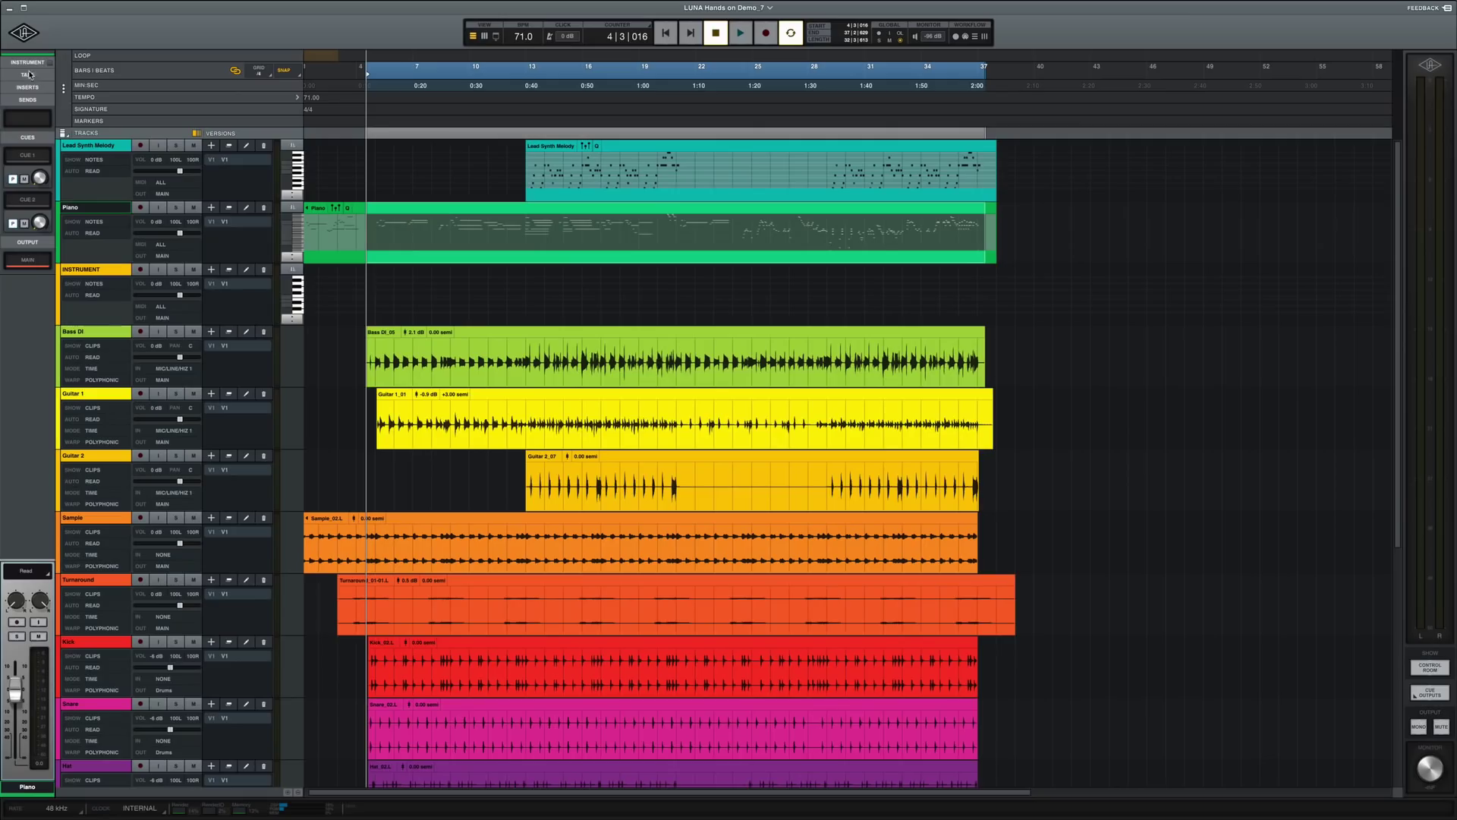
pyautogui.click(28, 78)
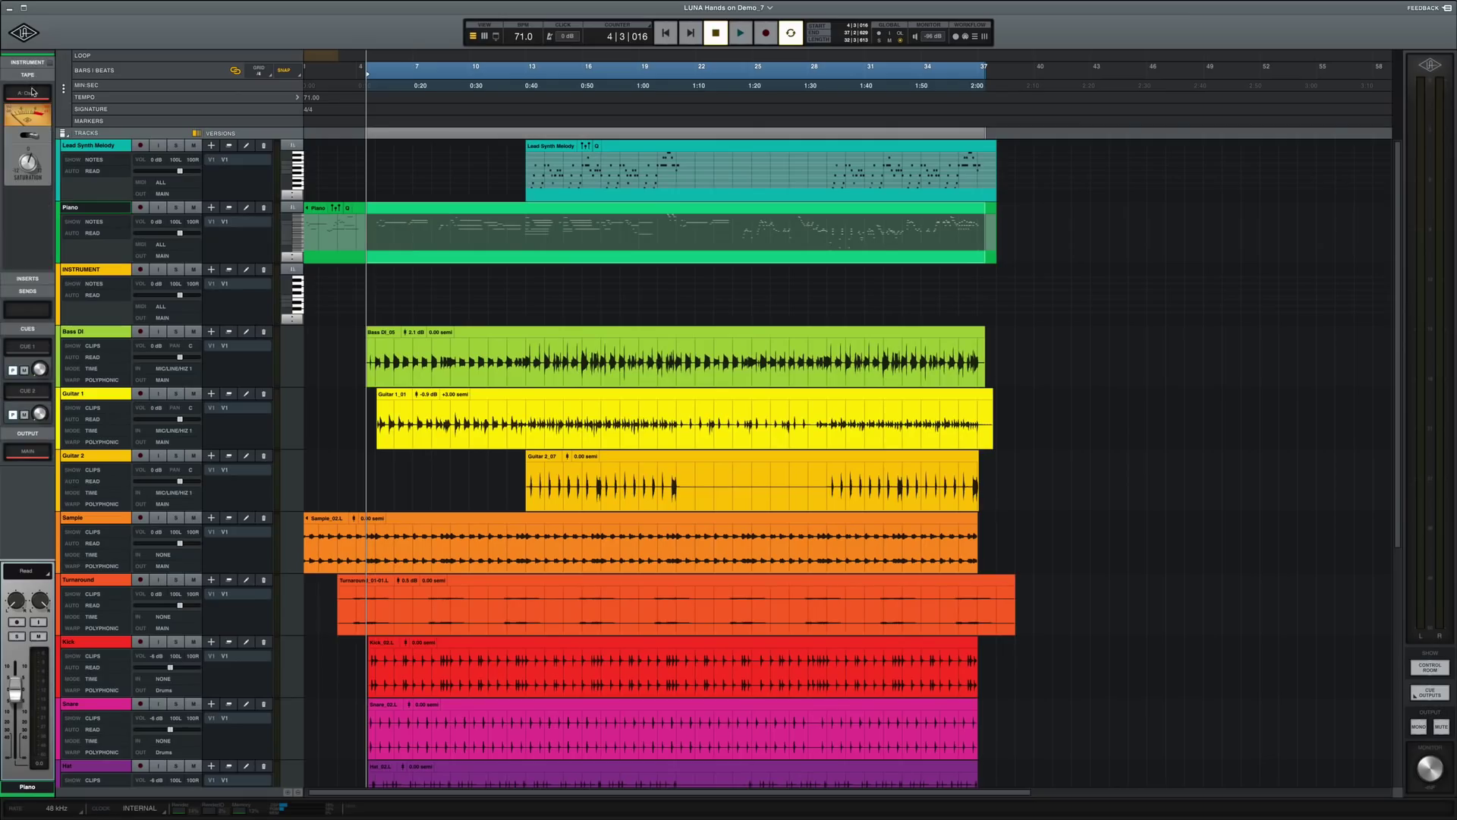
pyautogui.click(30, 80)
pyautogui.click(36, 98)
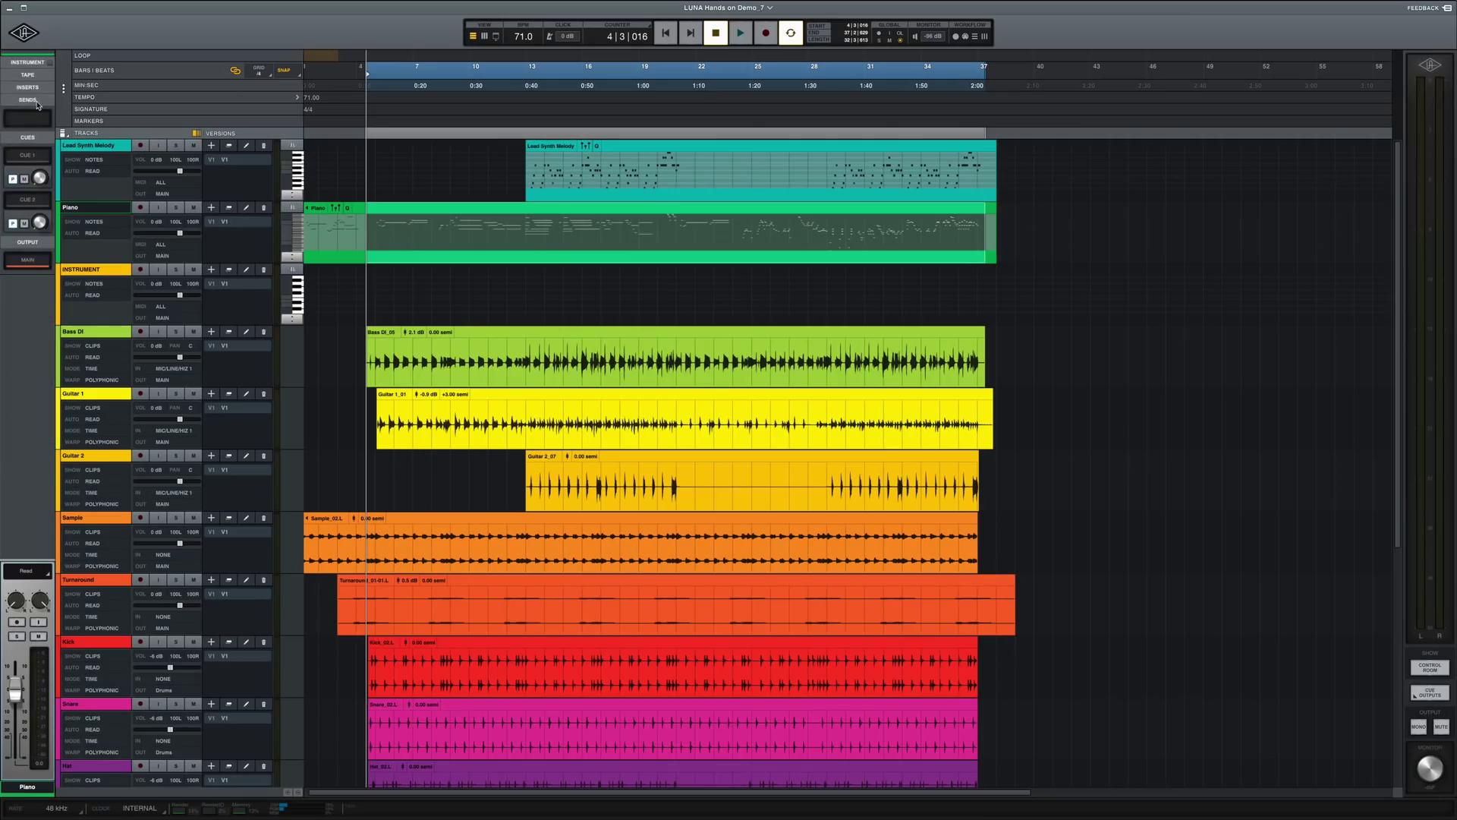
pyautogui.click(37, 101)
pyautogui.click(36, 100)
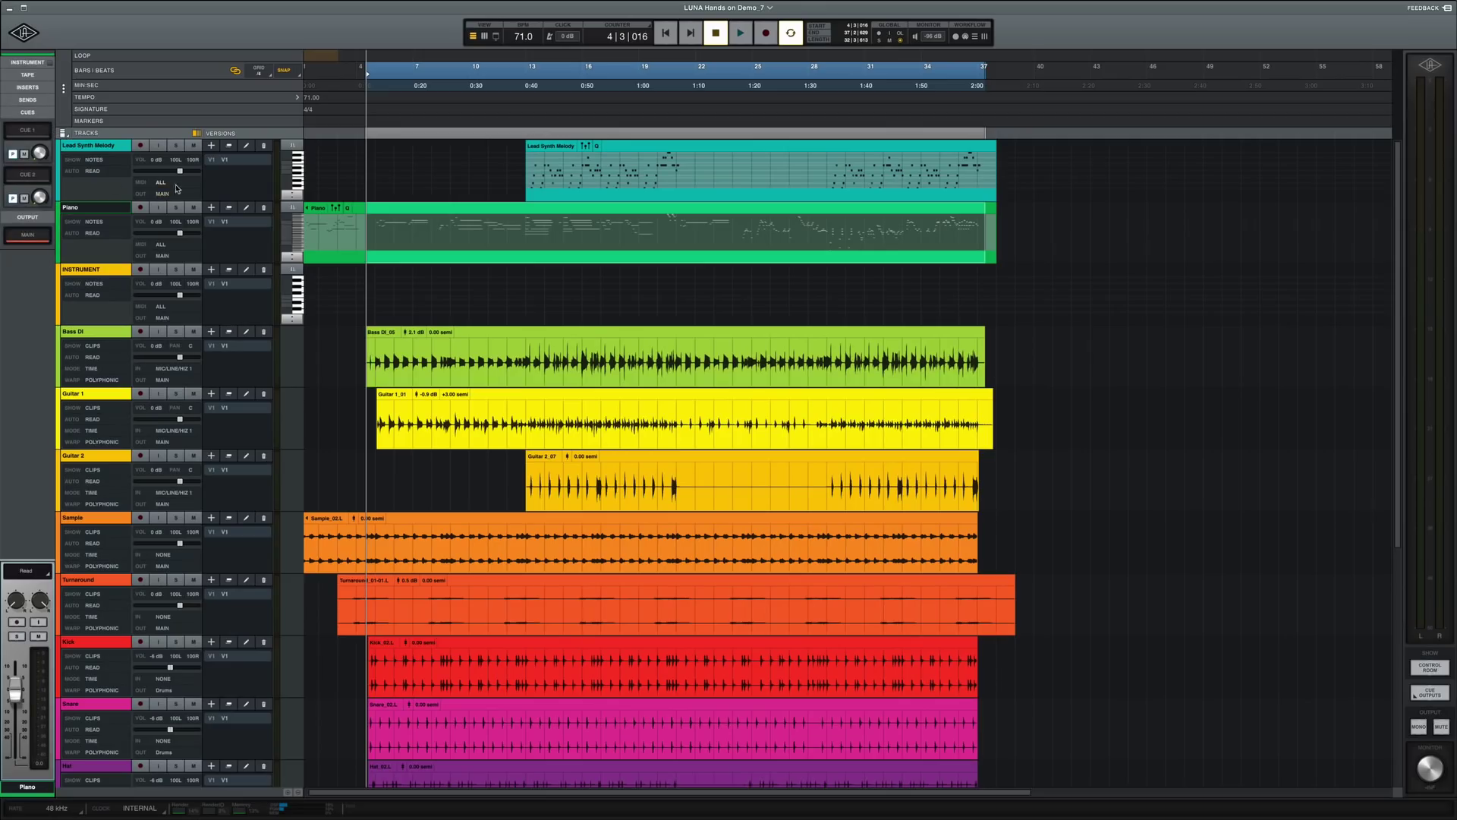
pyautogui.click(501, 38)
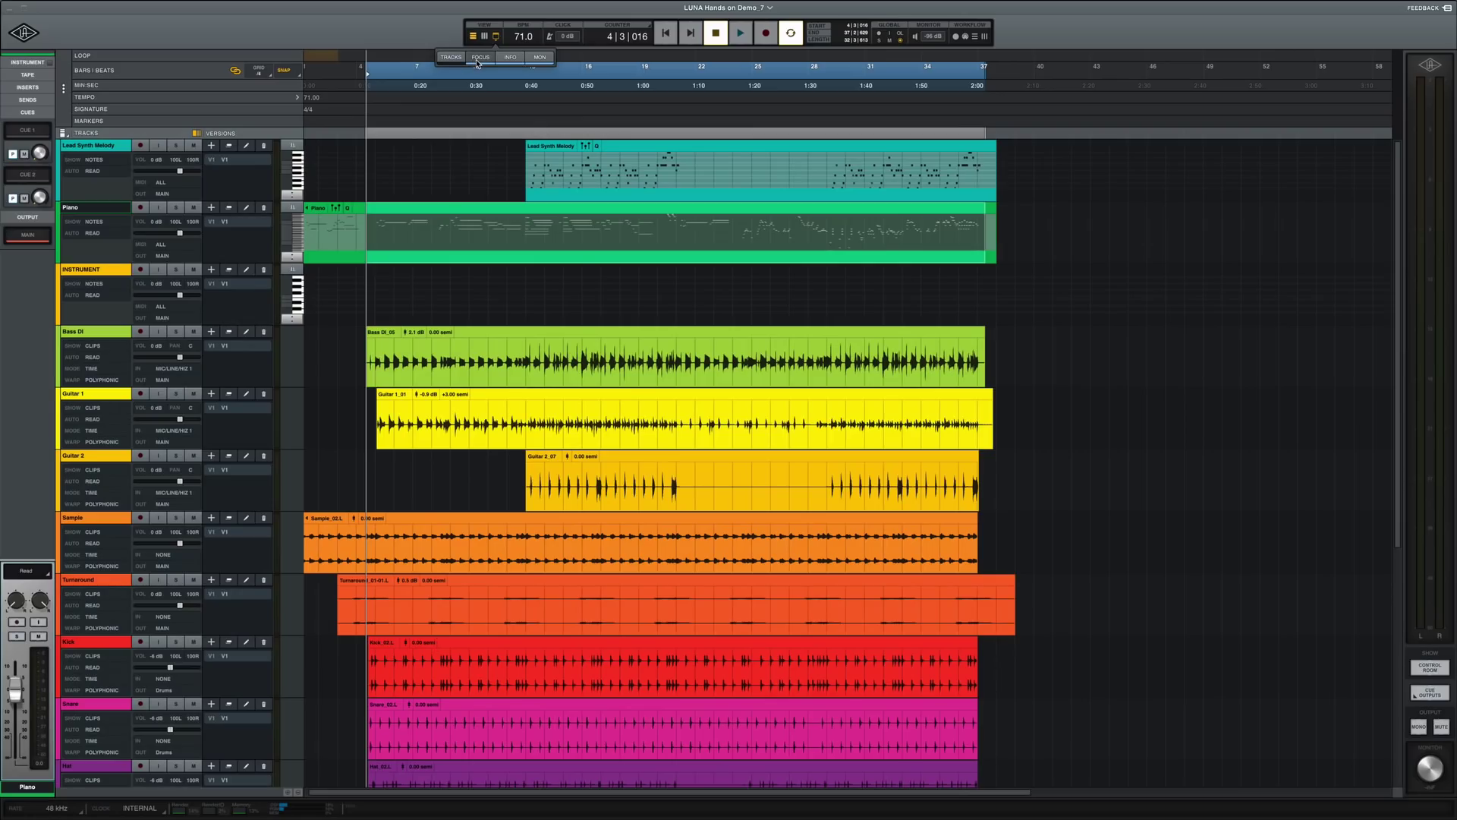
# Hide the channel settings panel and open the Control Room panel with talkback and dim settings.
pyautogui.click(478, 59)
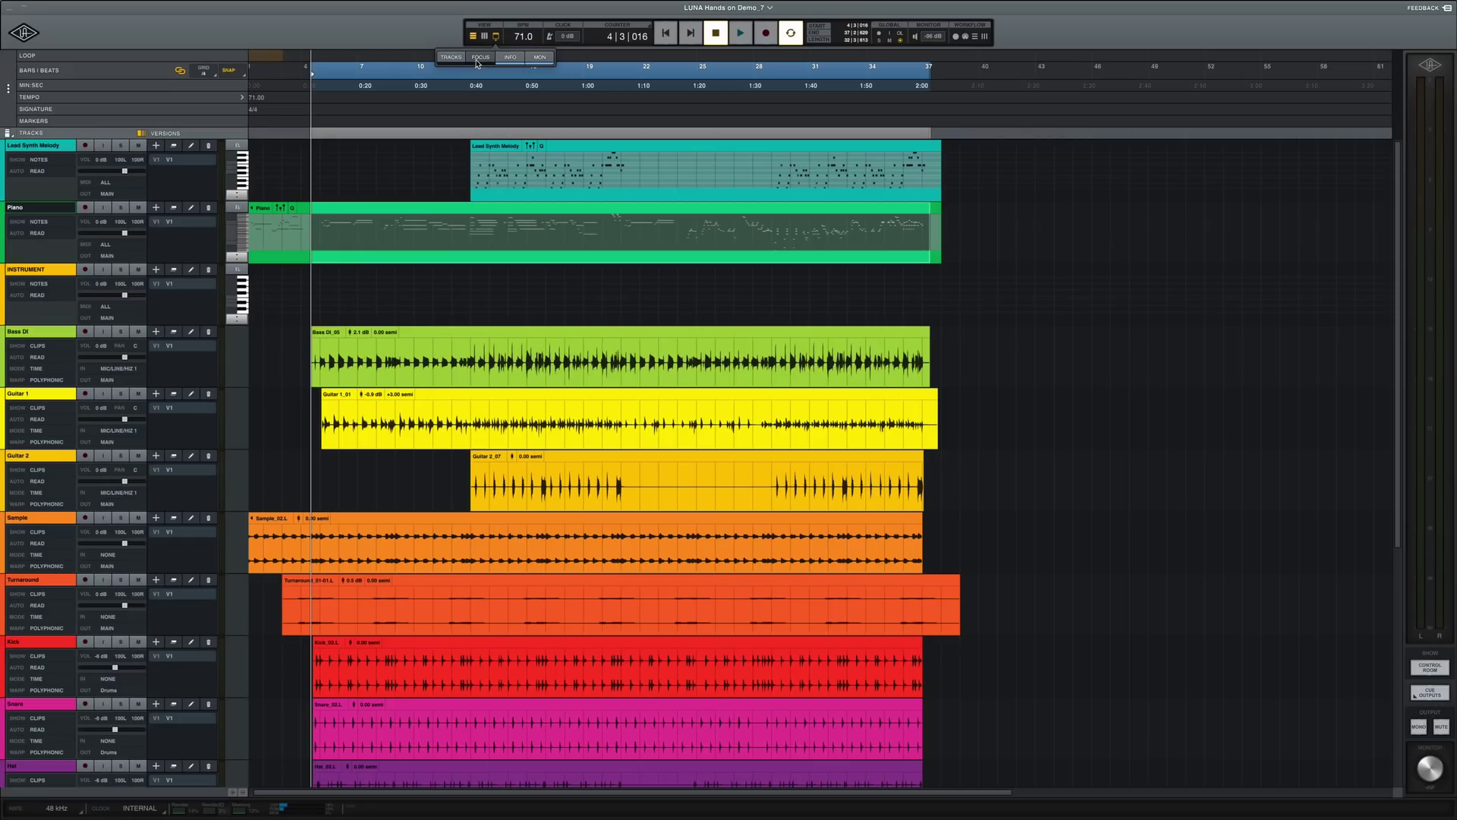
pyautogui.click(539, 60)
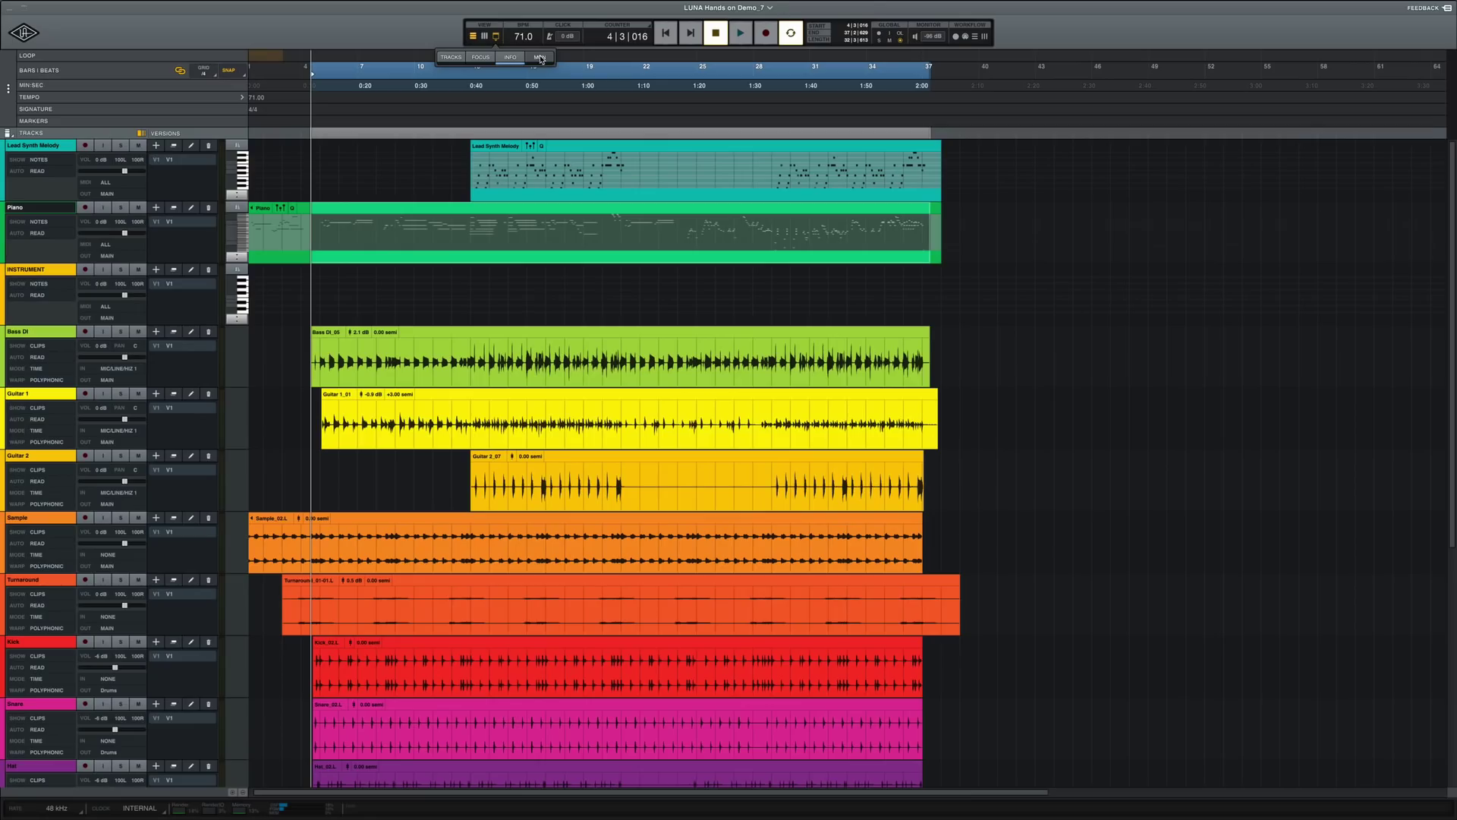
pyautogui.click(539, 60)
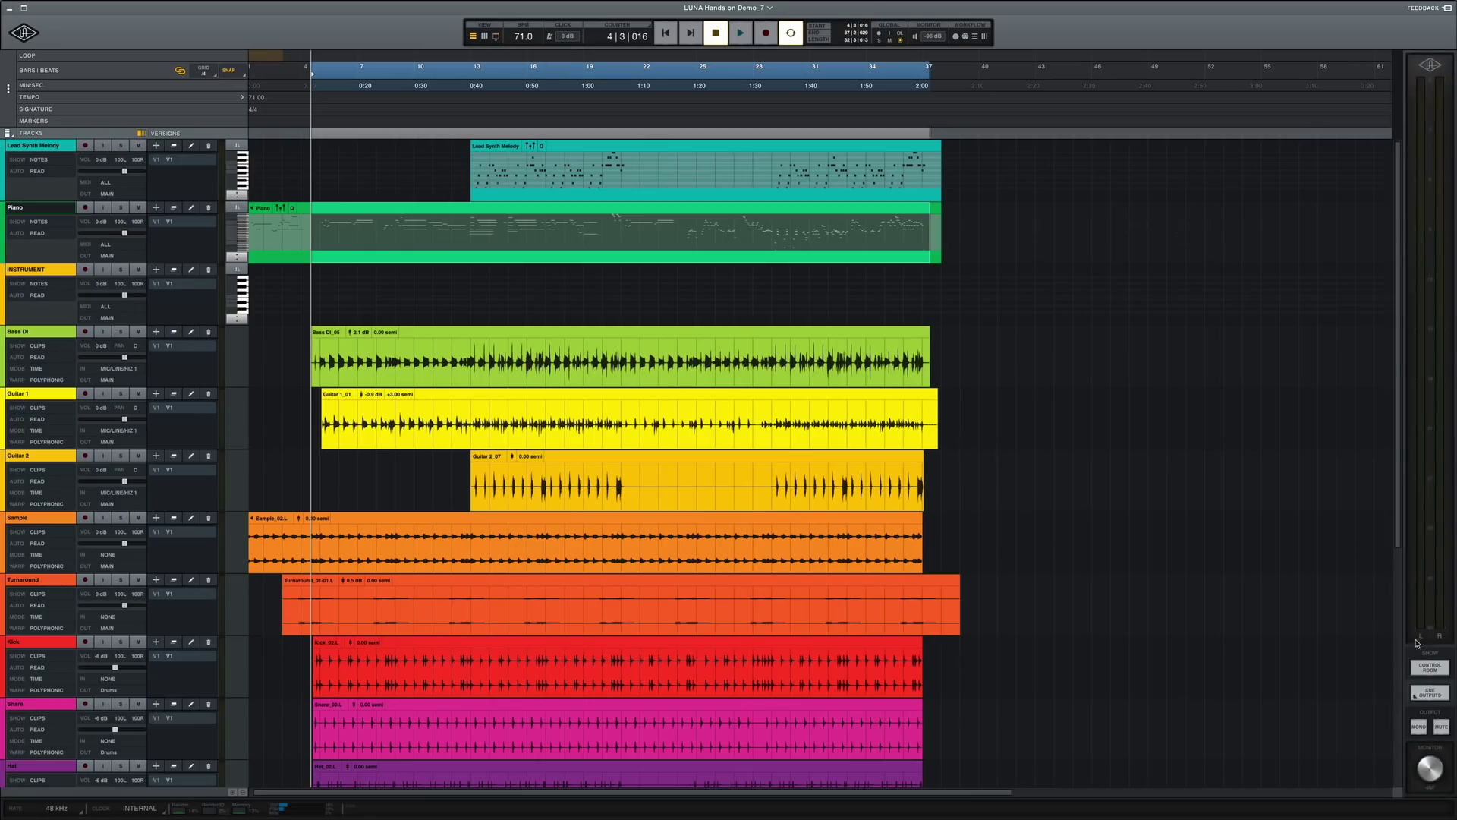
pyautogui.click(1431, 667)
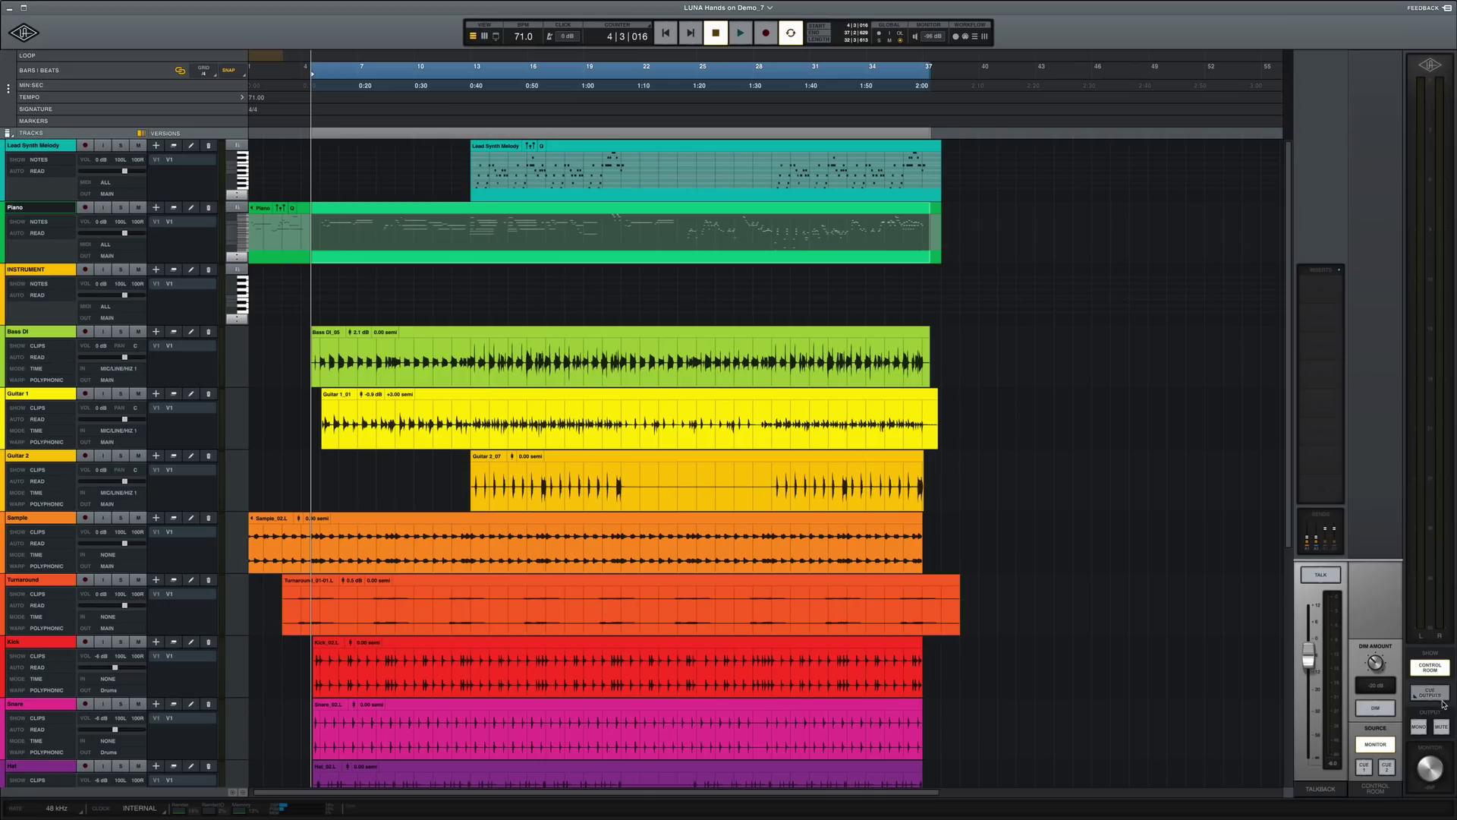
# Check the Cue Outputs settings, then hide the Control Room and monitor panels.
pyautogui.click(1431, 694)
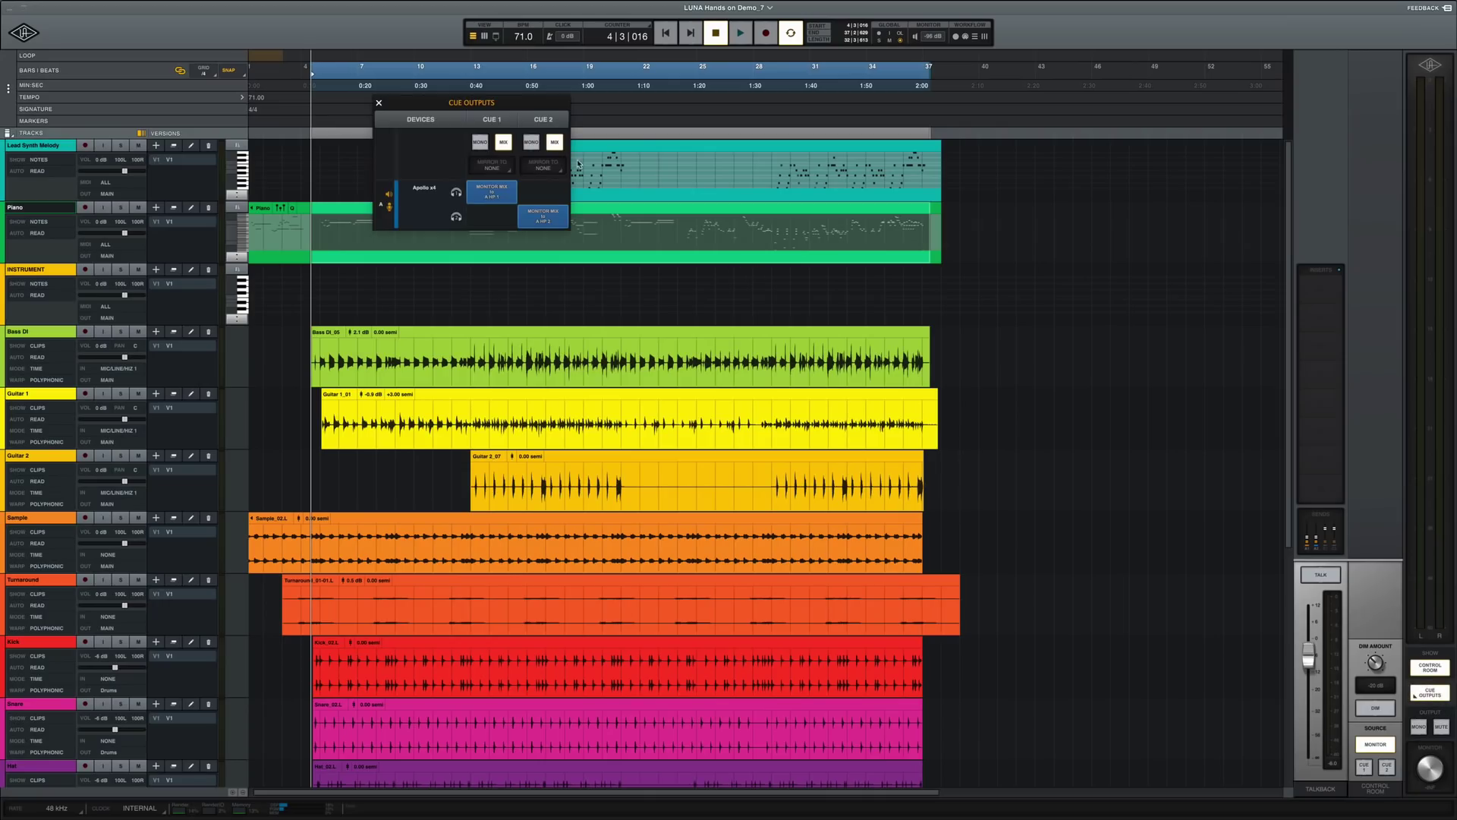
pyautogui.moveTo(537, 101); pyautogui.dragTo(1181, 455)
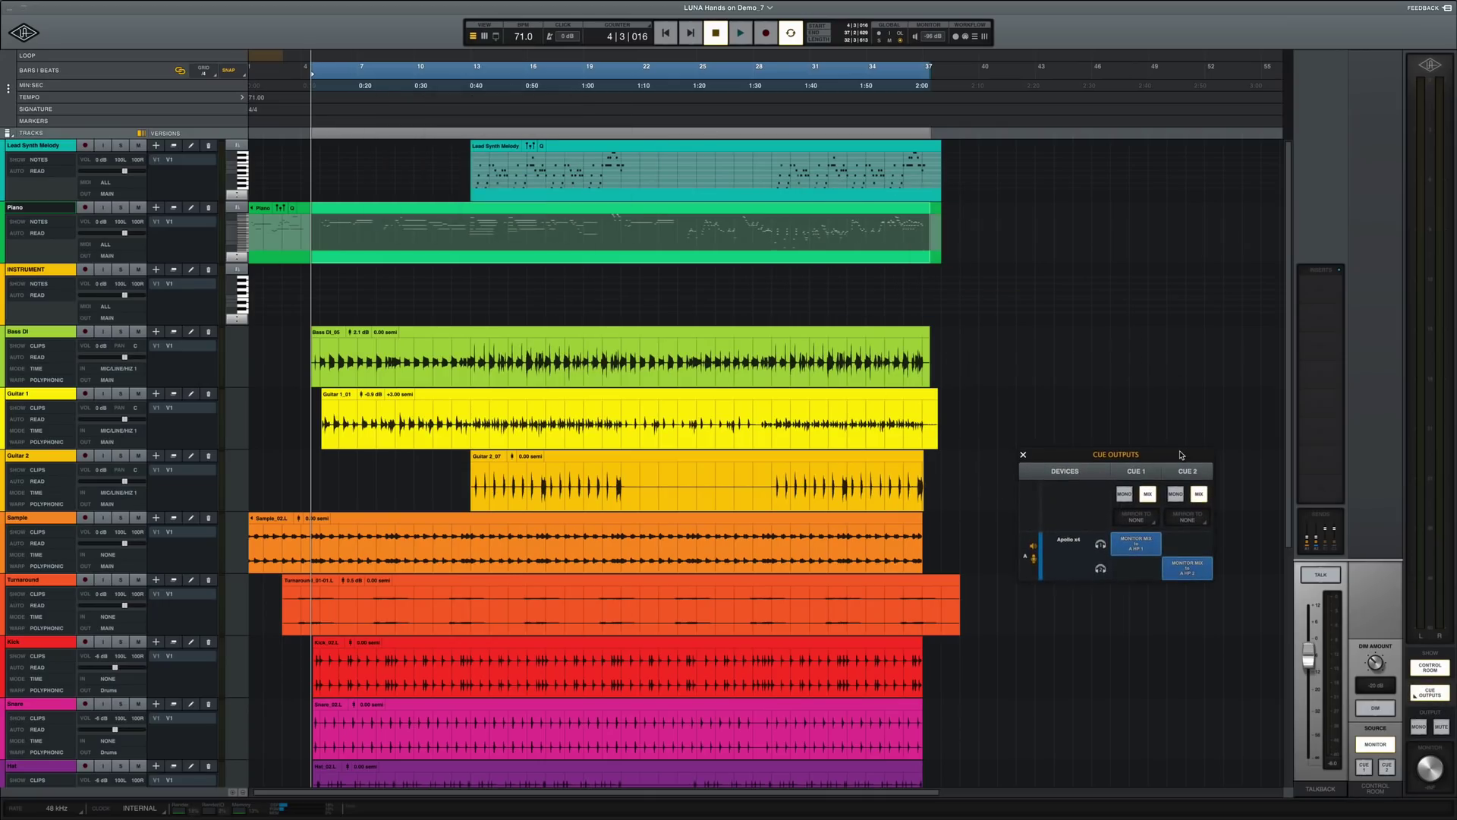
pyautogui.click(1023, 454)
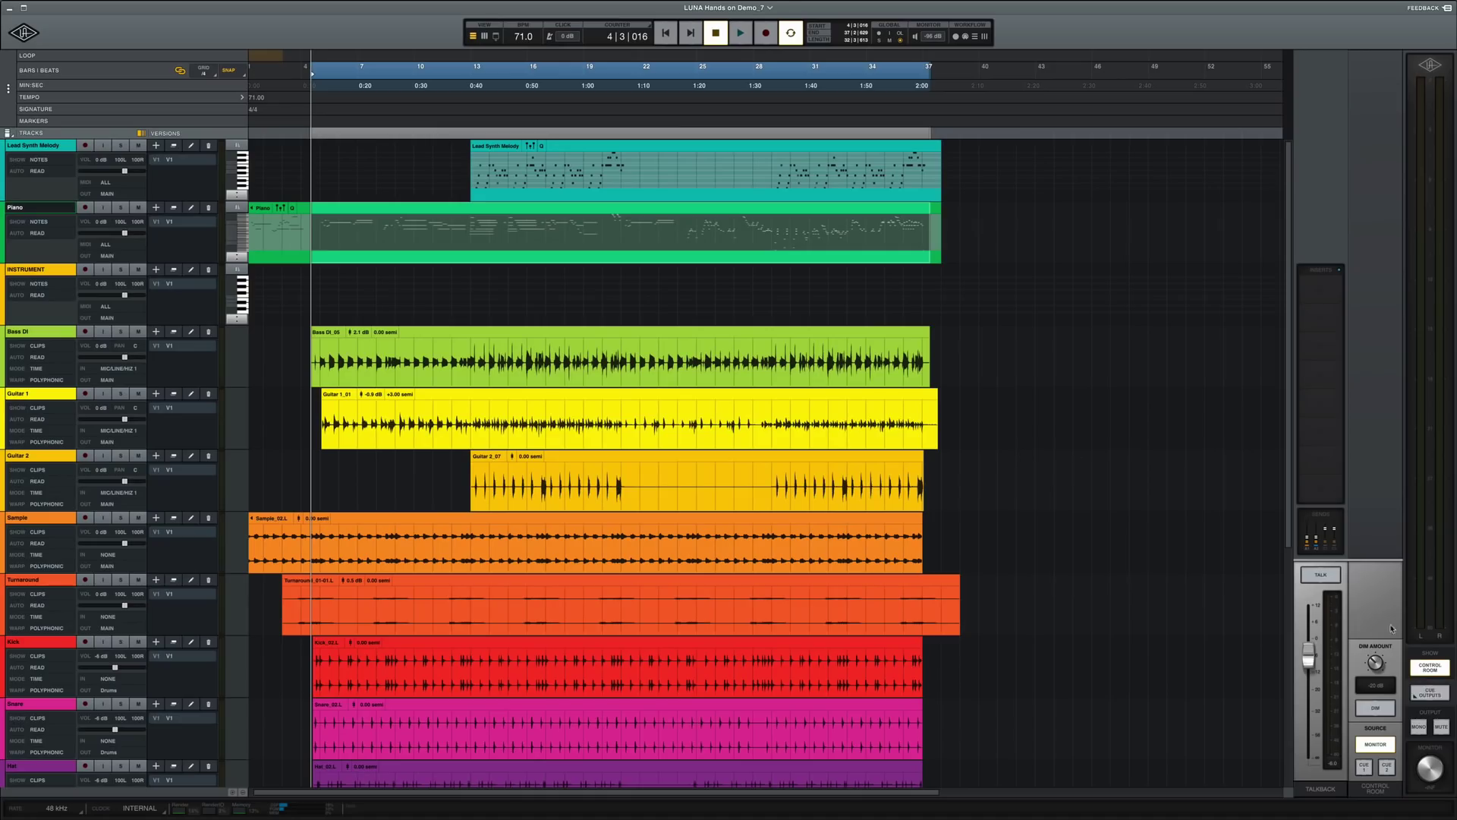
pyautogui.click(1437, 670)
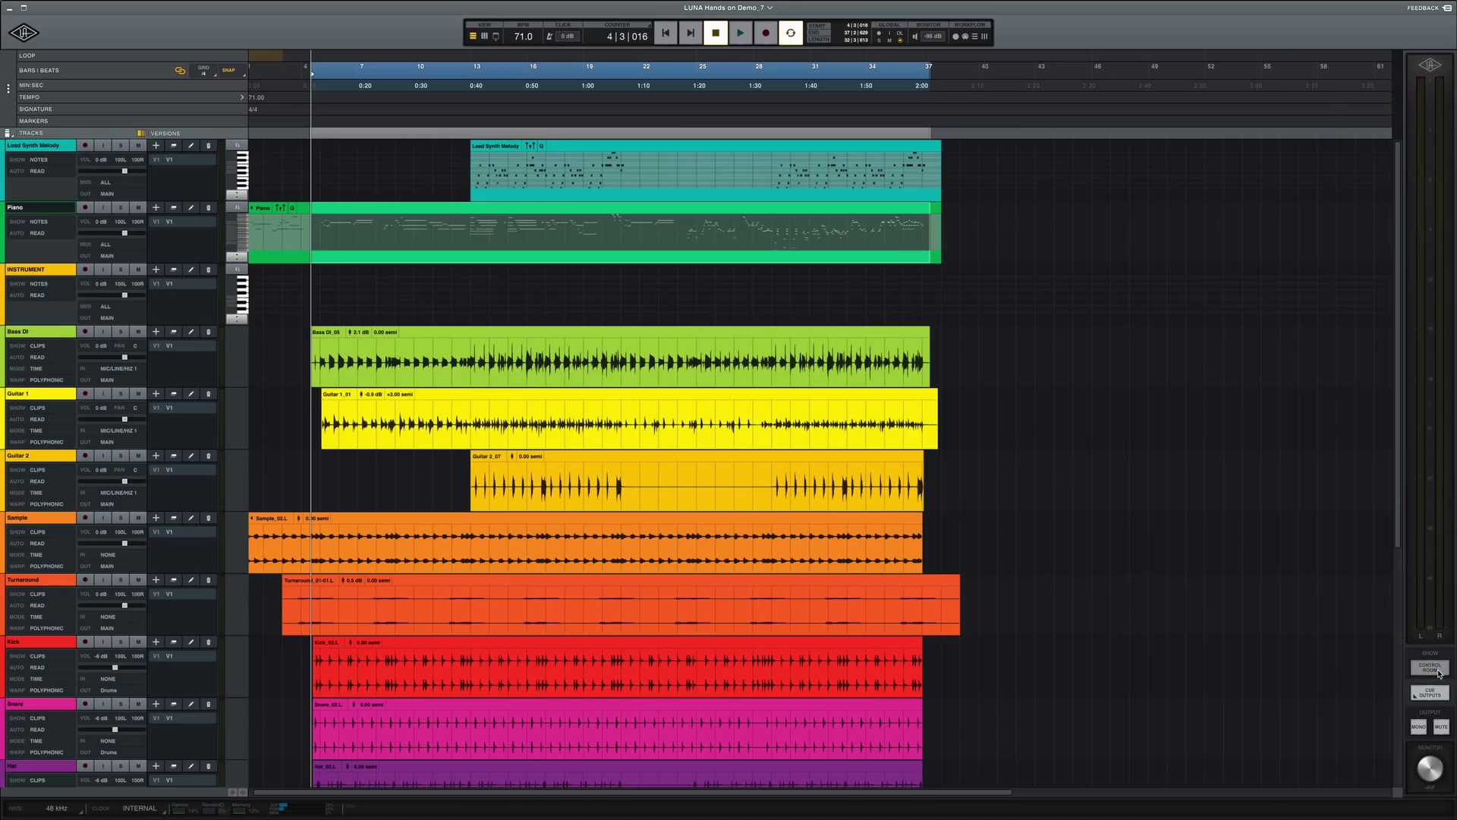
pyautogui.click(496, 36)
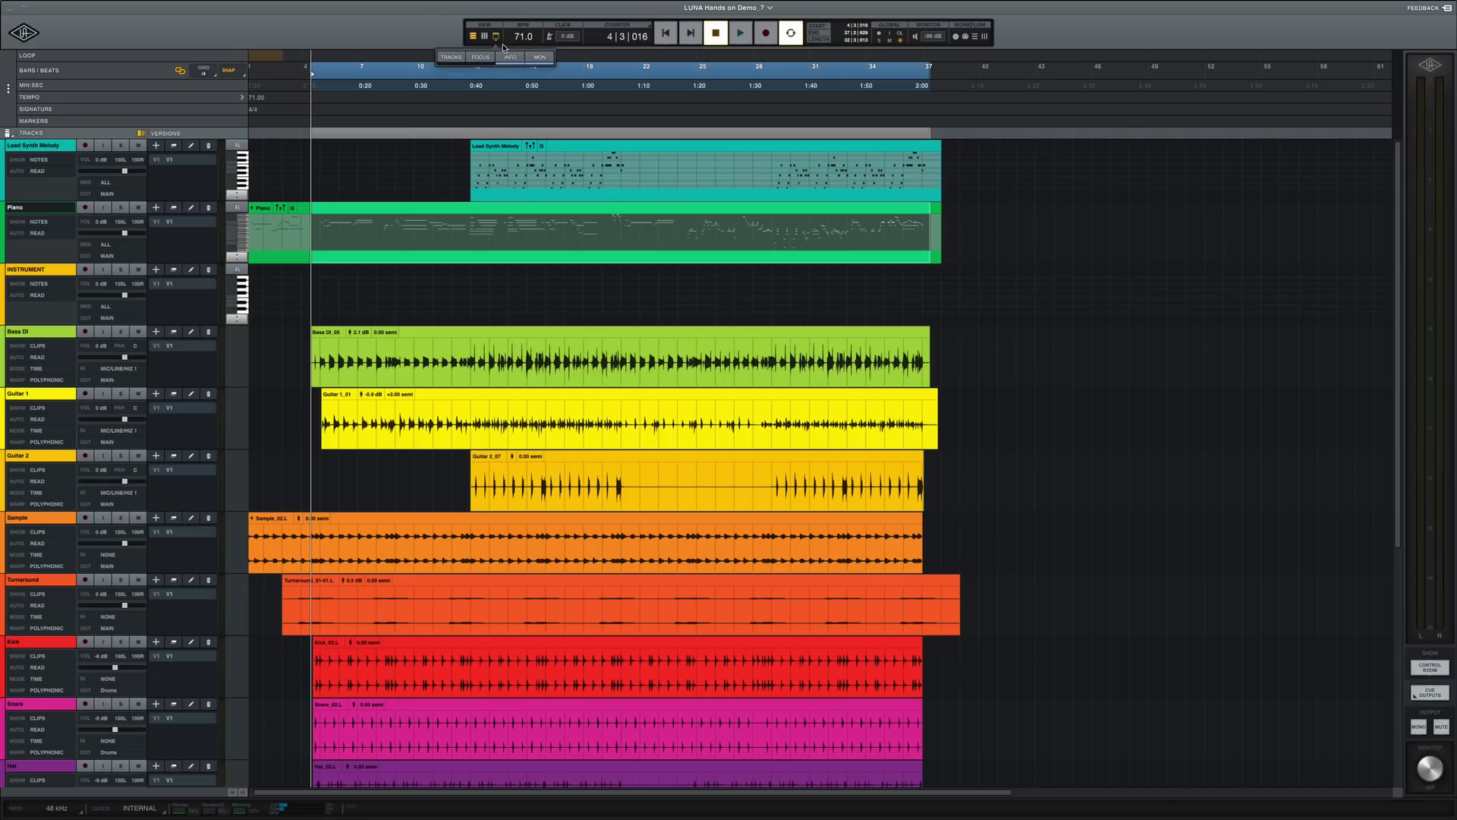
pyautogui.click(539, 57)
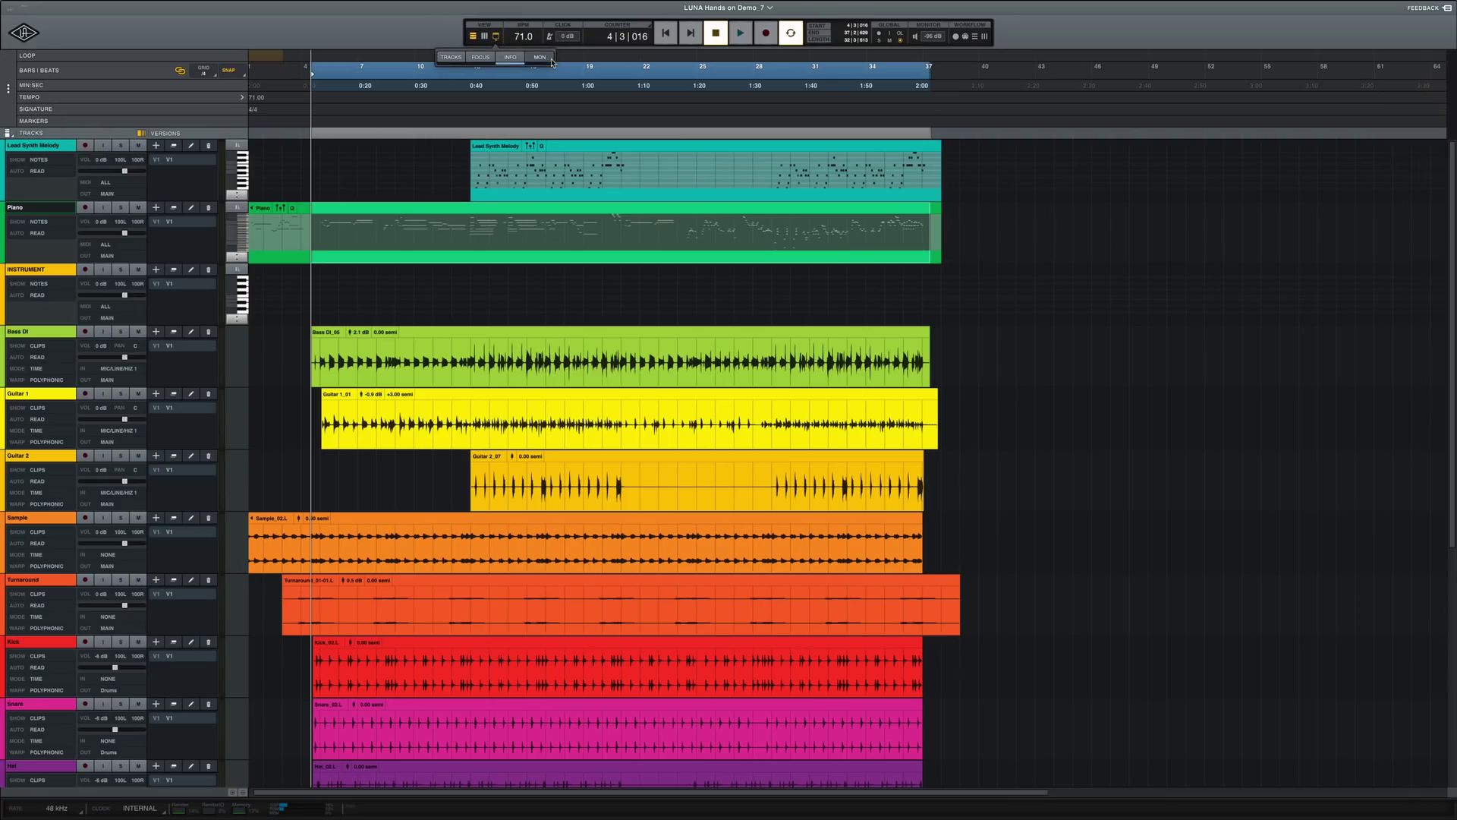
pyautogui.click(498, 40)
# Show the Tracks, Focus and monitor panels and switch to the Mixer view.
pyautogui.press('super+equal')
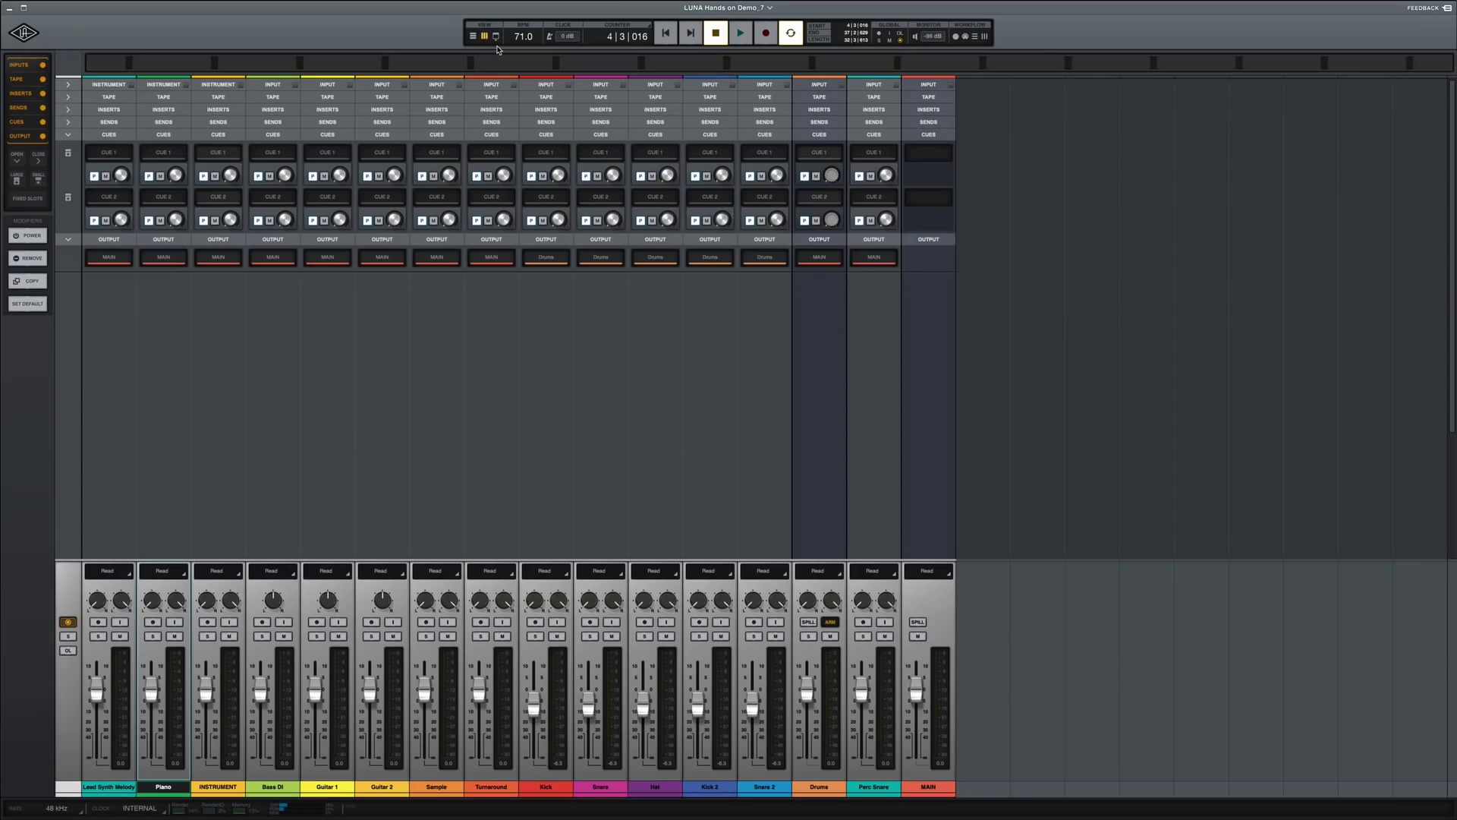
pyautogui.press('super+equal')
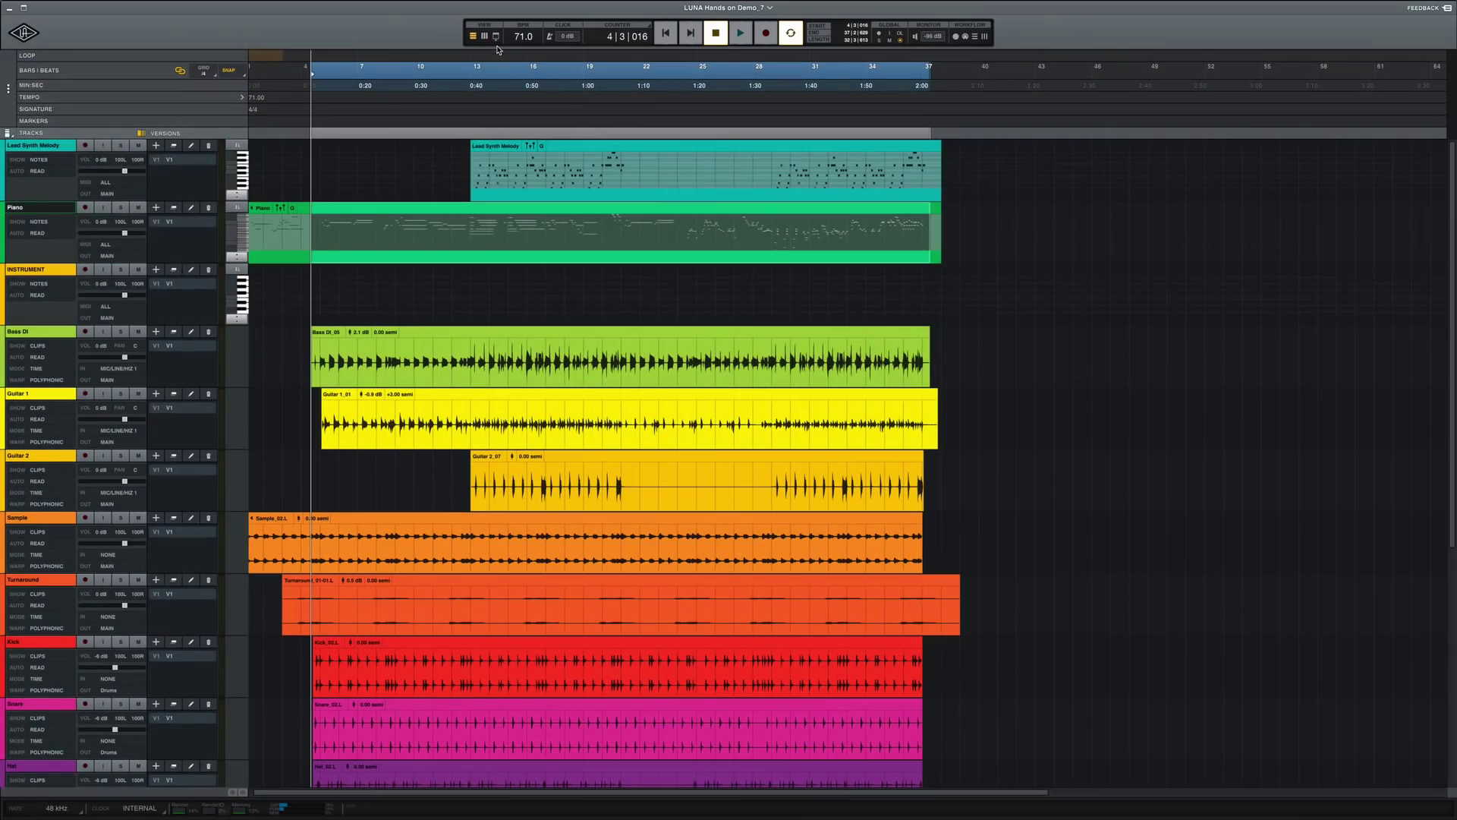
pyautogui.click(496, 36)
pyautogui.click(452, 58)
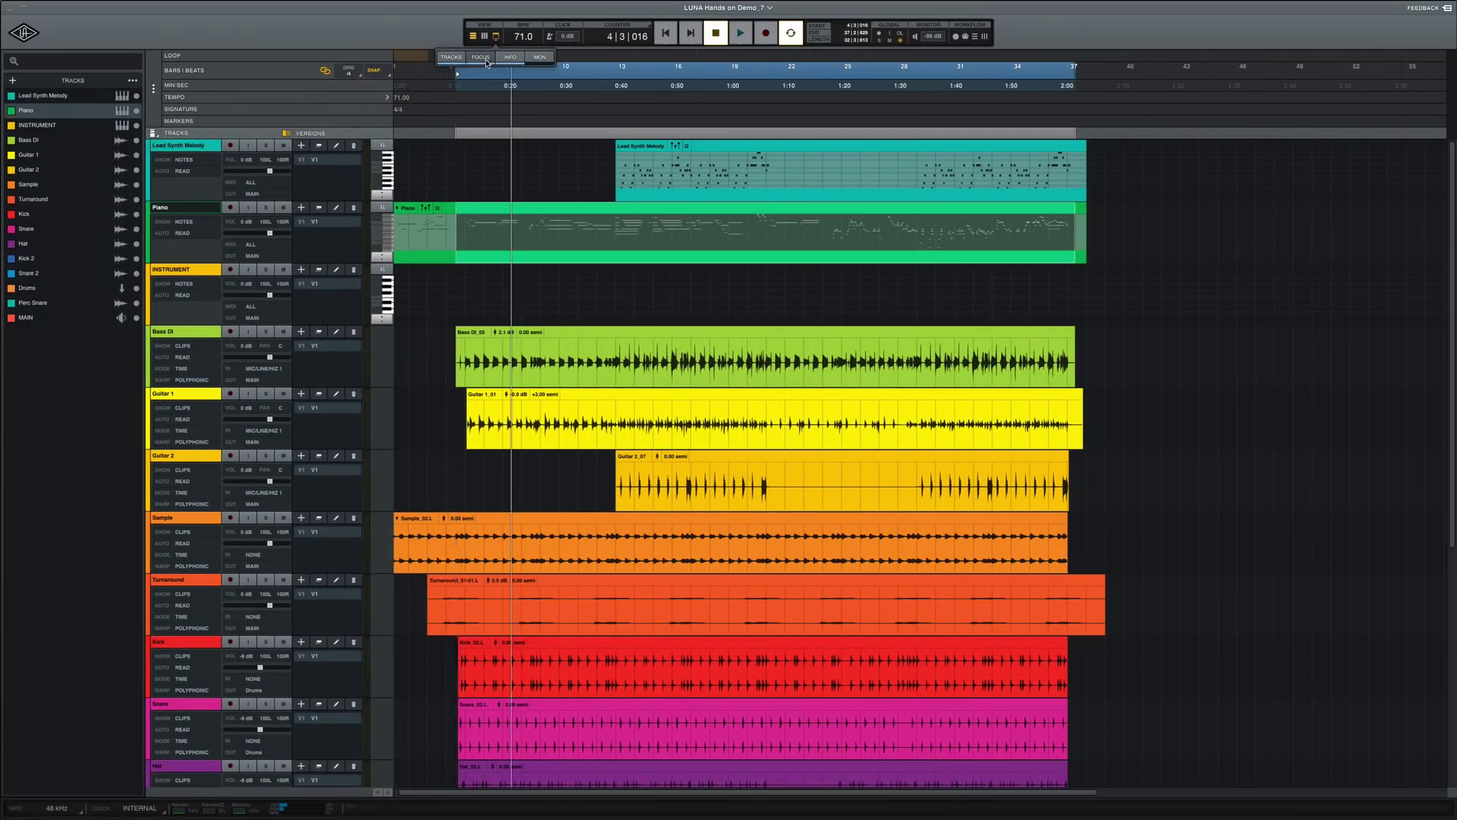
pyautogui.click(482, 58)
pyautogui.click(539, 58)
pyautogui.click(497, 37)
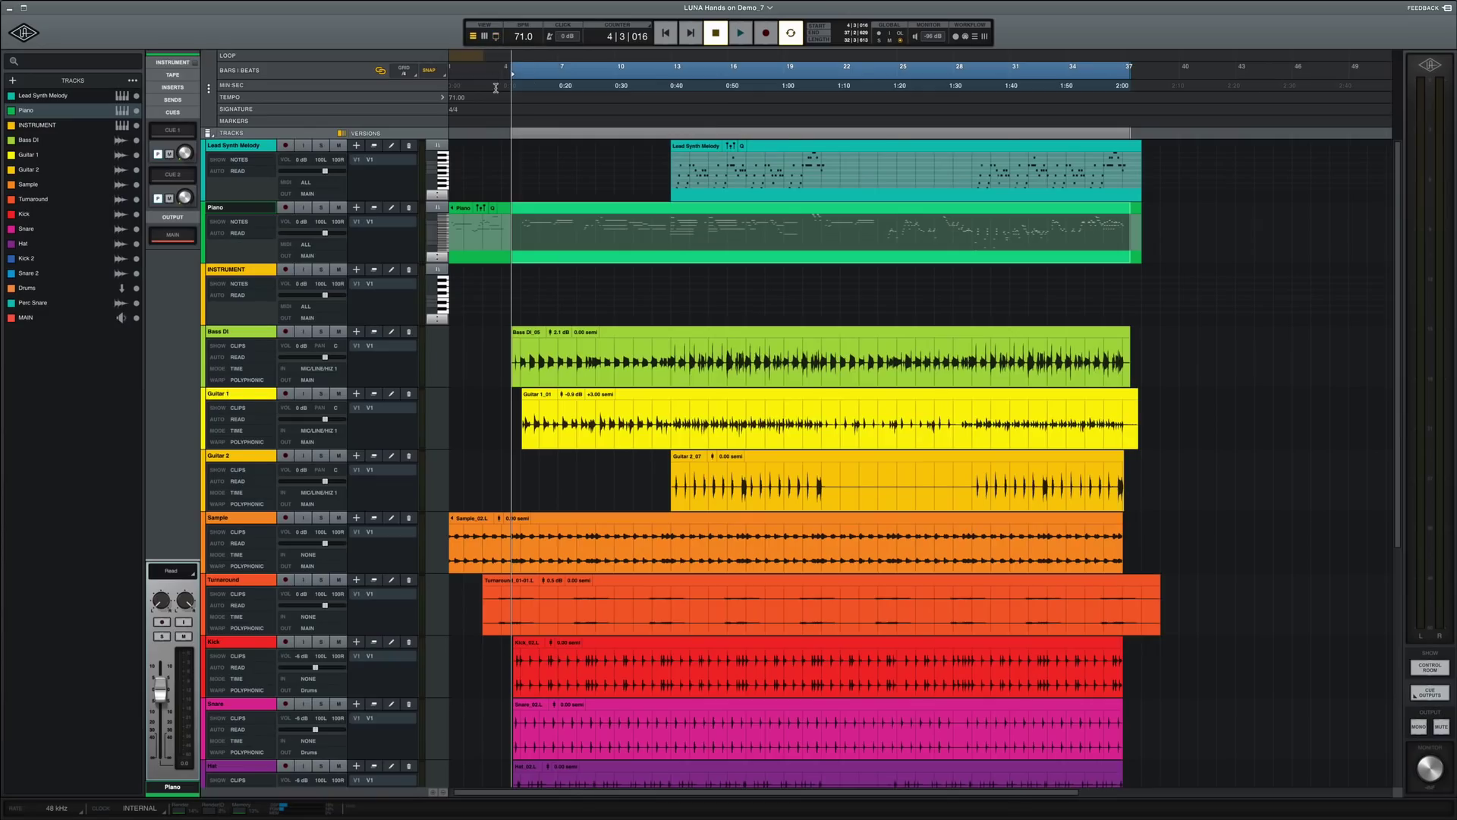
pyautogui.press('super+equal')
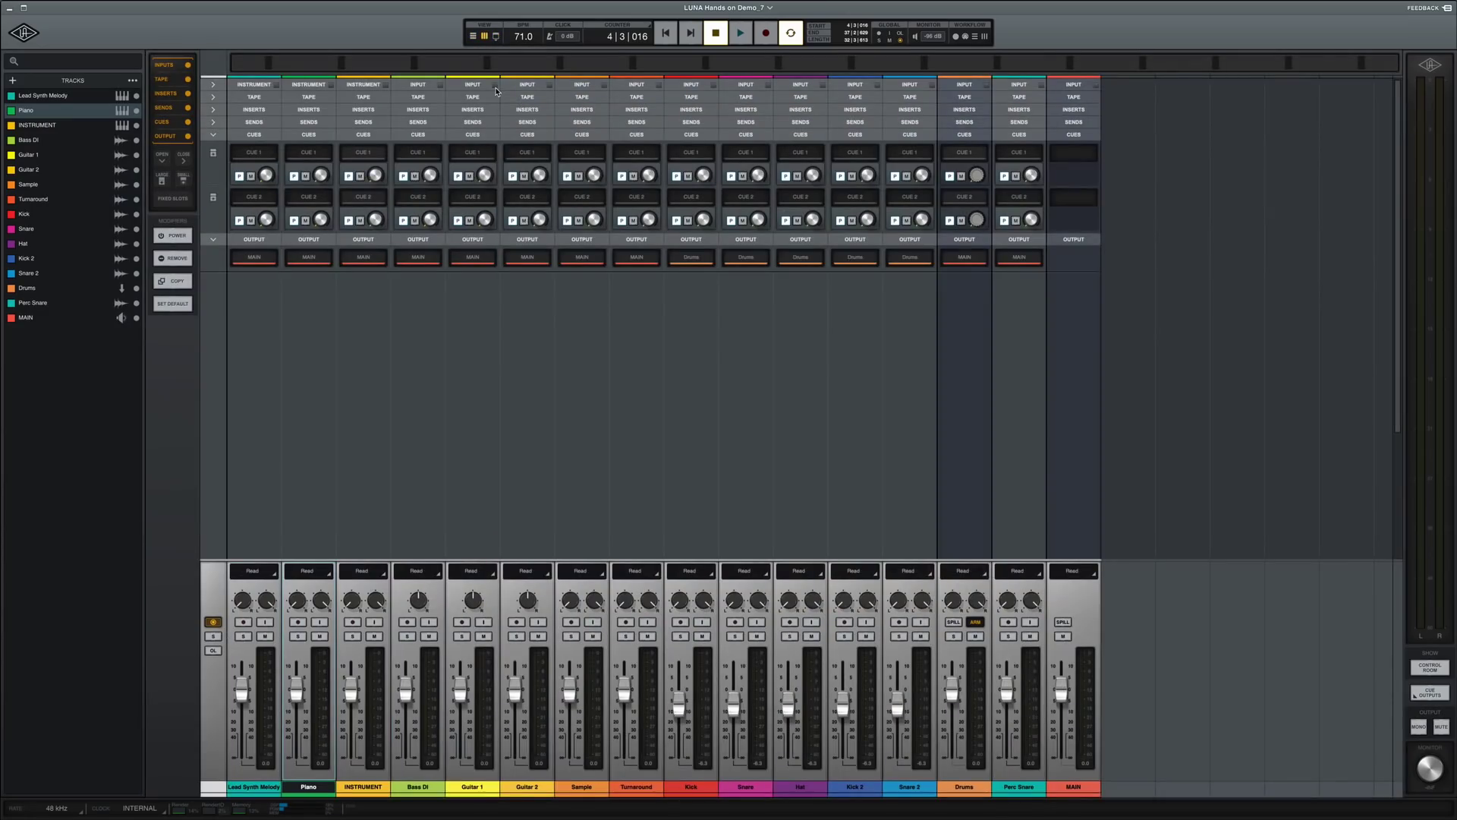
# Expand the mixer's Tape and Input rows, open Bass DI's input selector and record-arm Bass DI.
pyautogui.click(213, 98)
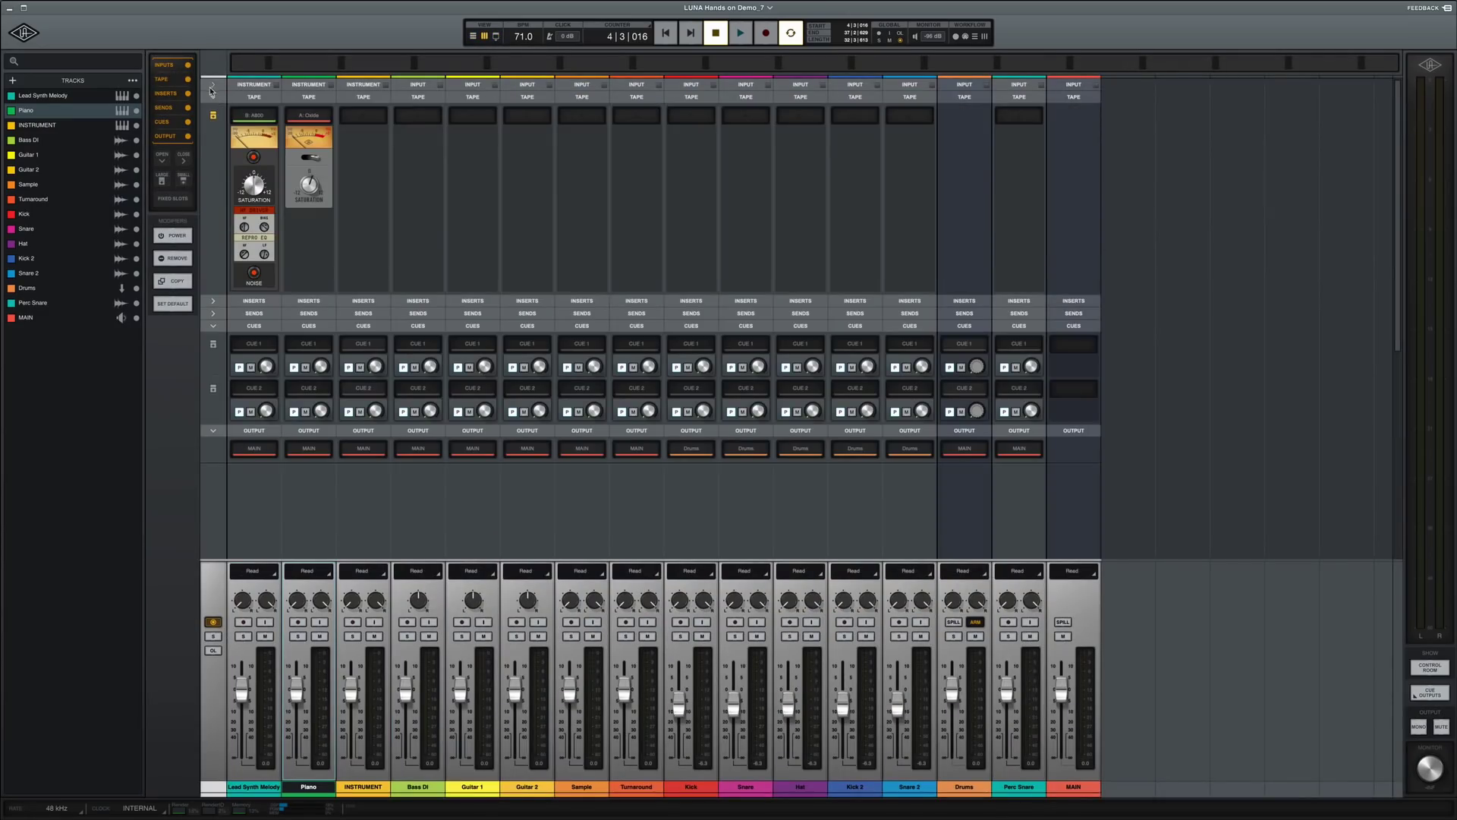
pyautogui.click(213, 85)
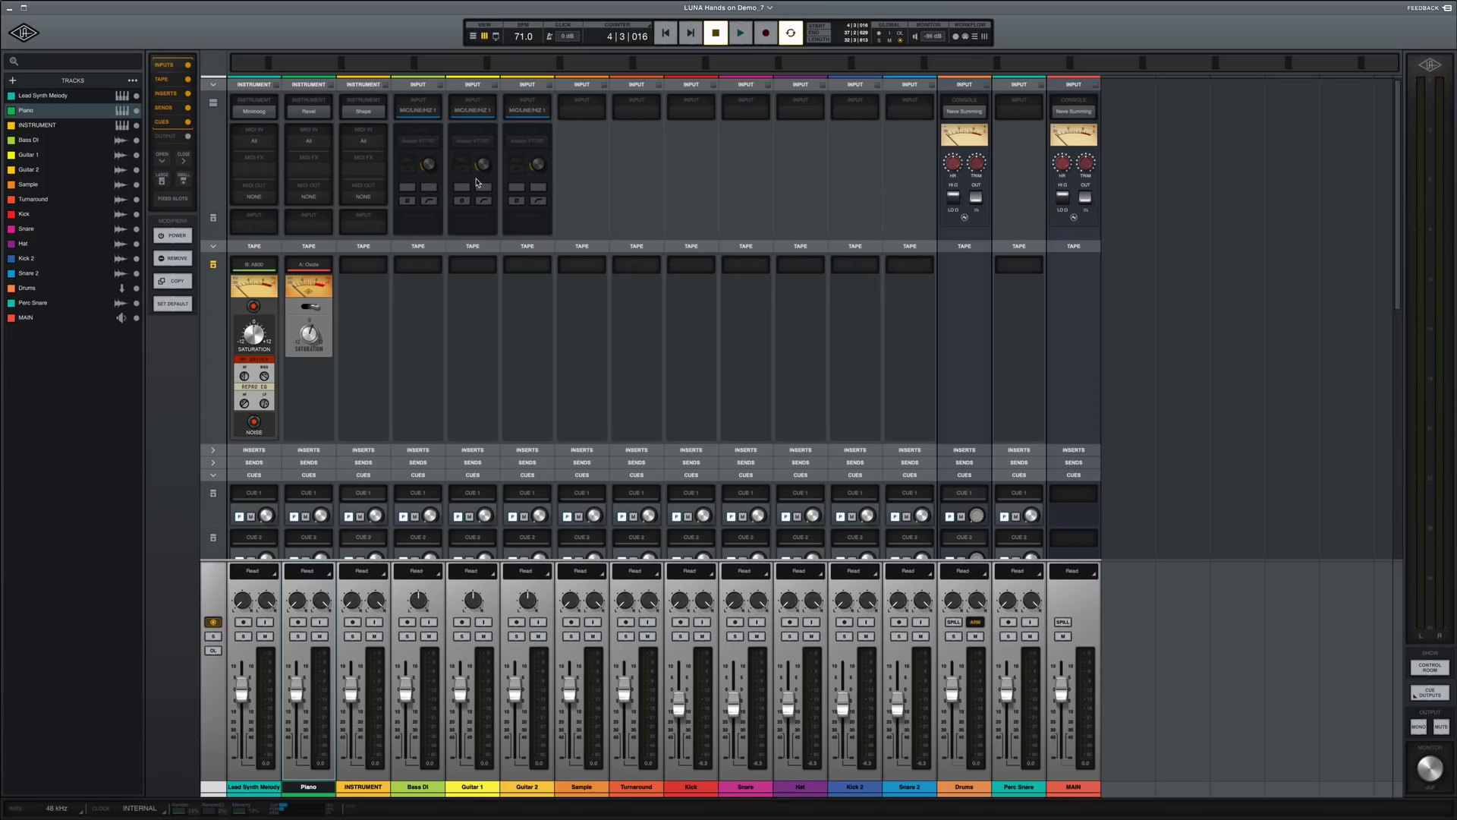
pyautogui.click(419, 111)
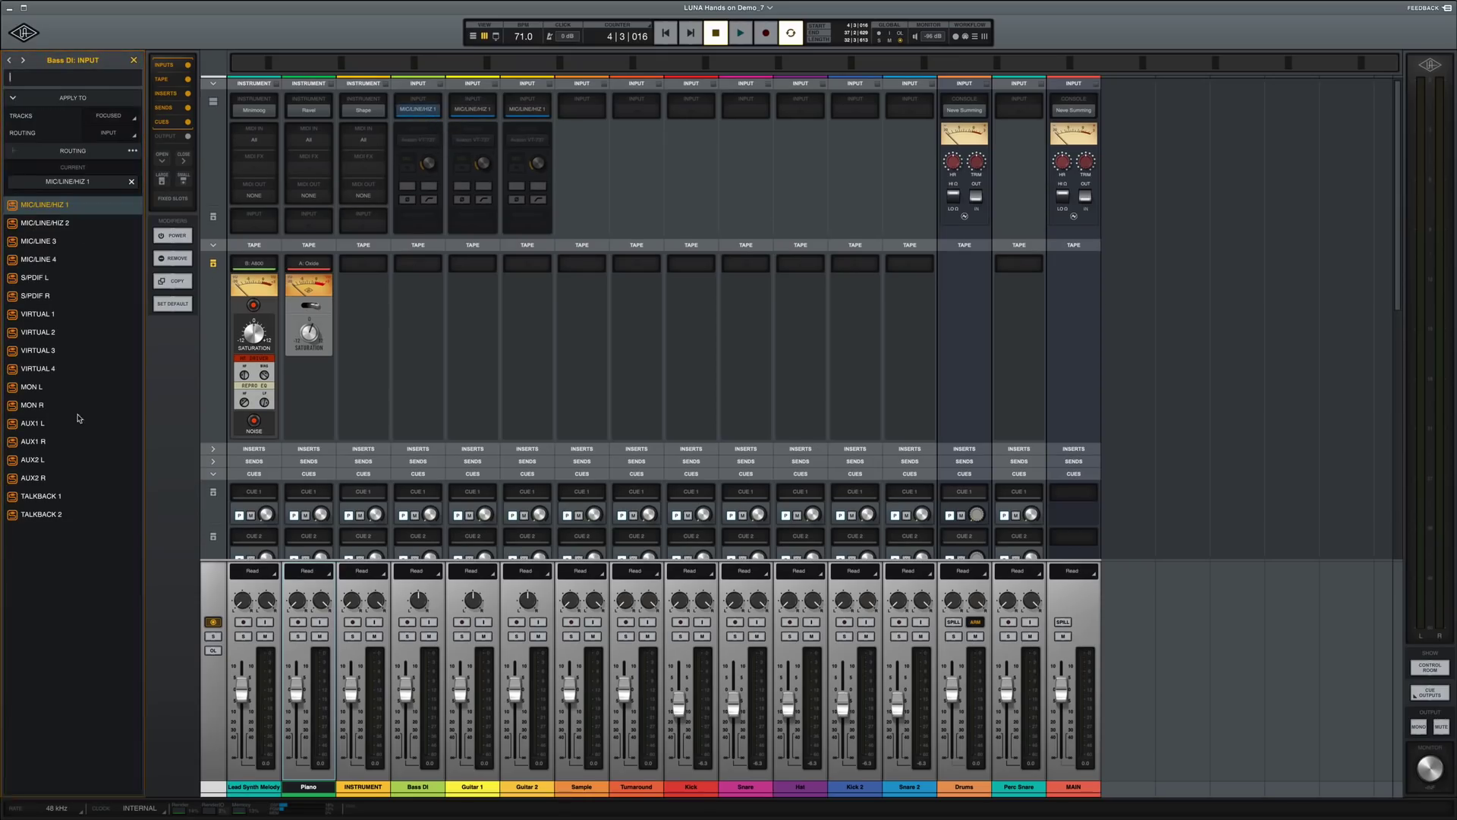
pyautogui.click(407, 622)
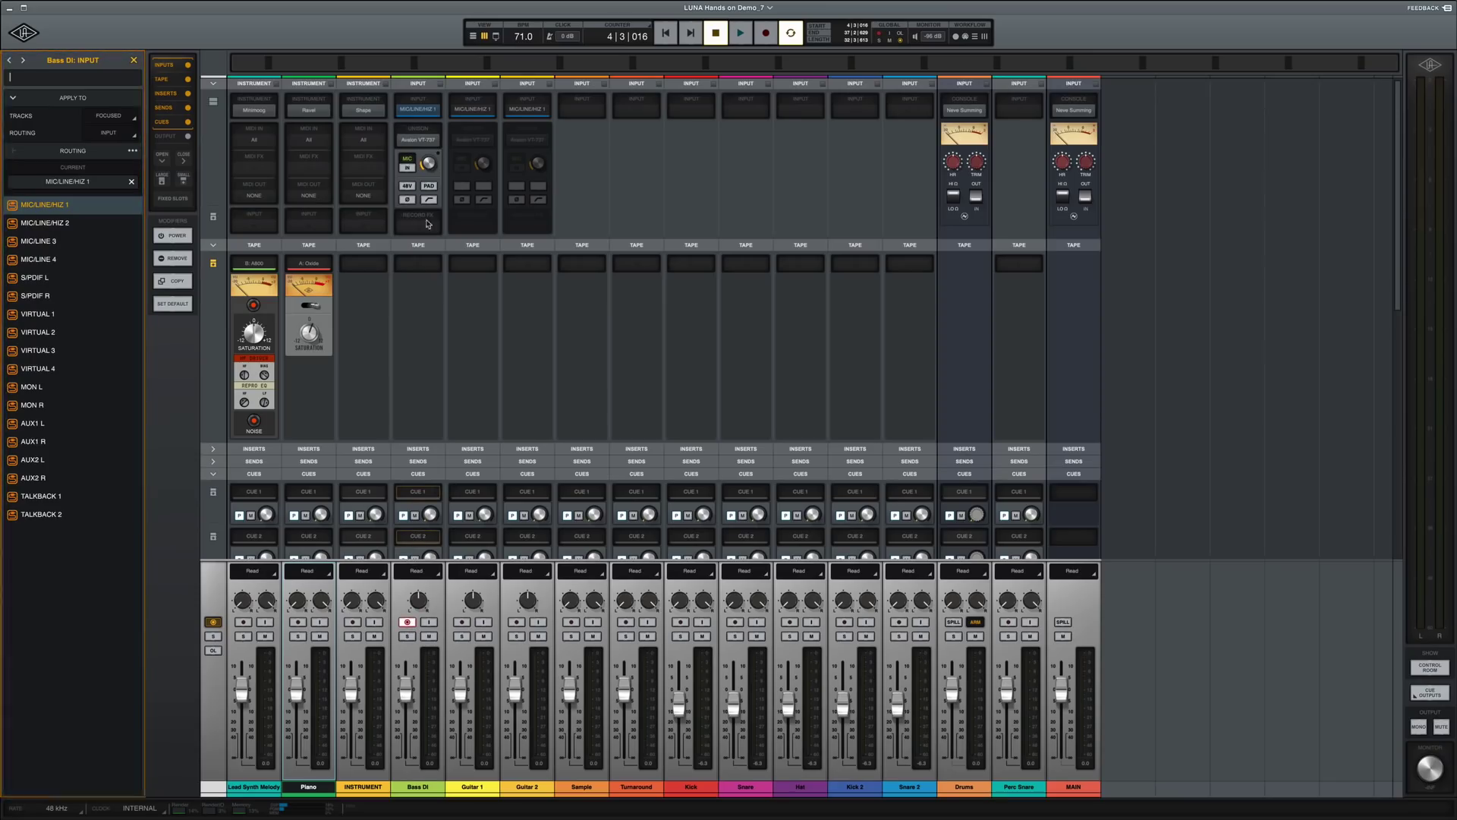
# Inspect Bass DI's Avalon VT-737SP preamp window, then move the record arm to Guitar 1.
pyautogui.click(419, 144)
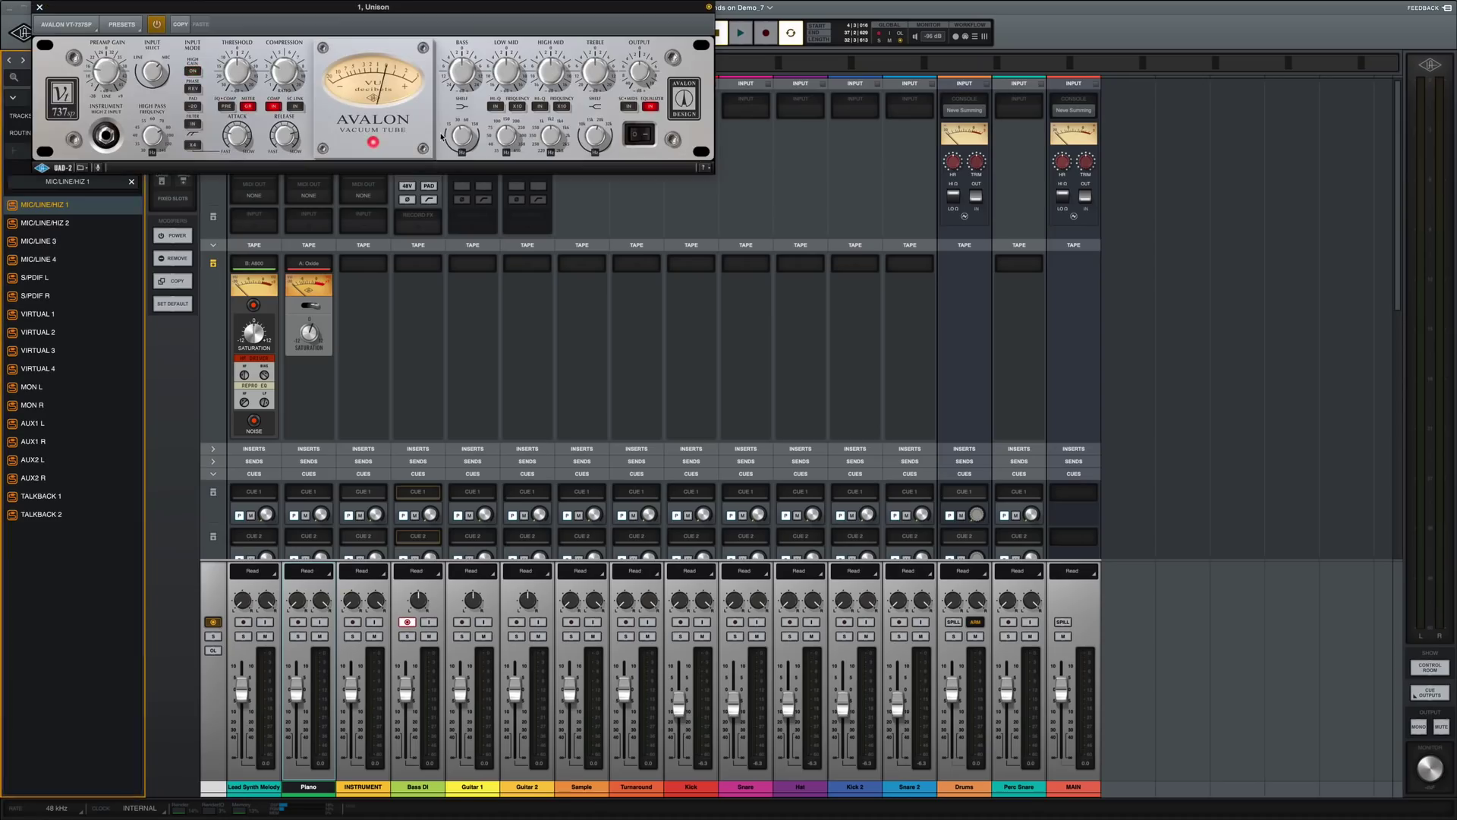
pyautogui.moveTo(441, 6); pyautogui.dragTo(783, 316)
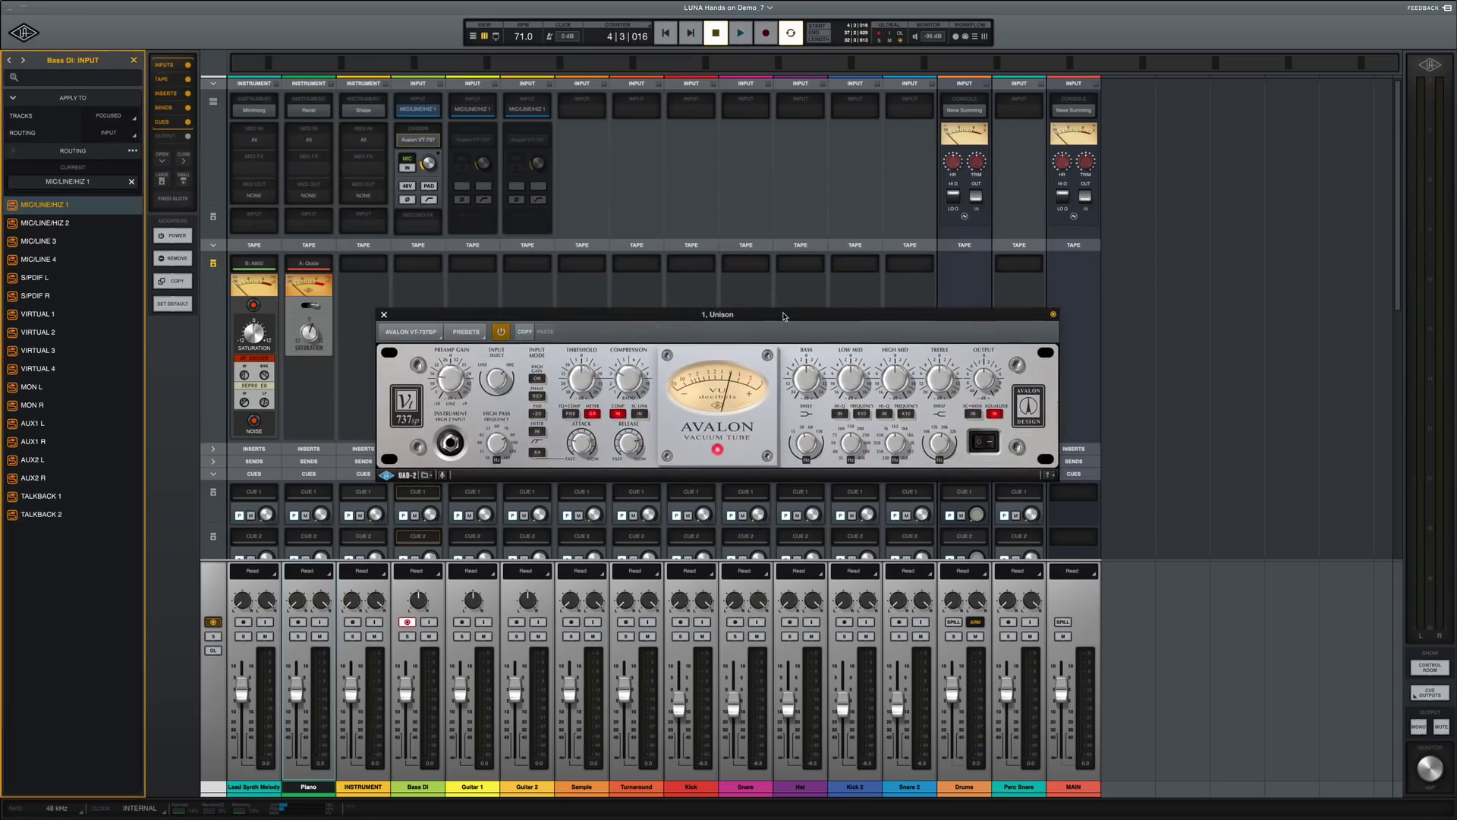
pyautogui.click(384, 316)
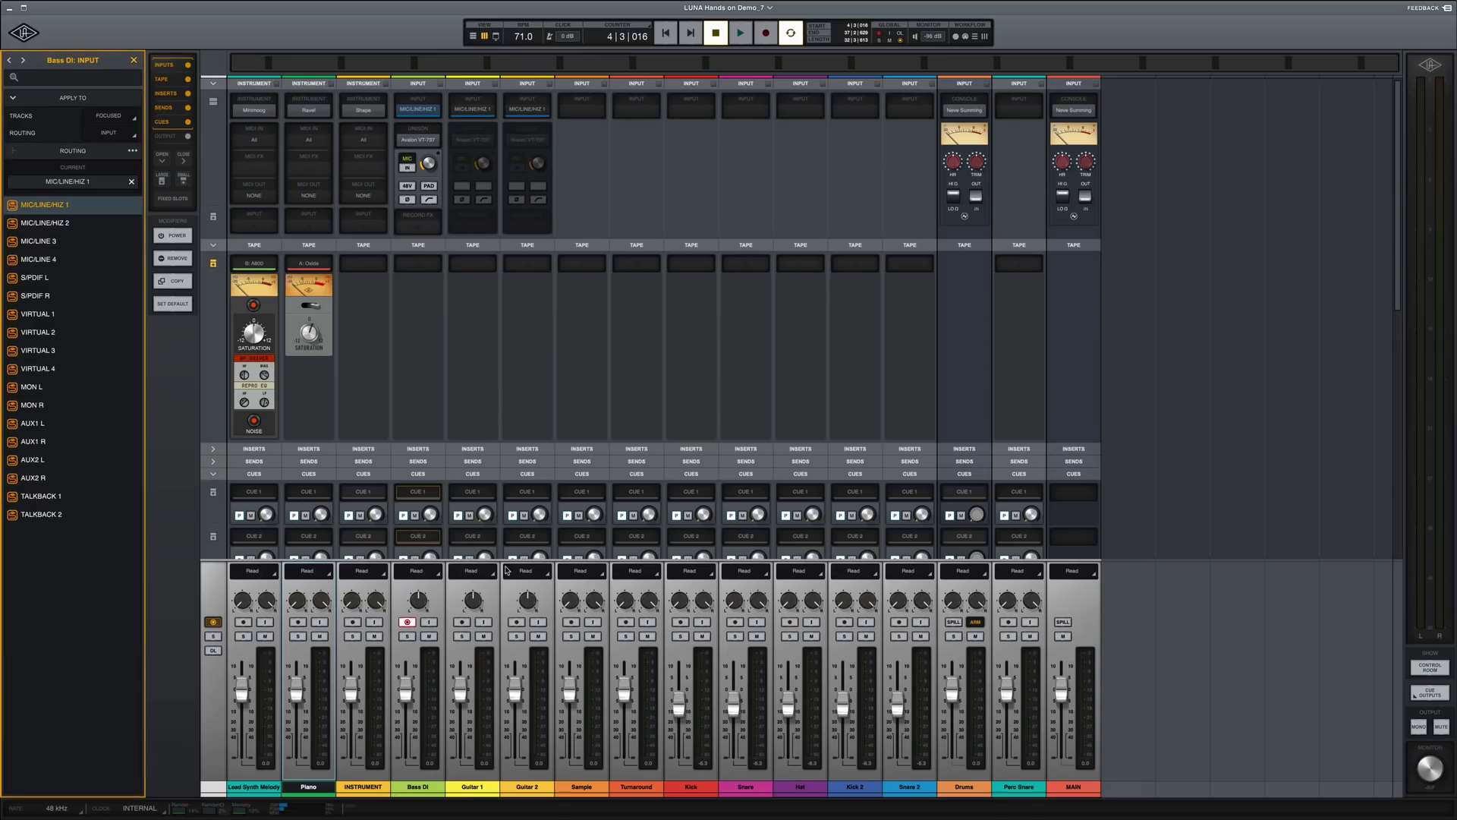
pyautogui.click(407, 622)
pyautogui.click(459, 622)
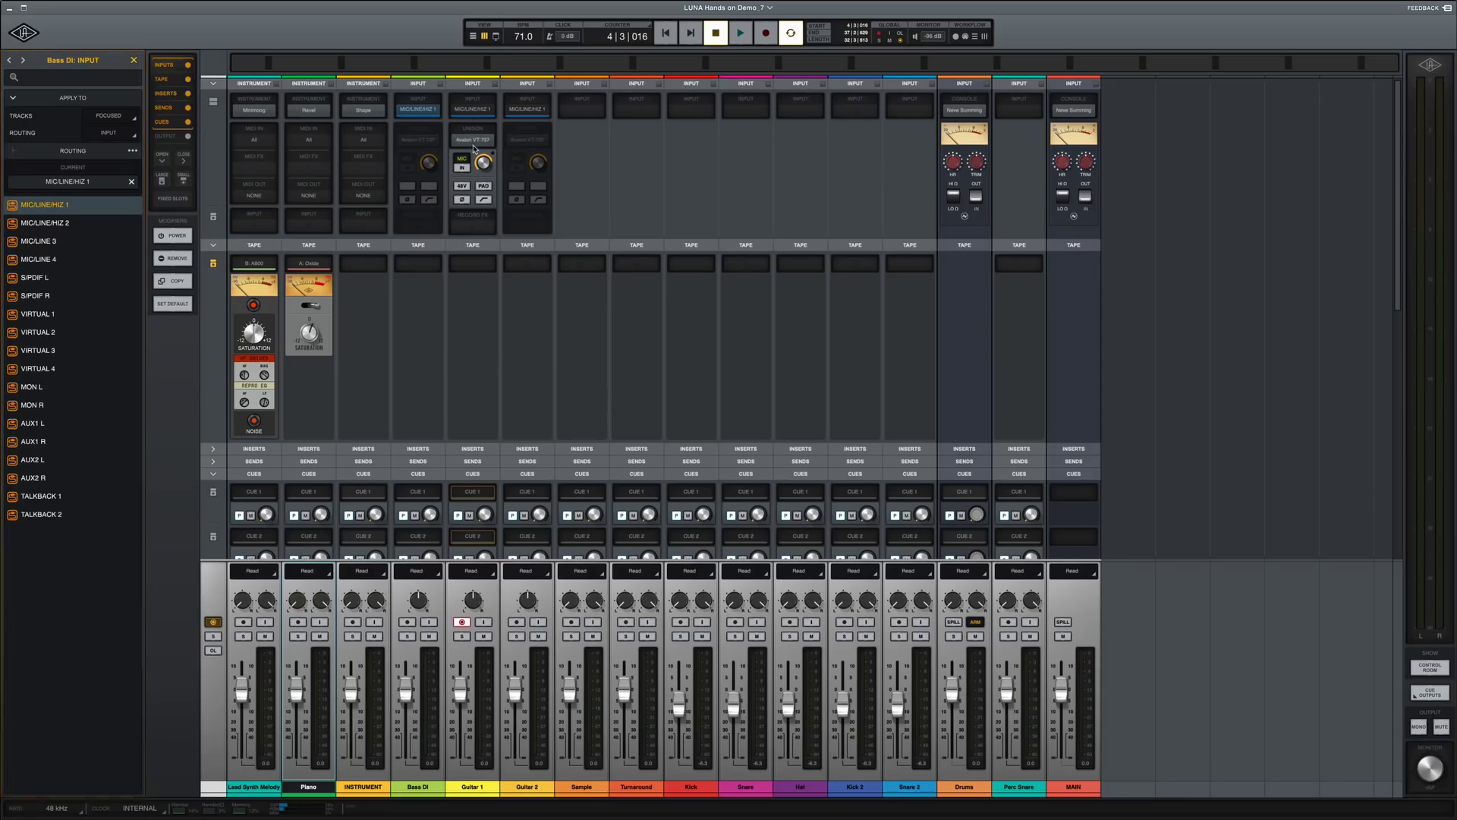
# Re-arm Bass DI and load API 550A into its Record FX slot, then close the plugin window.
pyautogui.click(407, 622)
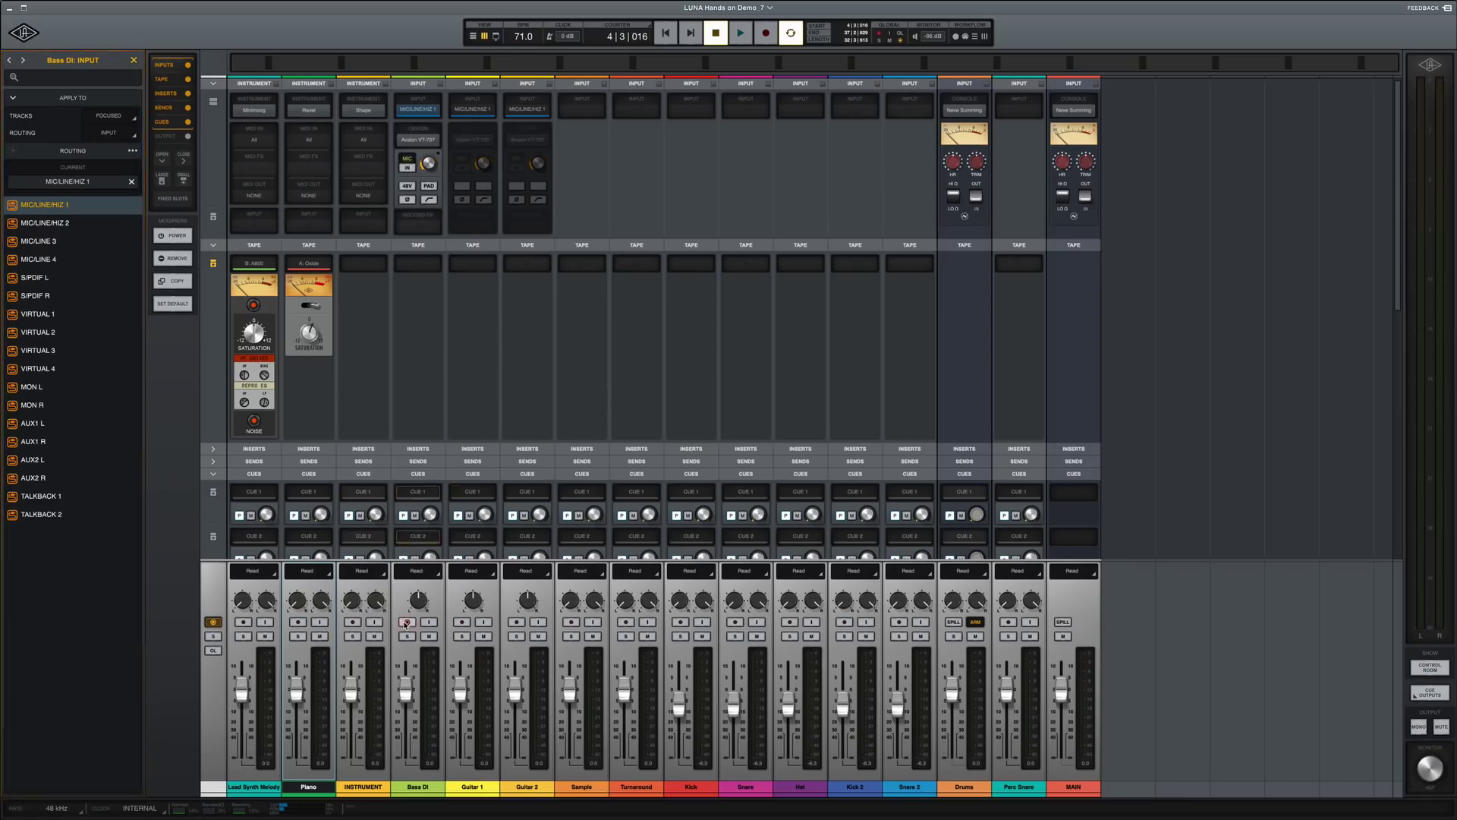
pyautogui.click(417, 227)
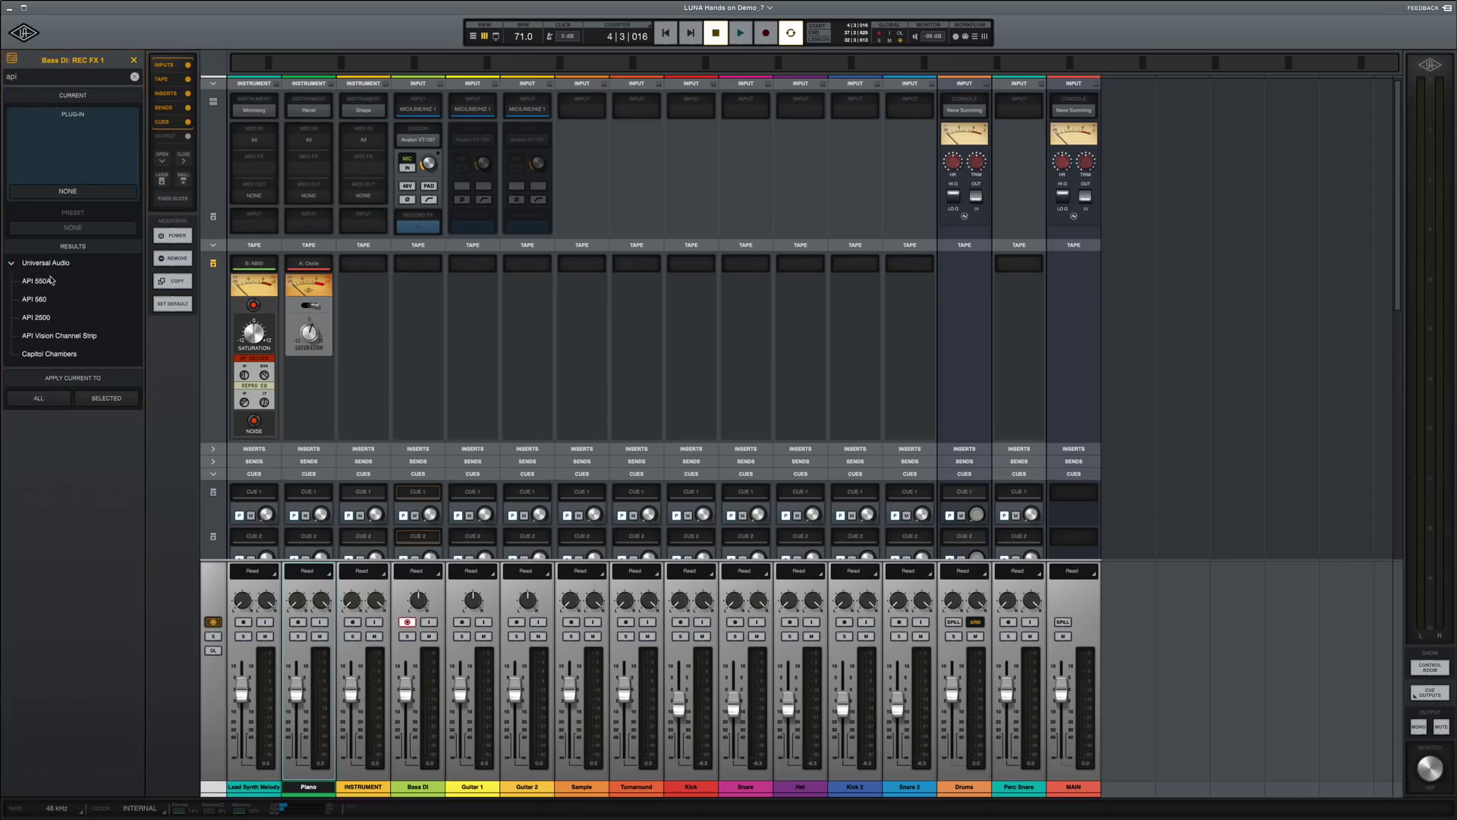
pyautogui.doubleClick(49, 283)
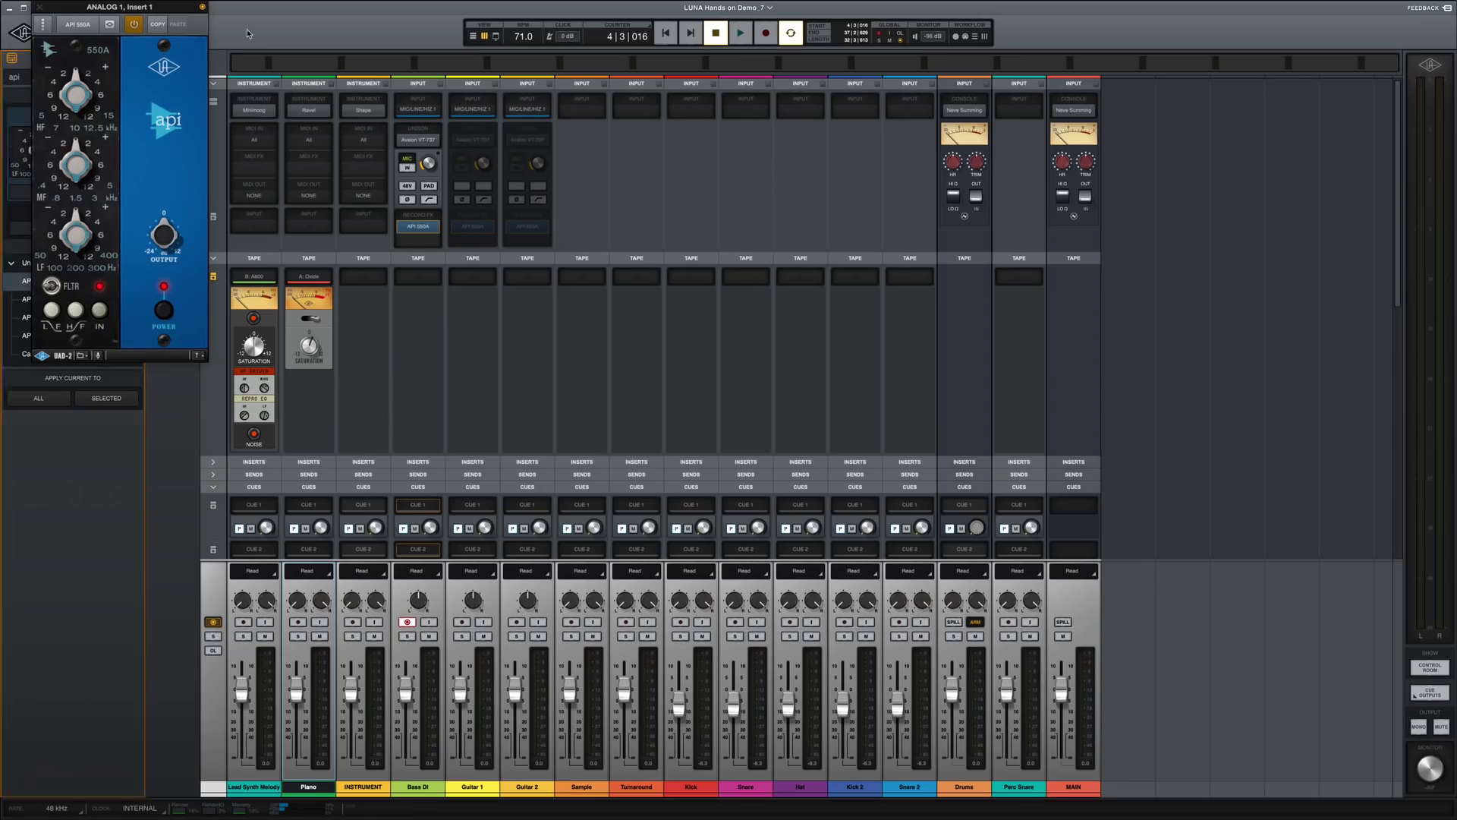
pyautogui.moveTo(177, 10); pyautogui.dragTo(694, 227)
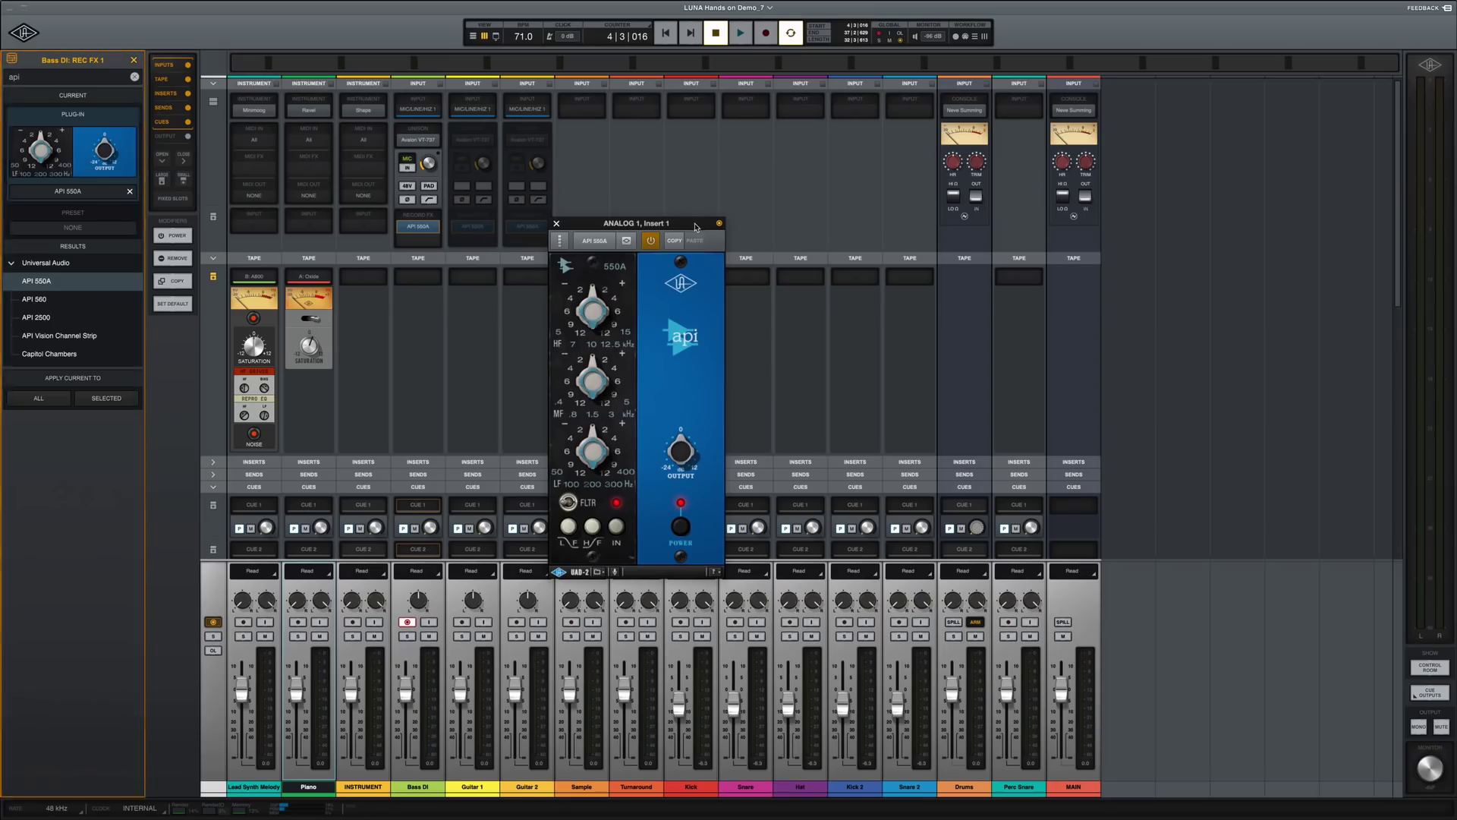
pyautogui.click(556, 223)
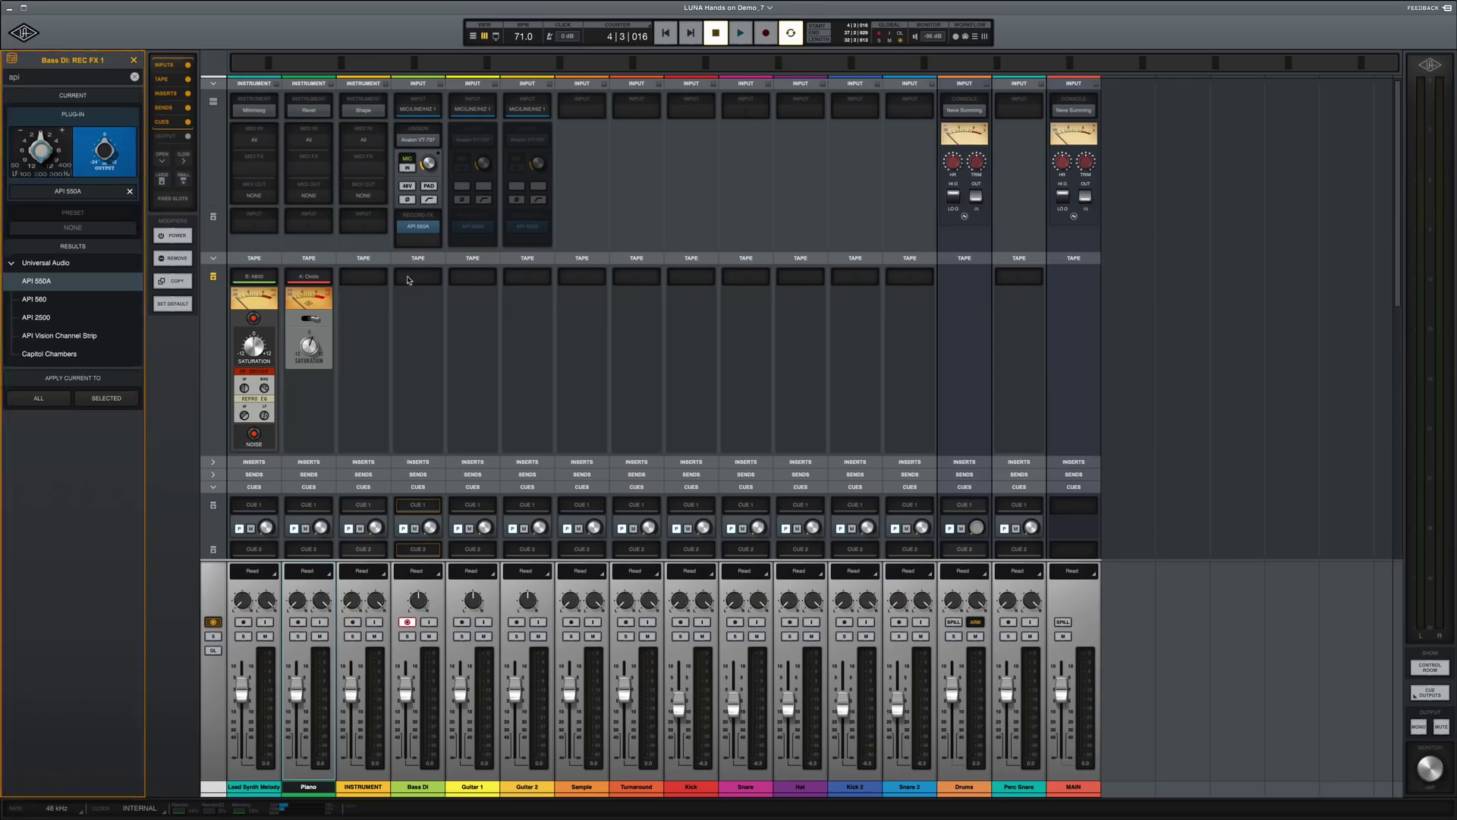
# Load A: Oxide onto Bass DI's tape slot and toggle Machine A's power in its settings.
pyautogui.click(430, 278)
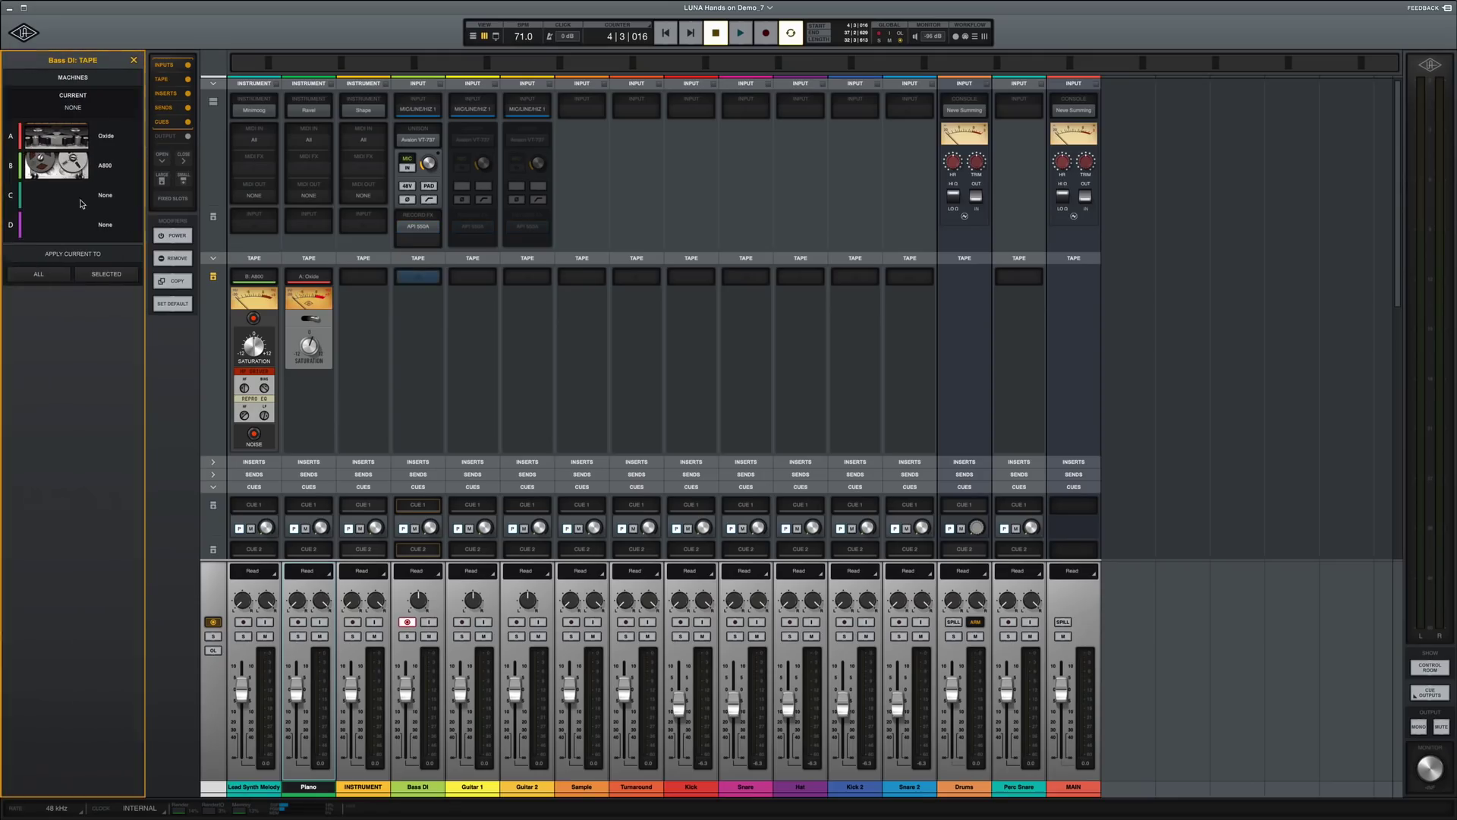
pyautogui.click(51, 141)
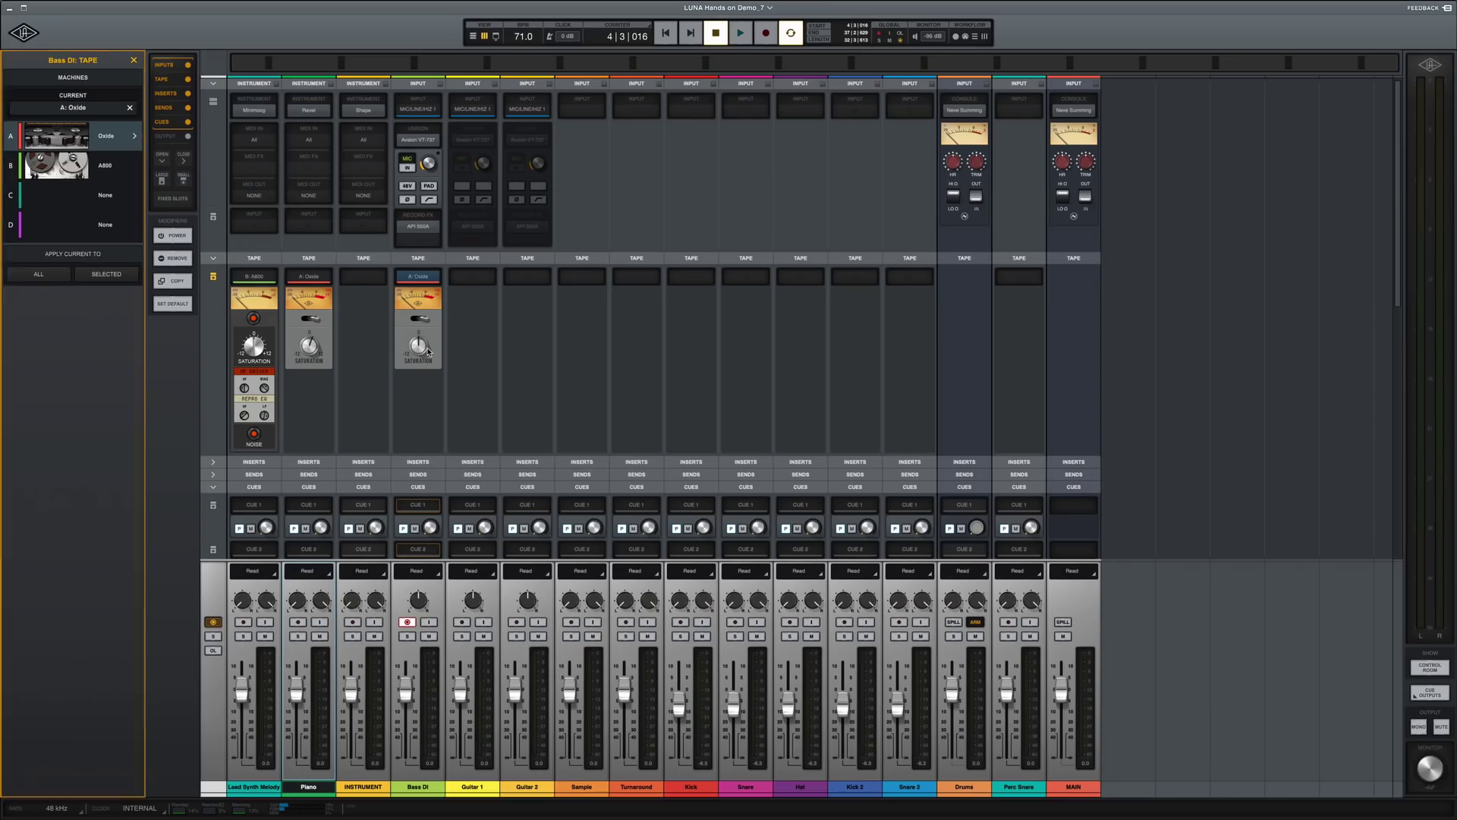
pyautogui.click(135, 136)
pyautogui.click(15, 252)
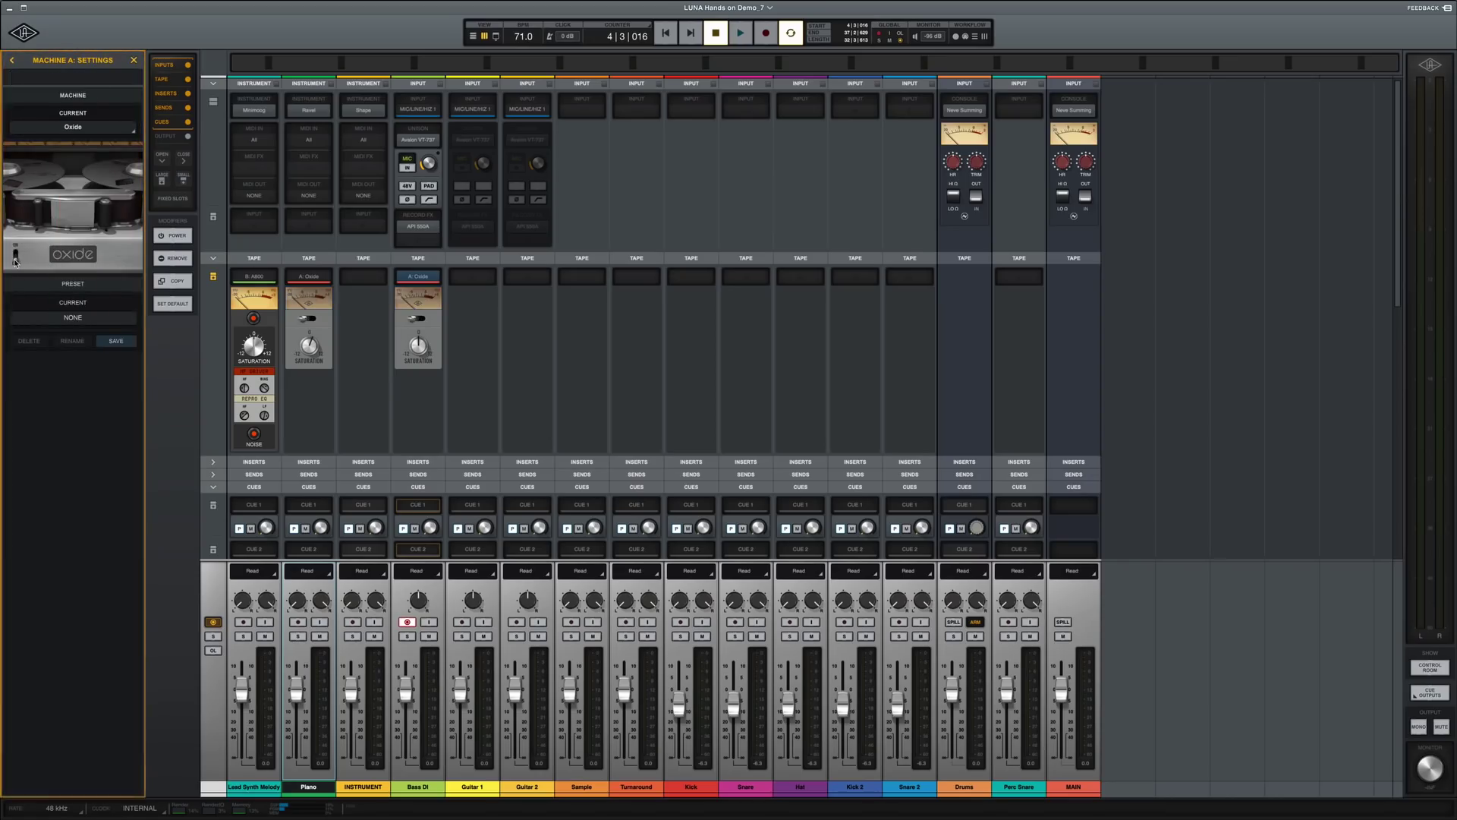
pyautogui.click(15, 254)
pyautogui.click(16, 255)
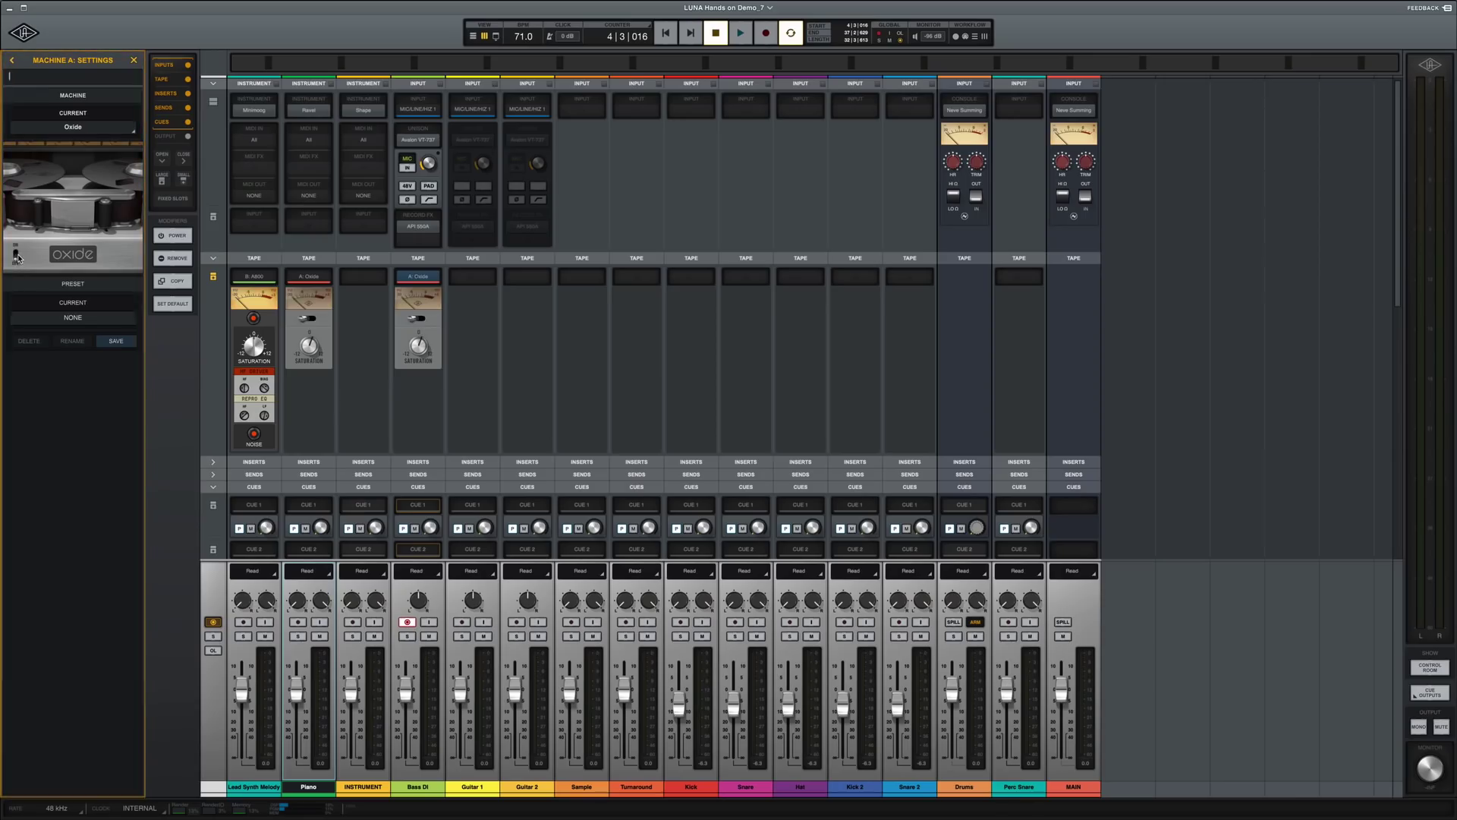
pyautogui.click(17, 256)
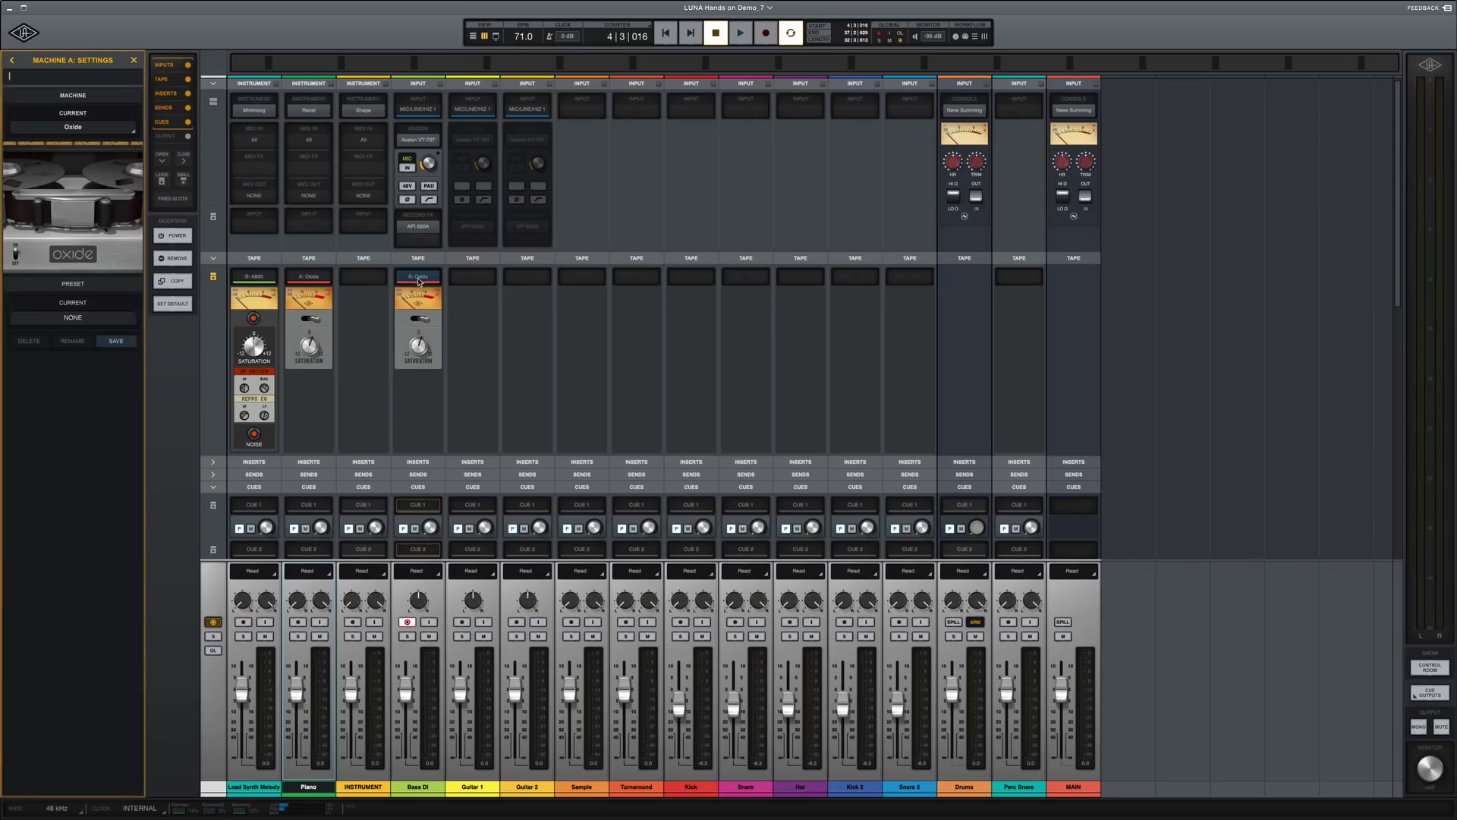
pyautogui.click(254, 279)
# Copy Lead Synth Melody's B: A800 tape machine onto INSTRUMENT and review Machine B's settings.
pyautogui.click(255, 277)
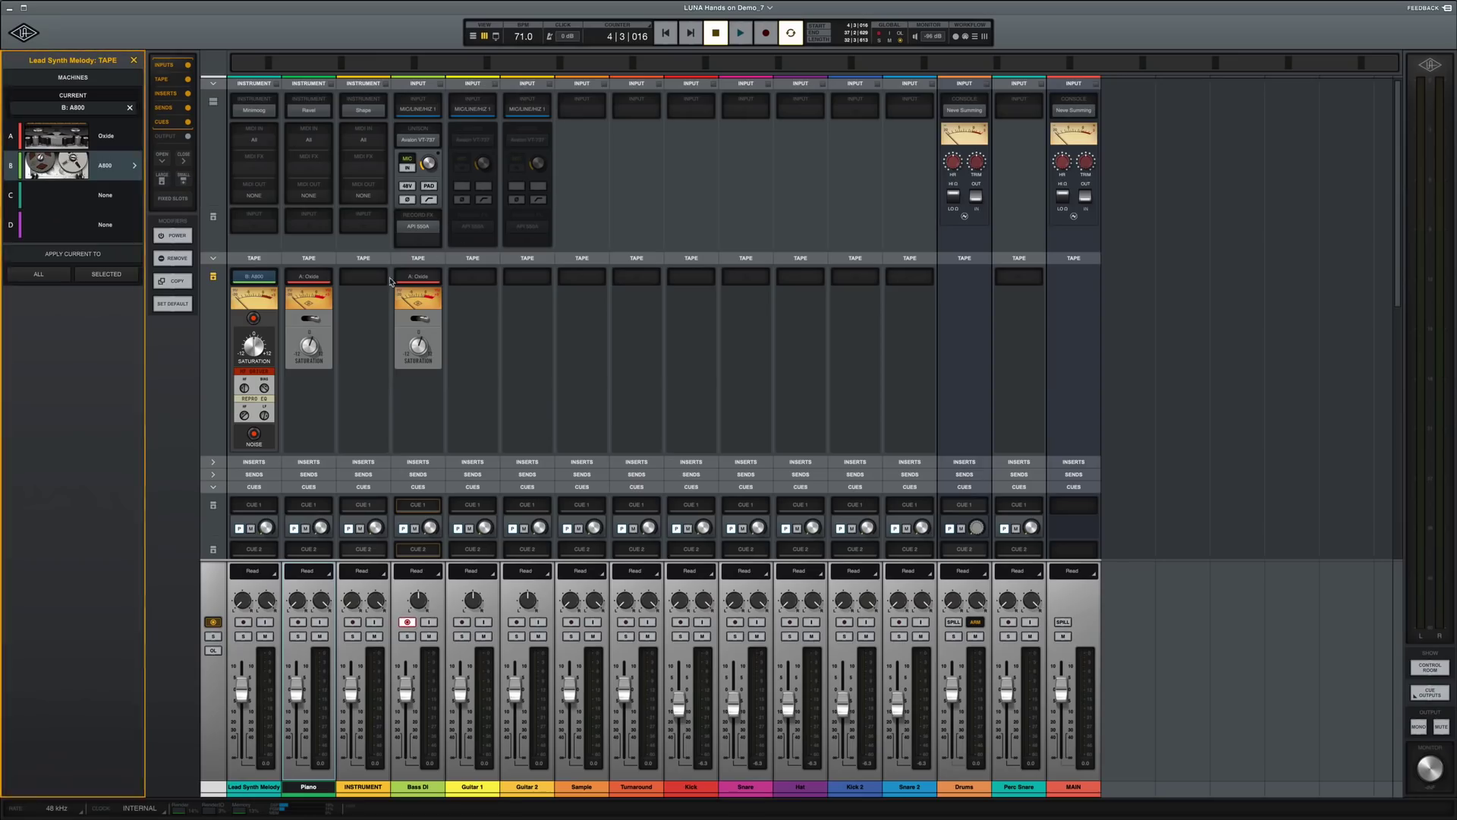
pyautogui.moveTo(40, 169); pyautogui.dragTo(363, 277)
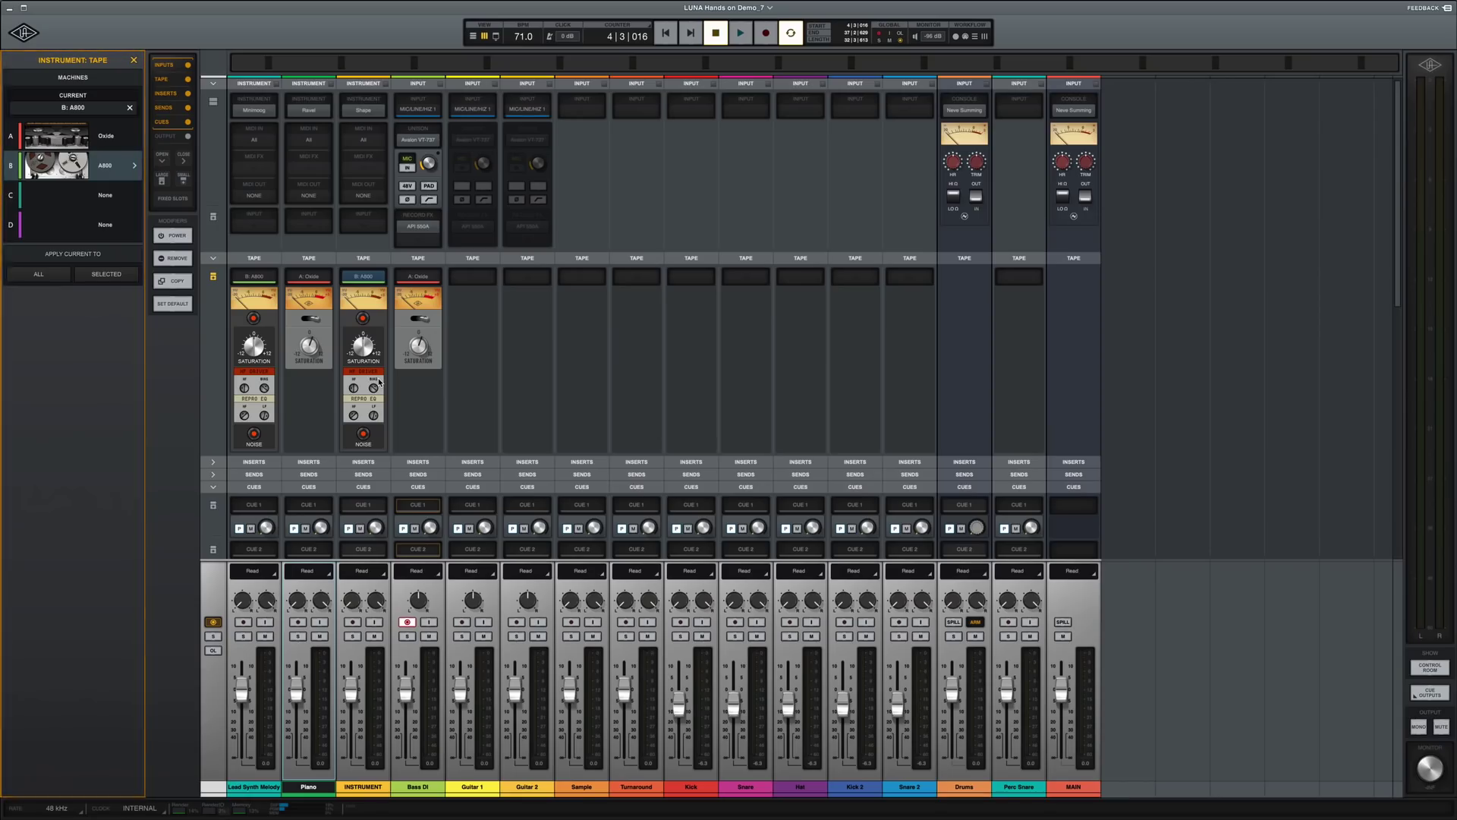
pyautogui.click(134, 165)
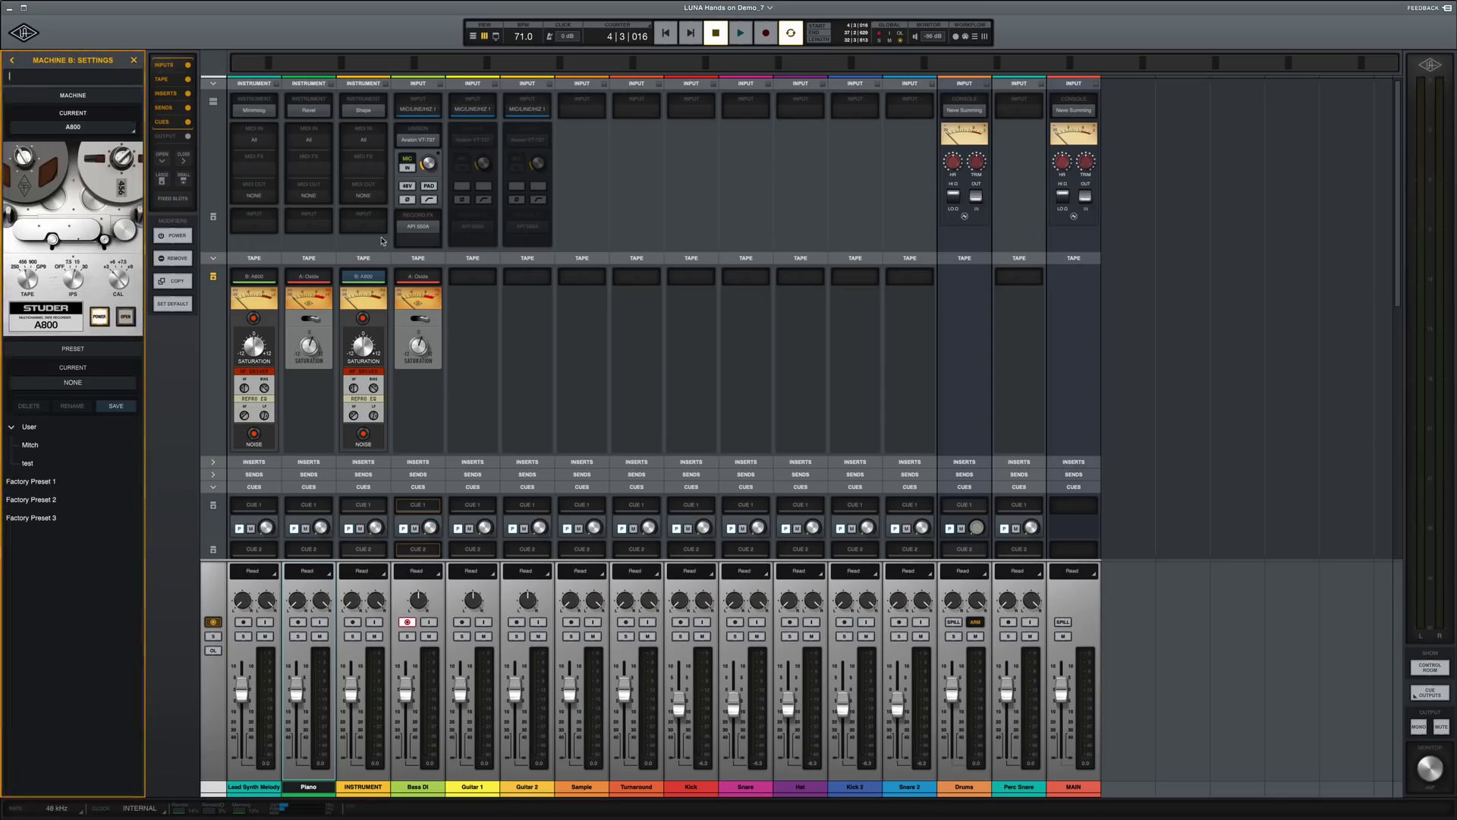
pyautogui.click(122, 94)
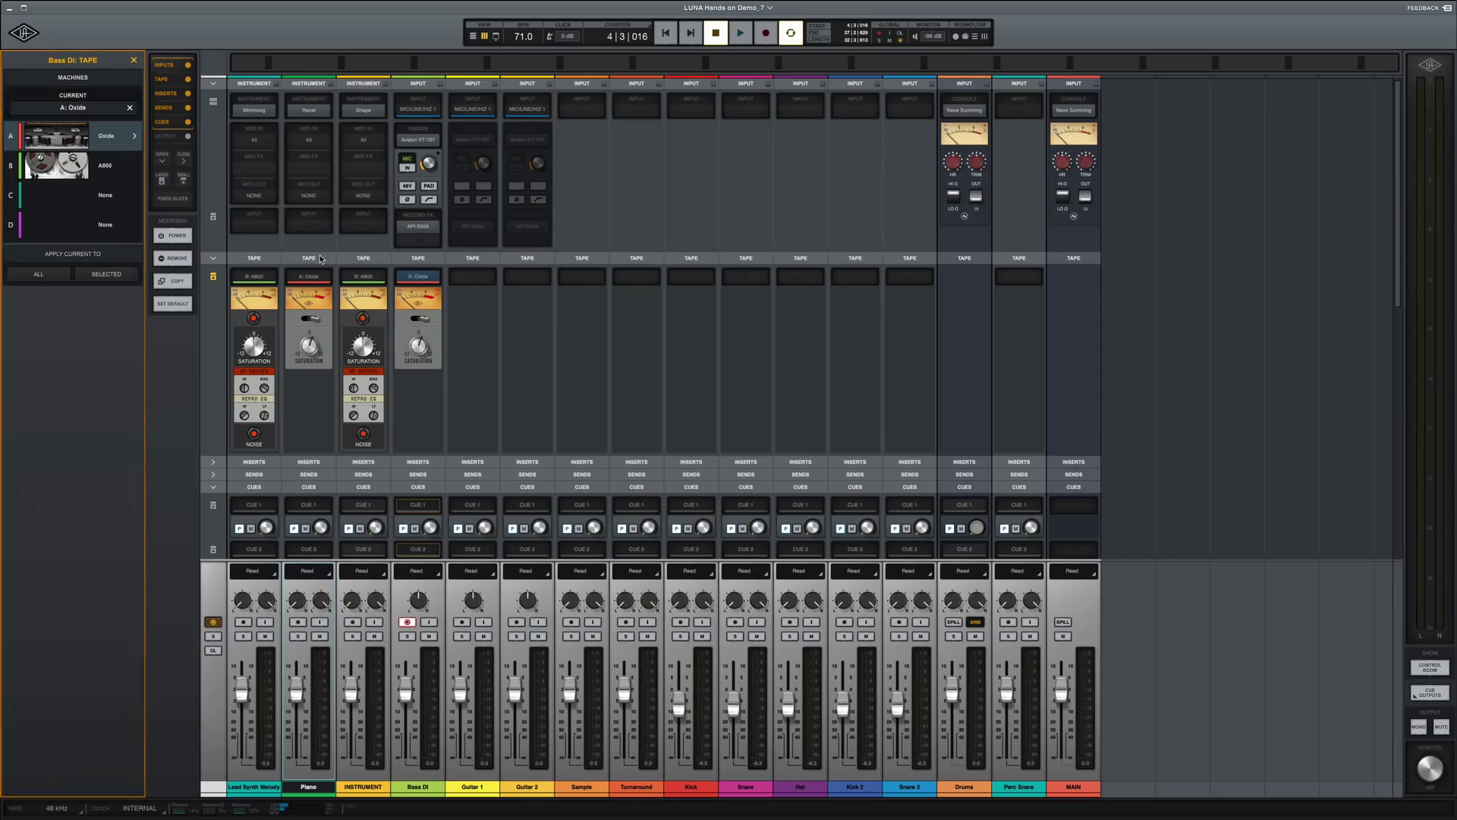
# Collapse the TAPE section, then reapply Neve Summing on Drums and toggle its OUT and HI/LO switches.
pyautogui.click(217, 261)
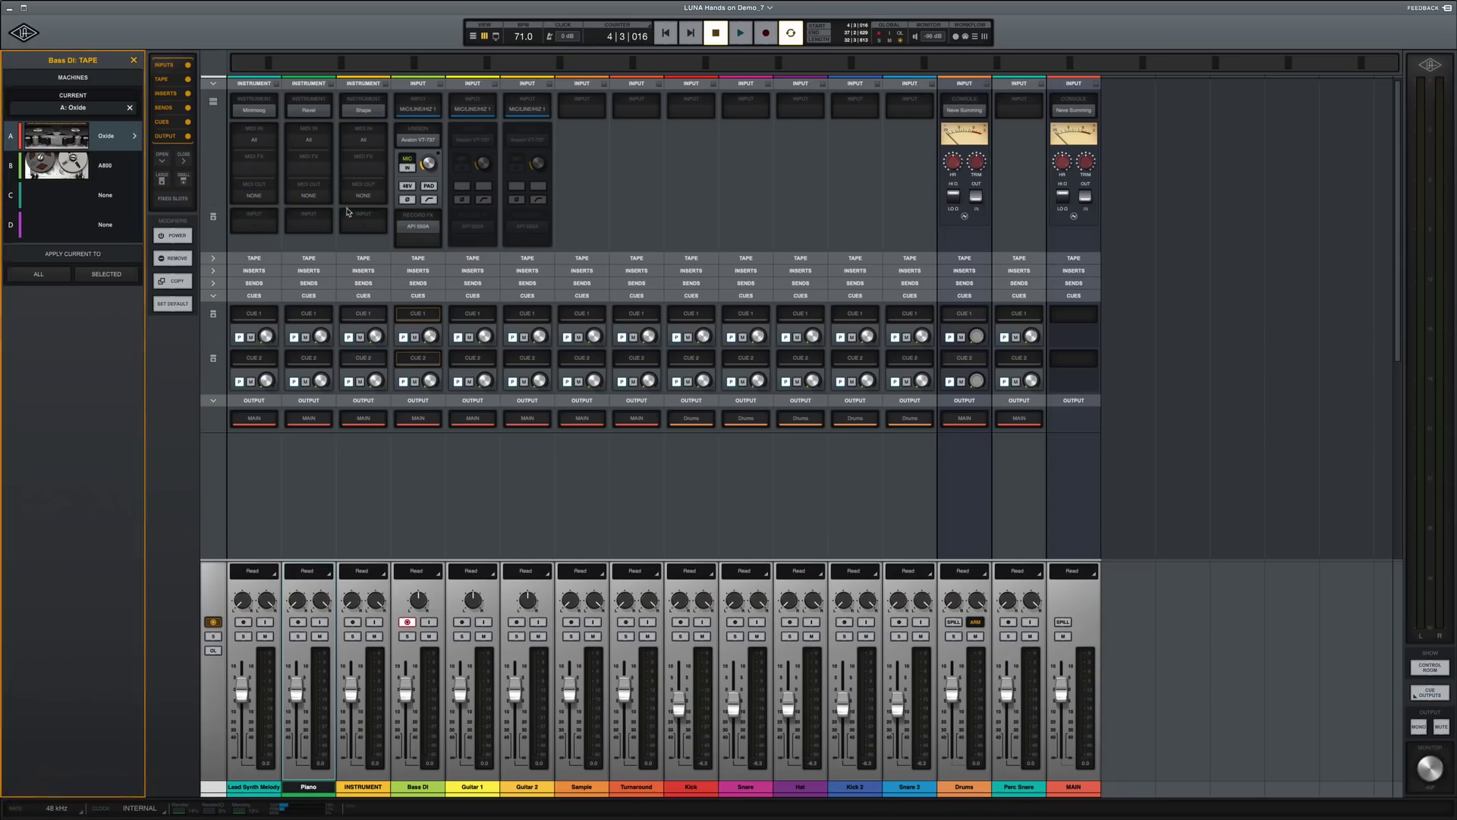
pyautogui.click(968, 110)
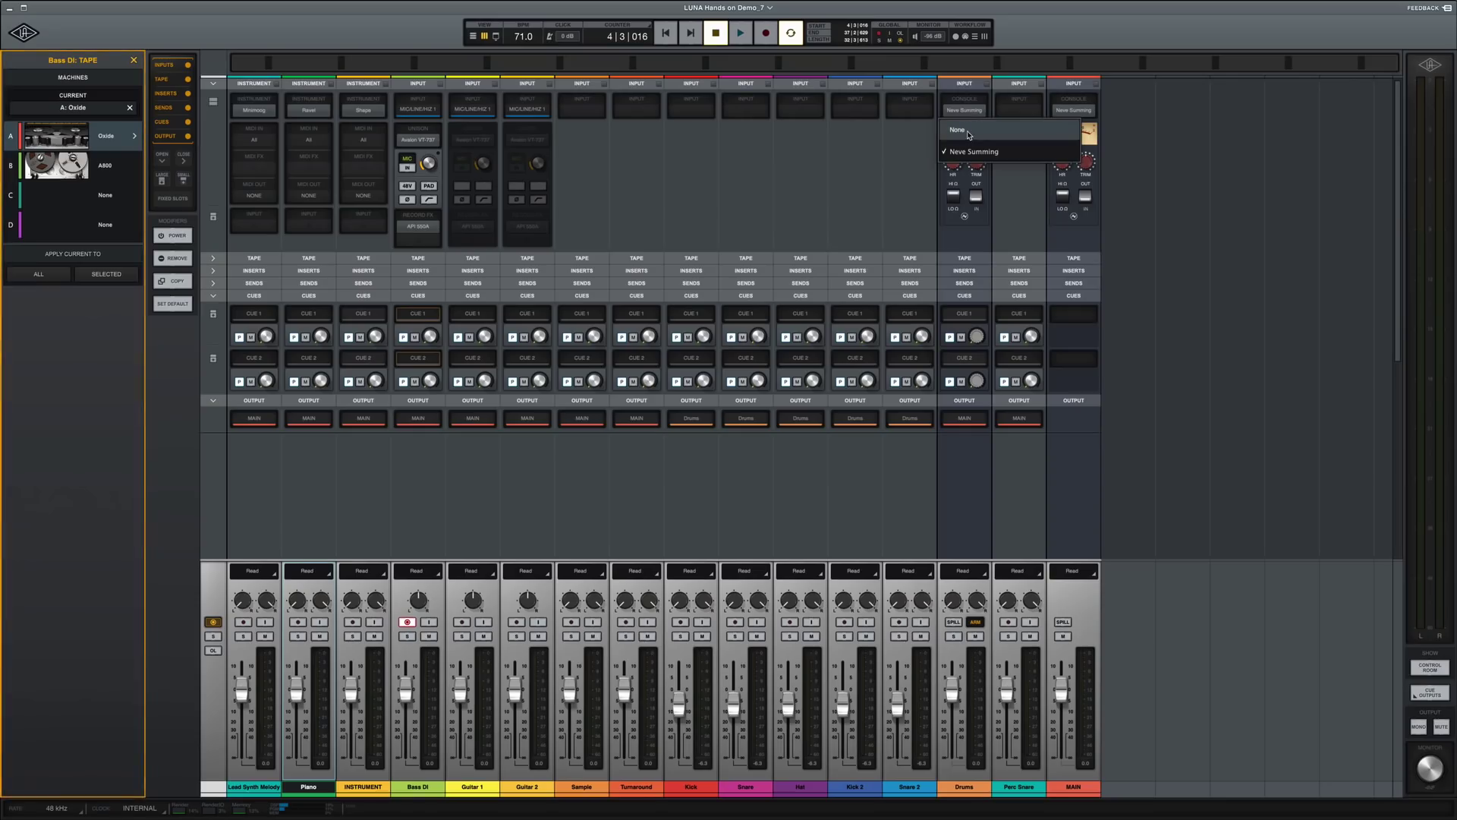
pyautogui.click(967, 134)
pyautogui.click(967, 112)
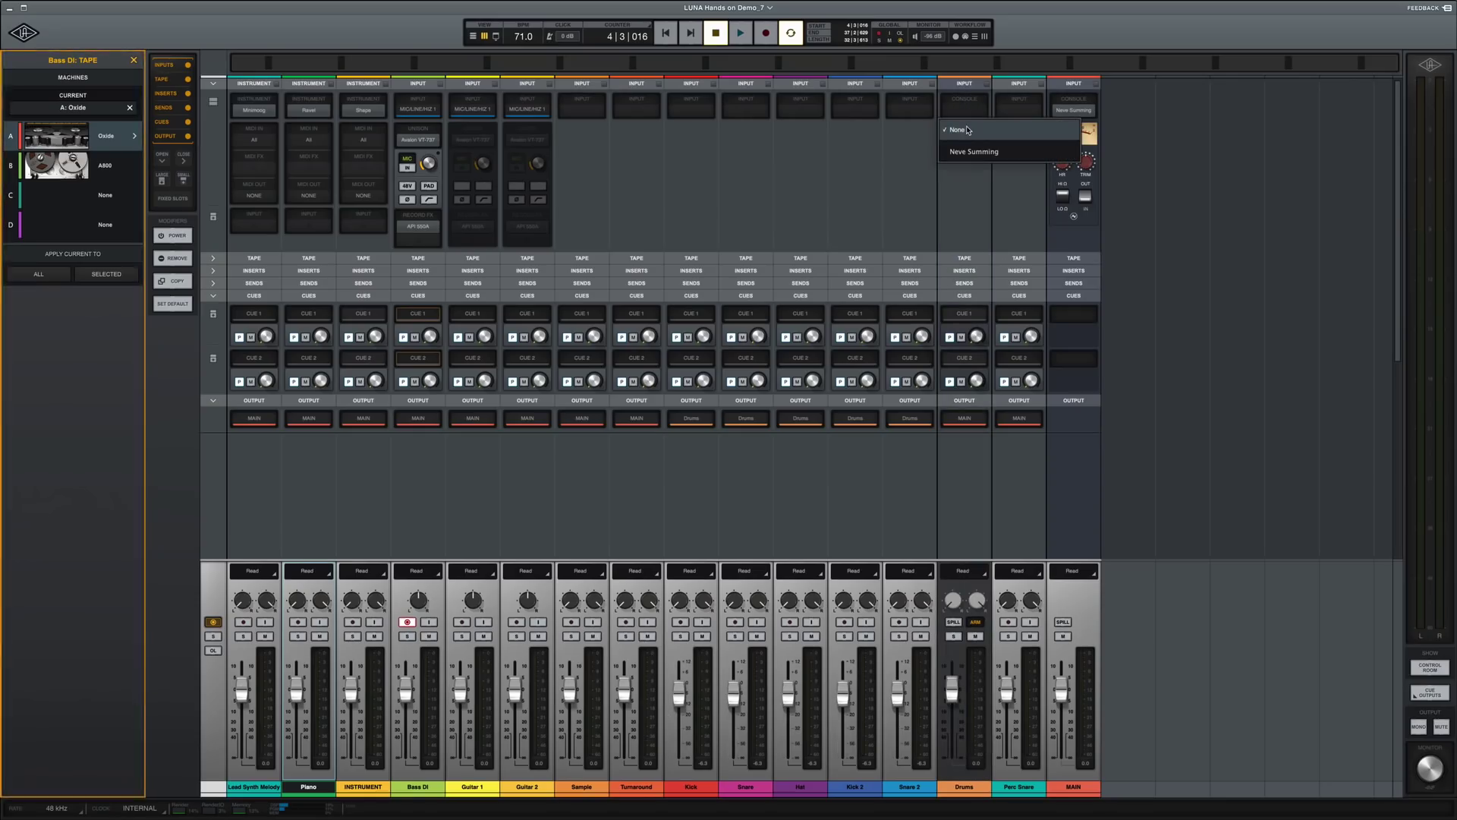
pyautogui.click(966, 150)
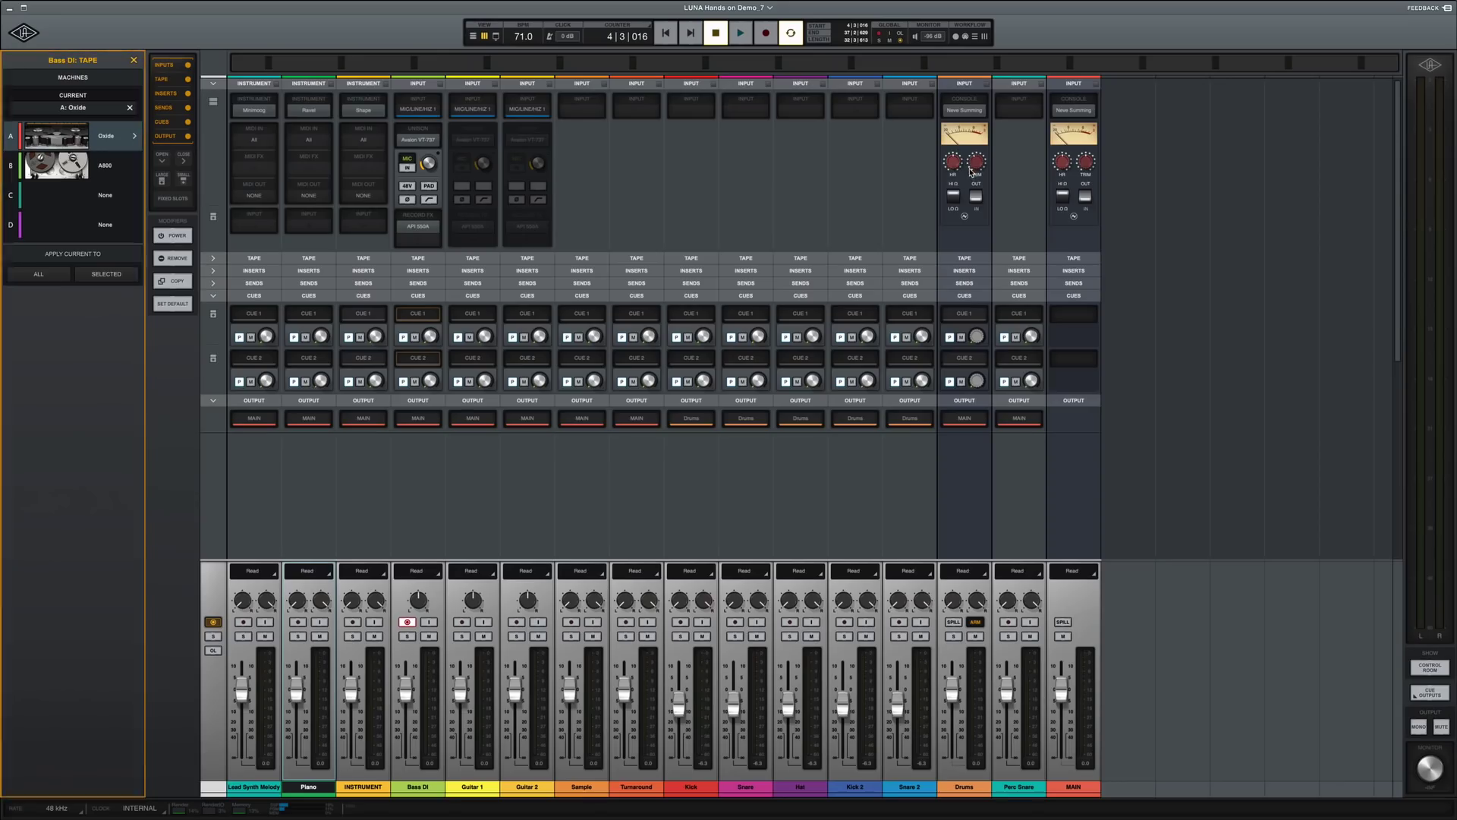
pyautogui.click(977, 197)
pyautogui.click(977, 197)
pyautogui.click(954, 196)
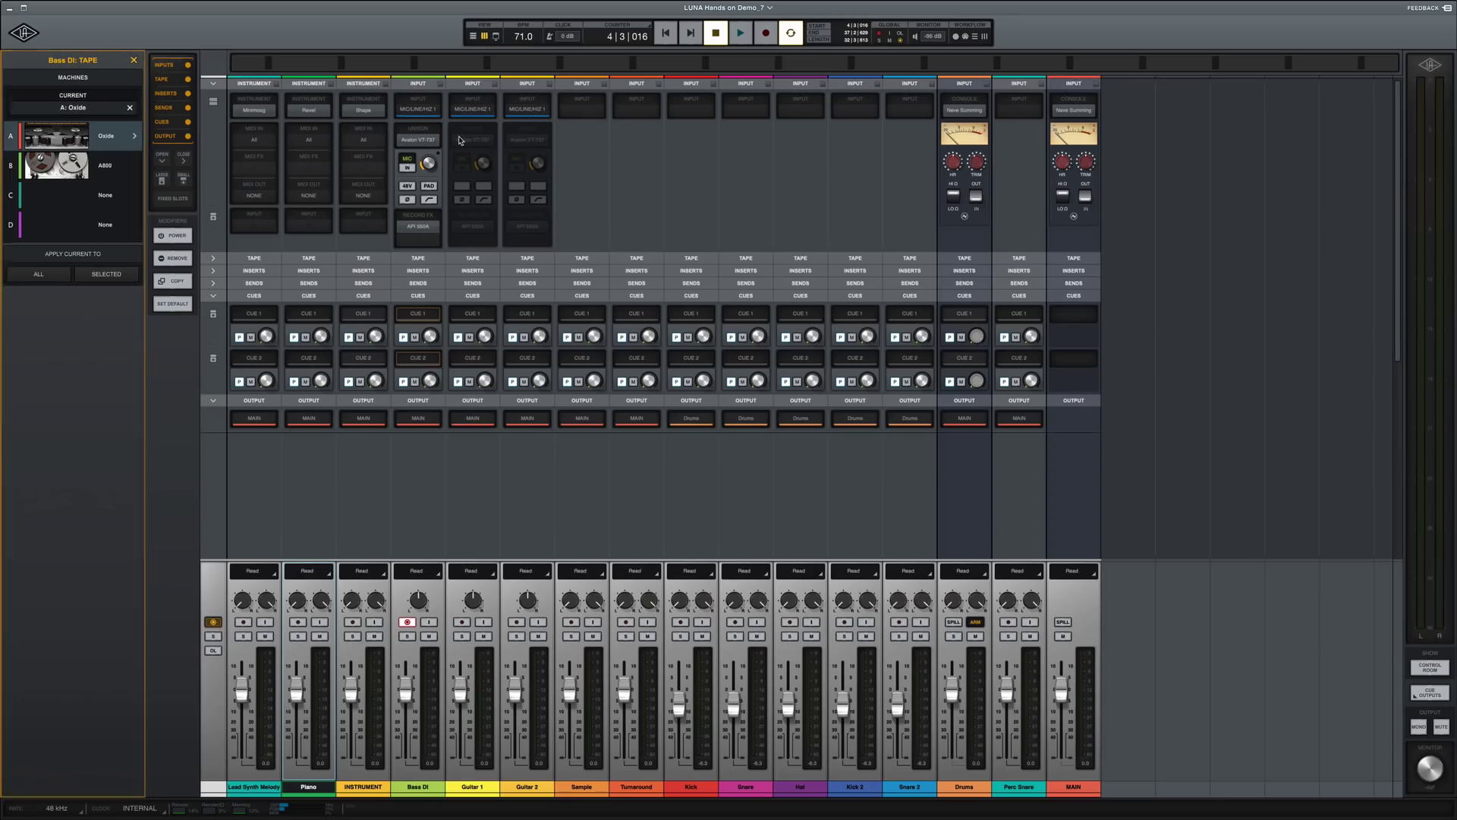
# Expand the INSERTS section and open the plug-in list for Drums Insert 1.
pyautogui.click(212, 273)
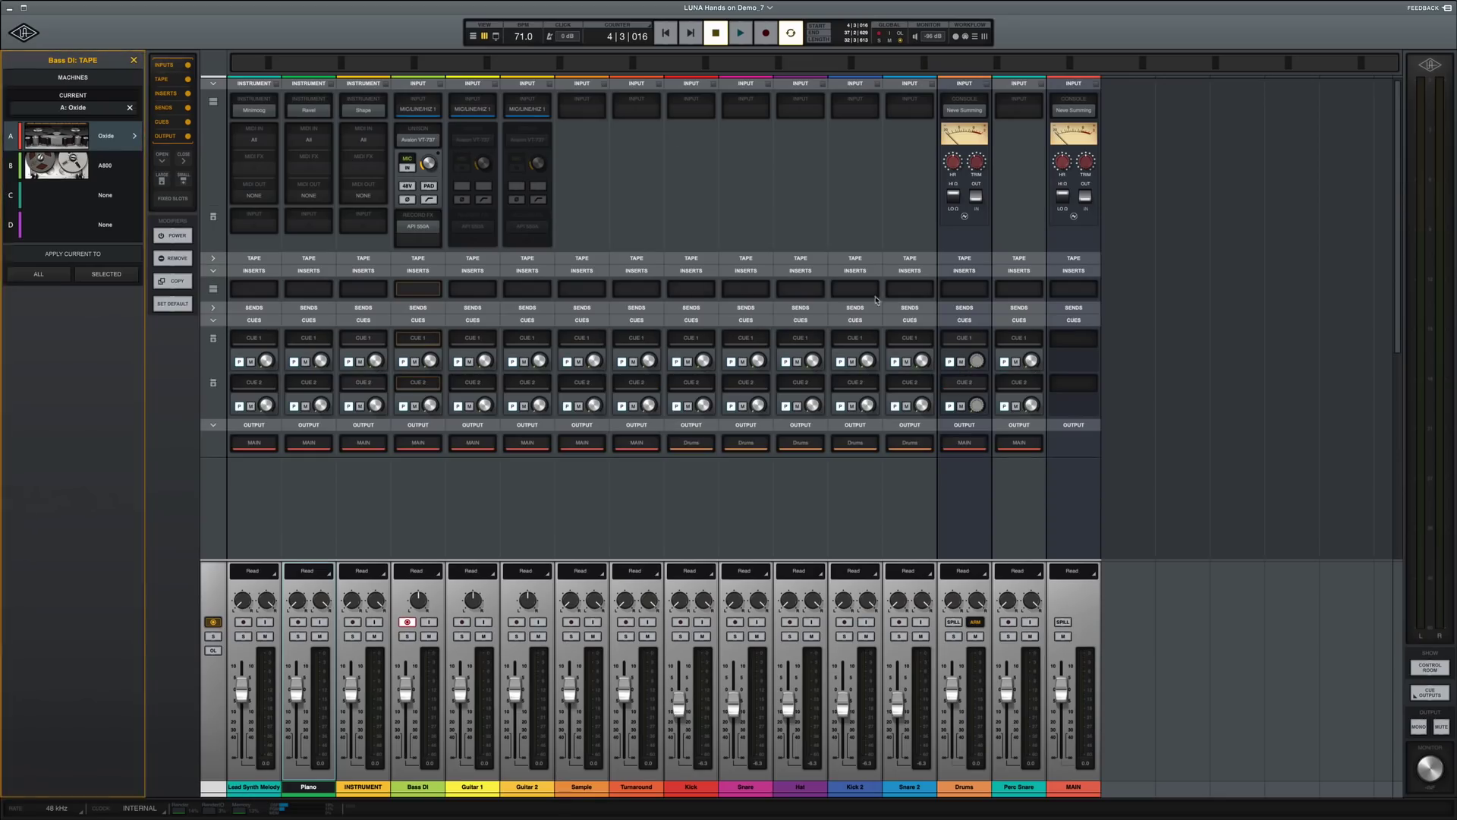
pyautogui.click(960, 289)
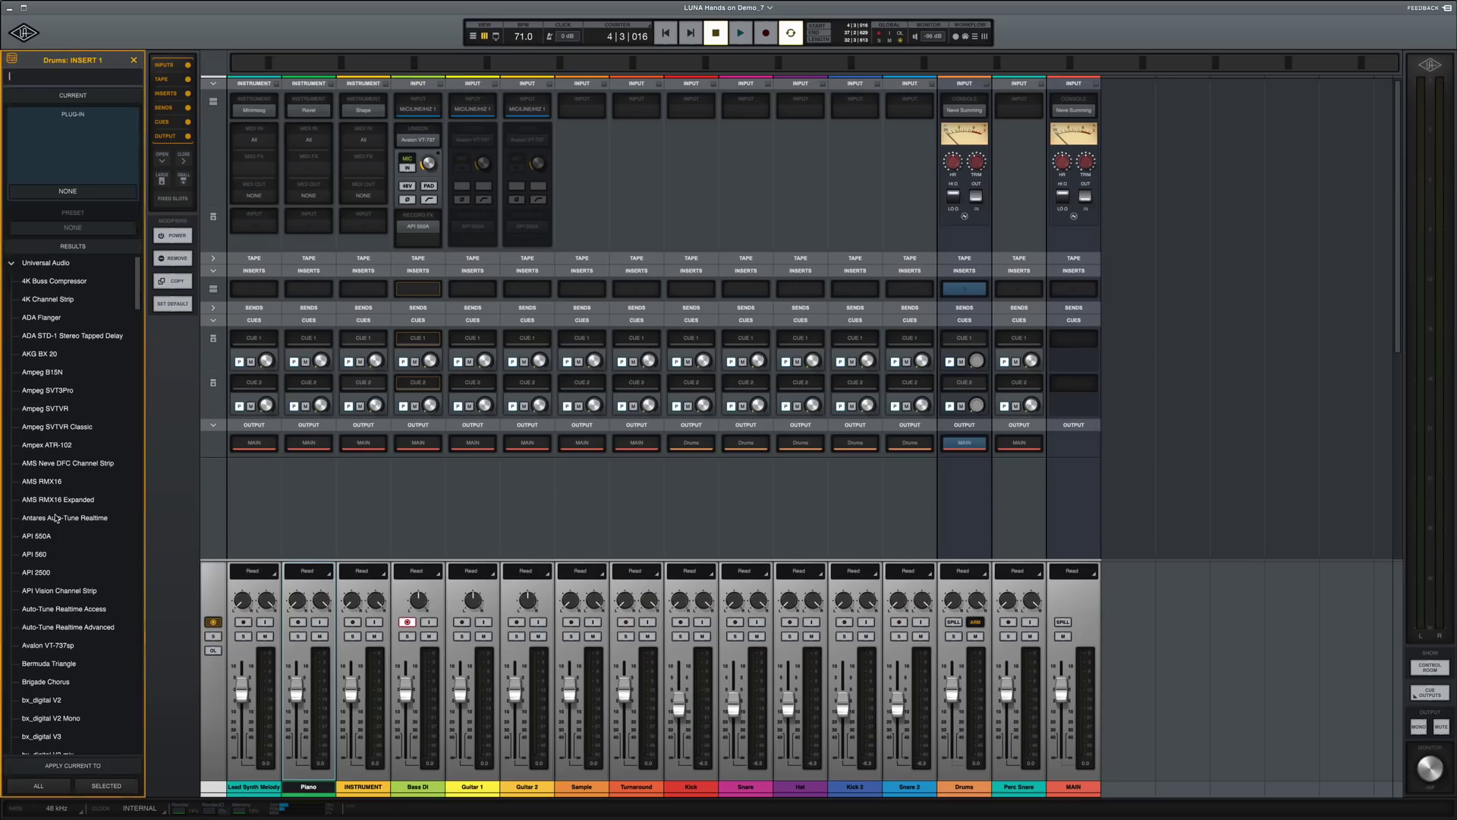
# Create a new stereo bus after Drums and name it VERB, correcting an initial 'CUE' name.
pyautogui.click(971, 786)
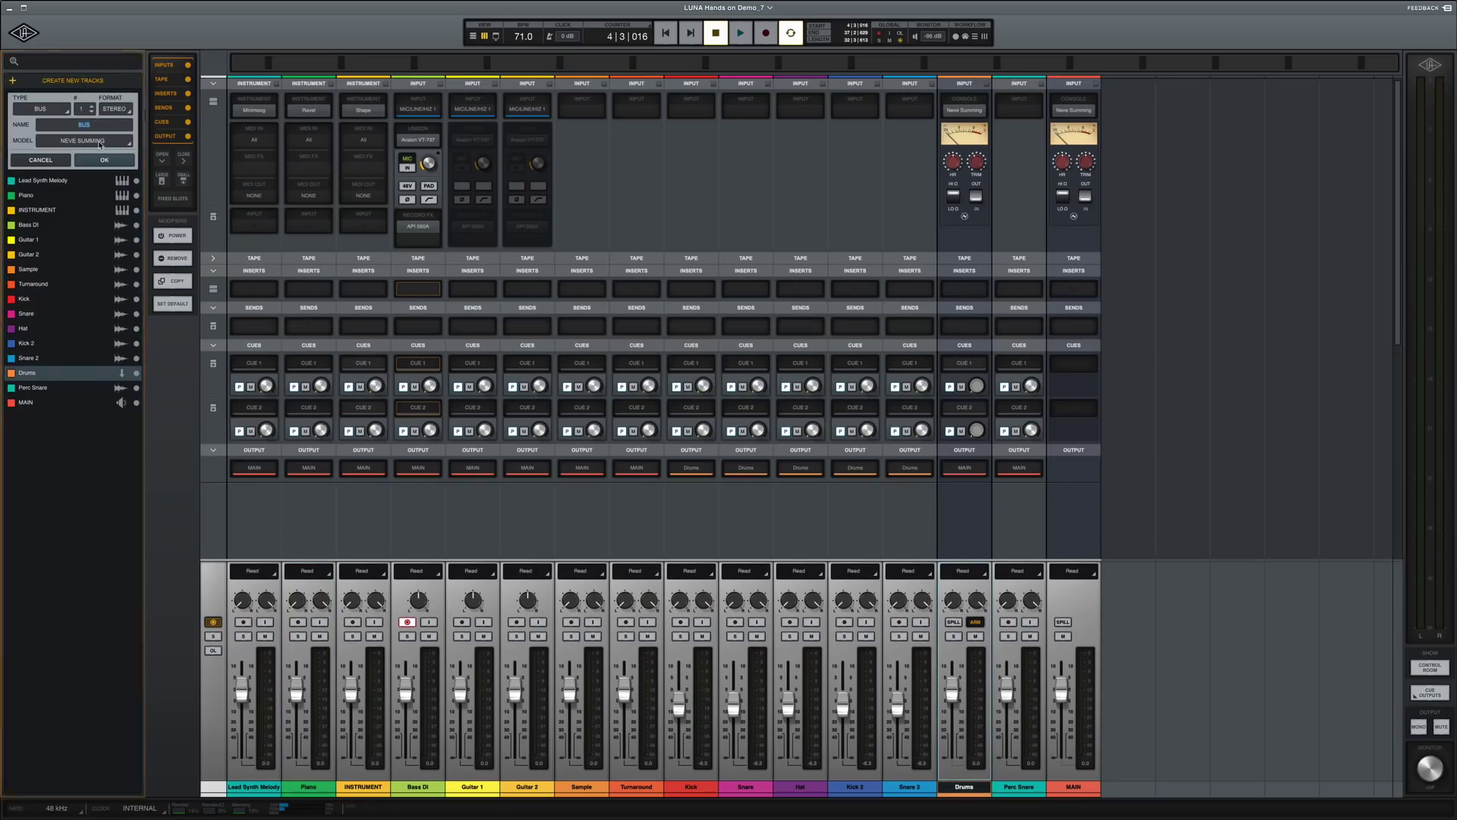
pyautogui.click(117, 164)
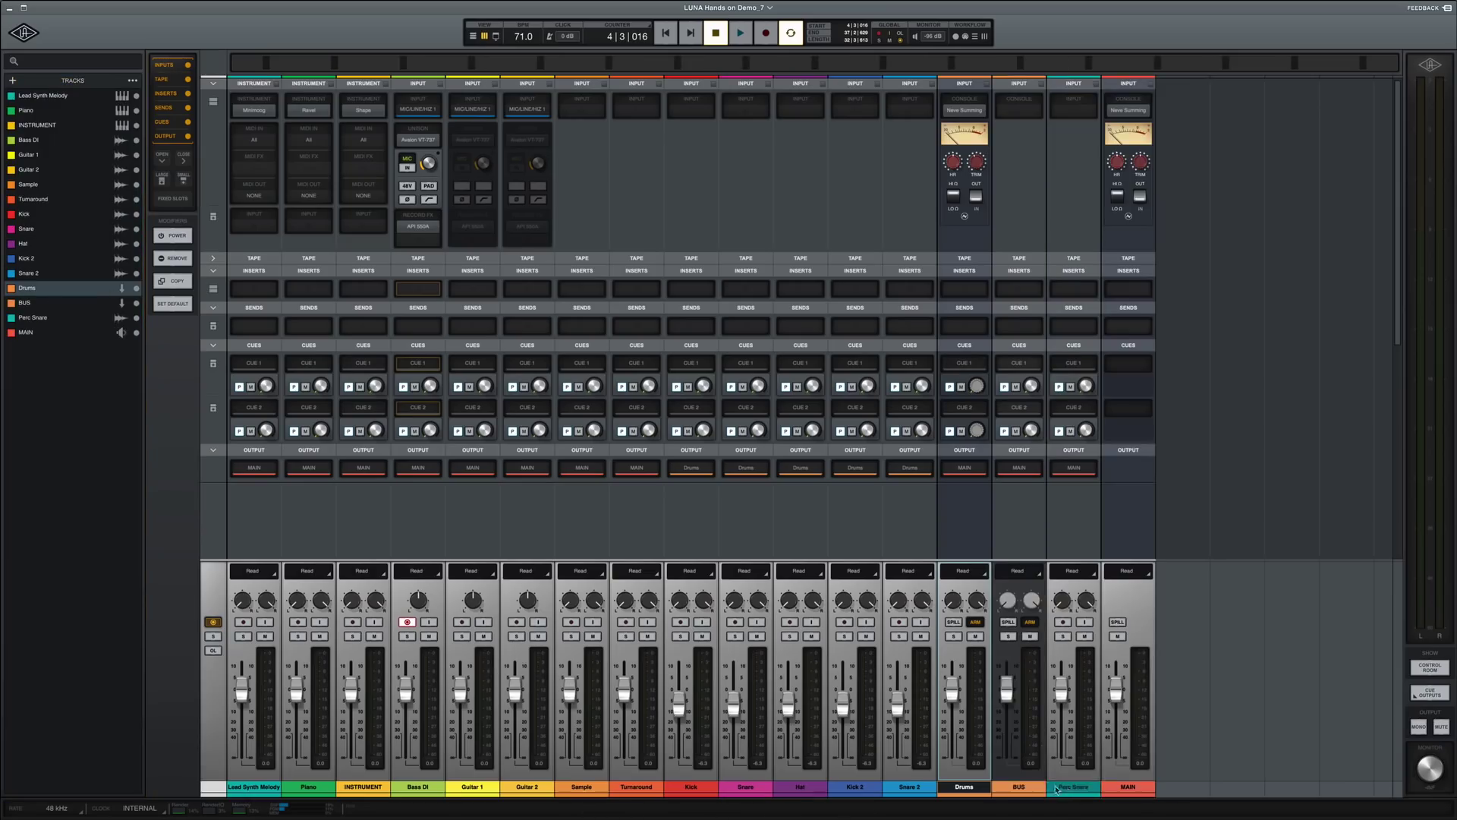
pyautogui.doubleClick(1024, 787)
pyautogui.write('CUE')
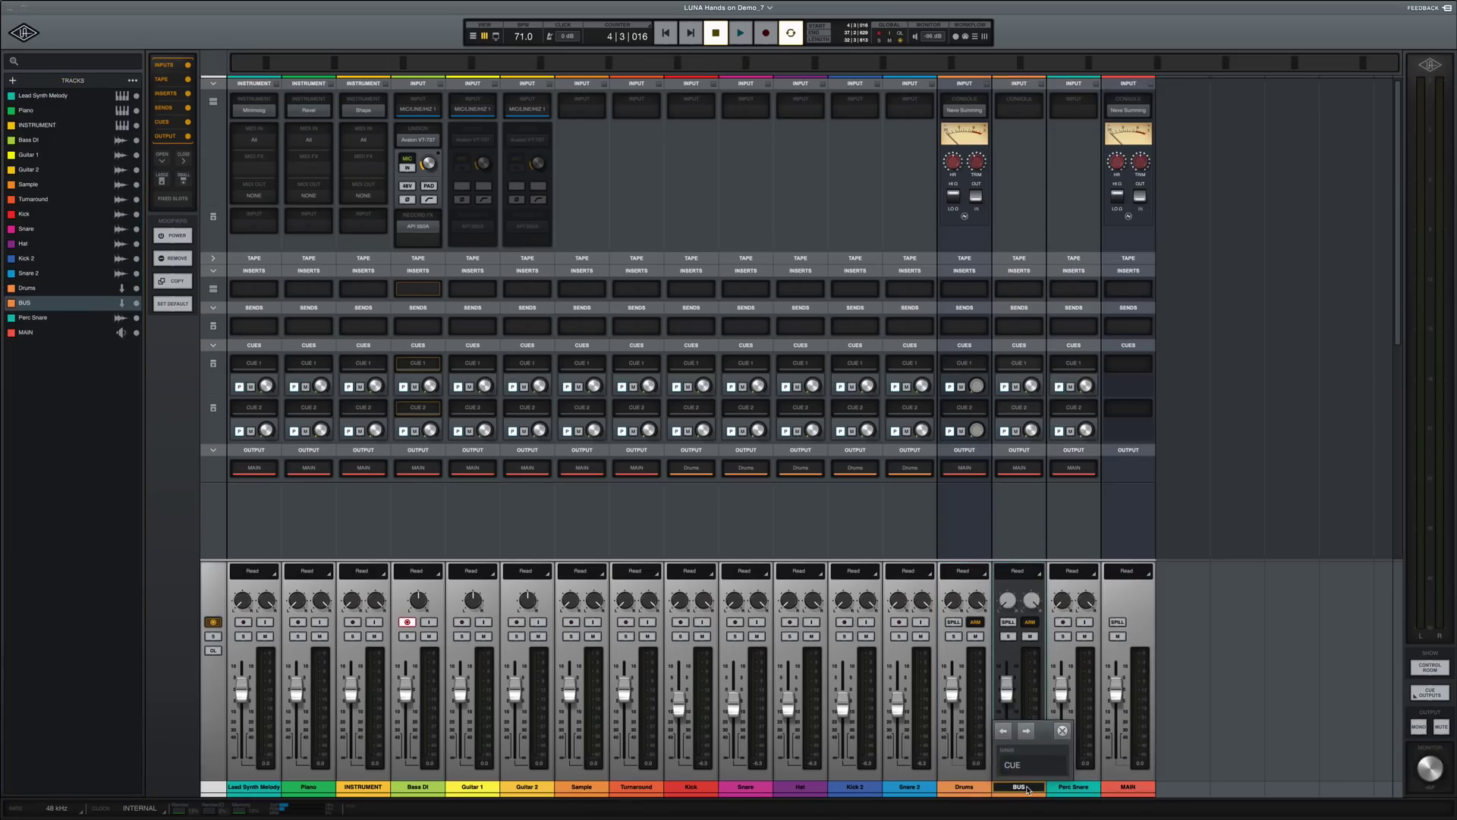
pyautogui.press('Return')
pyautogui.doubleClick(1026, 789)
pyautogui.write('VERB')
pyautogui.press('Return')
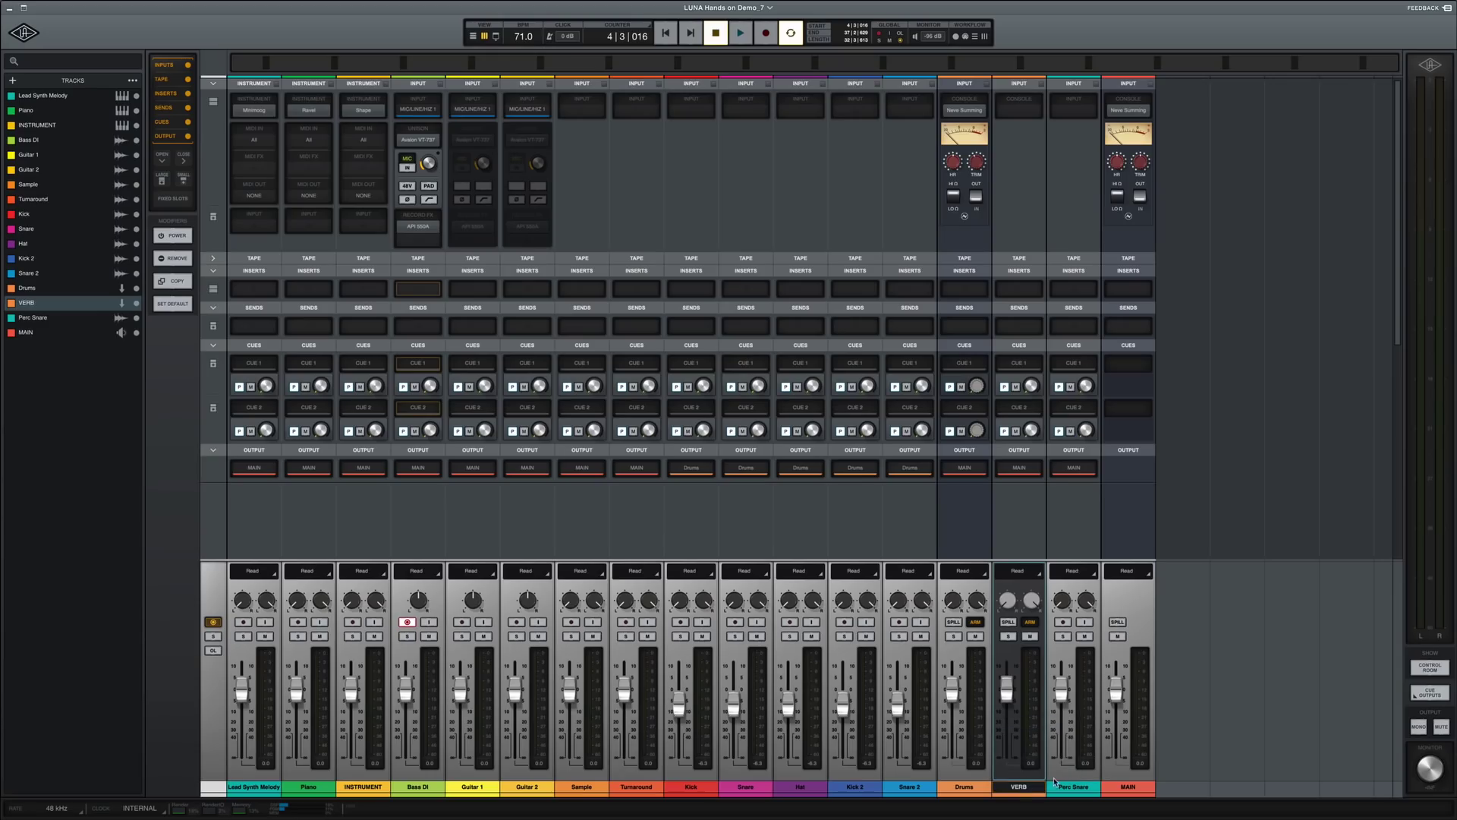
# Search 'plate' and load Pure Plate onto VERB's Insert 1, then close its plug-in window.
pyautogui.click(1021, 290)
pyautogui.write('plate')
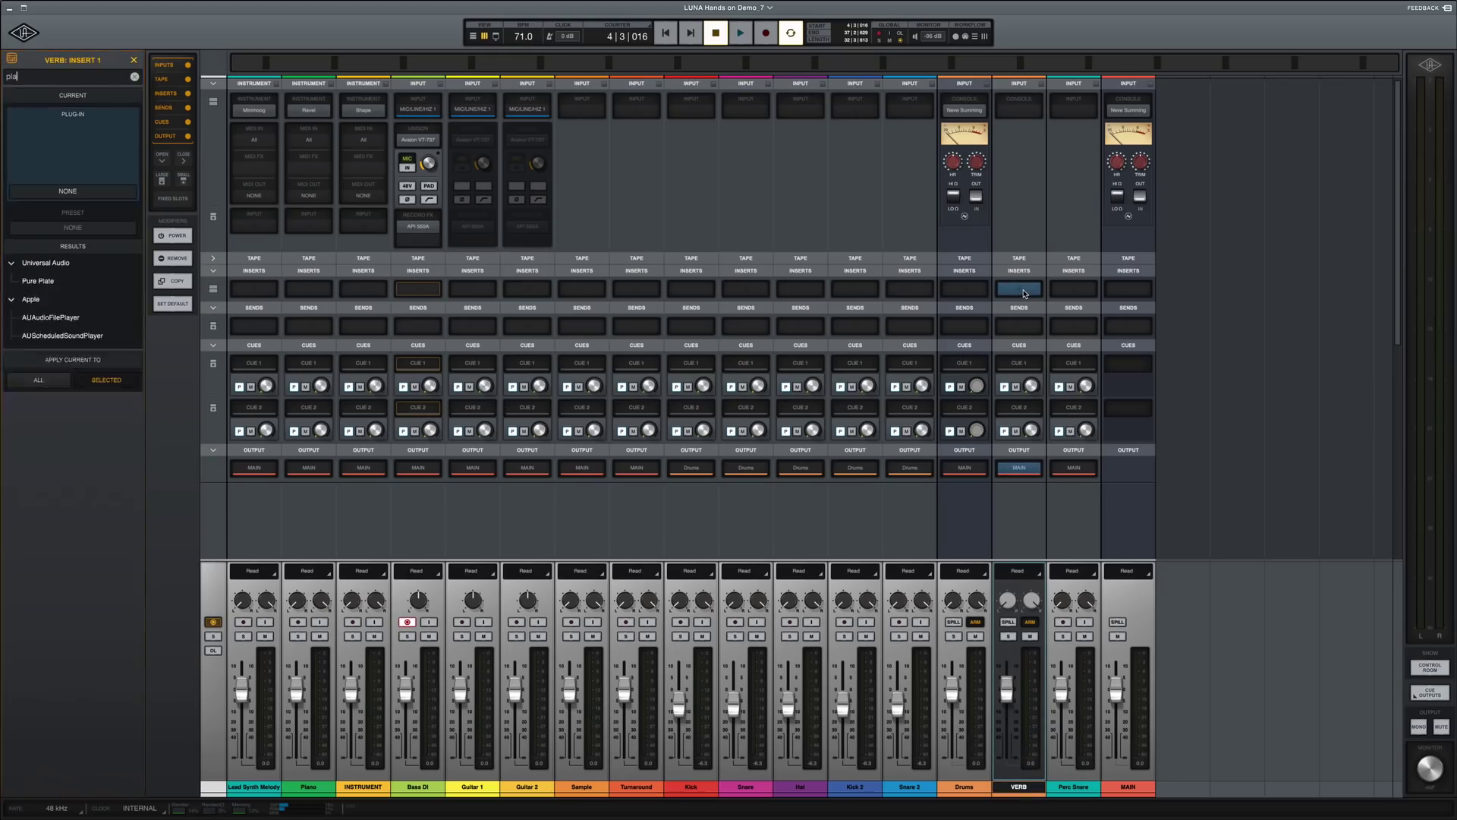
pyautogui.doubleClick(37, 281)
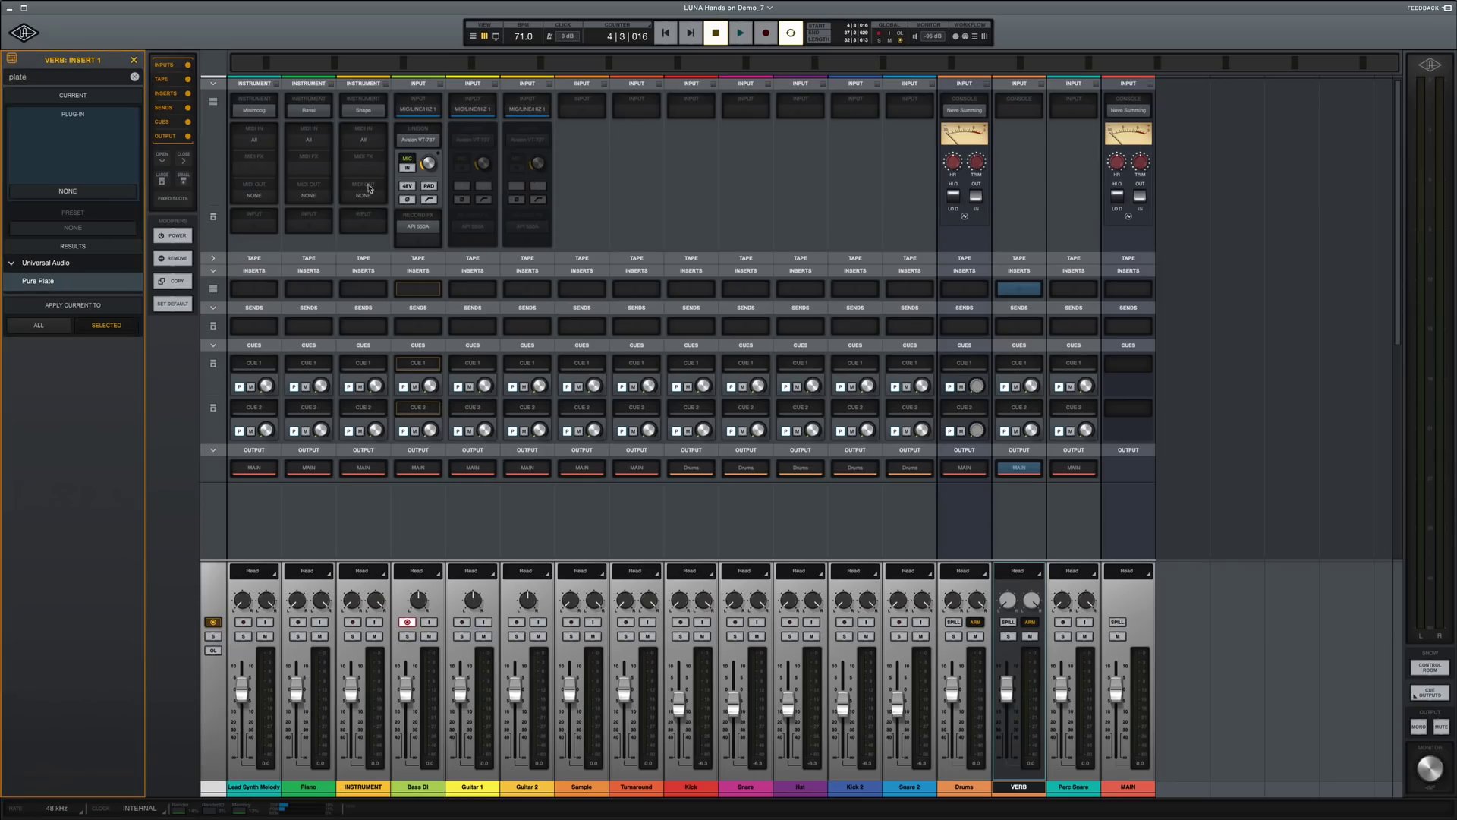
pyautogui.click(35, 8)
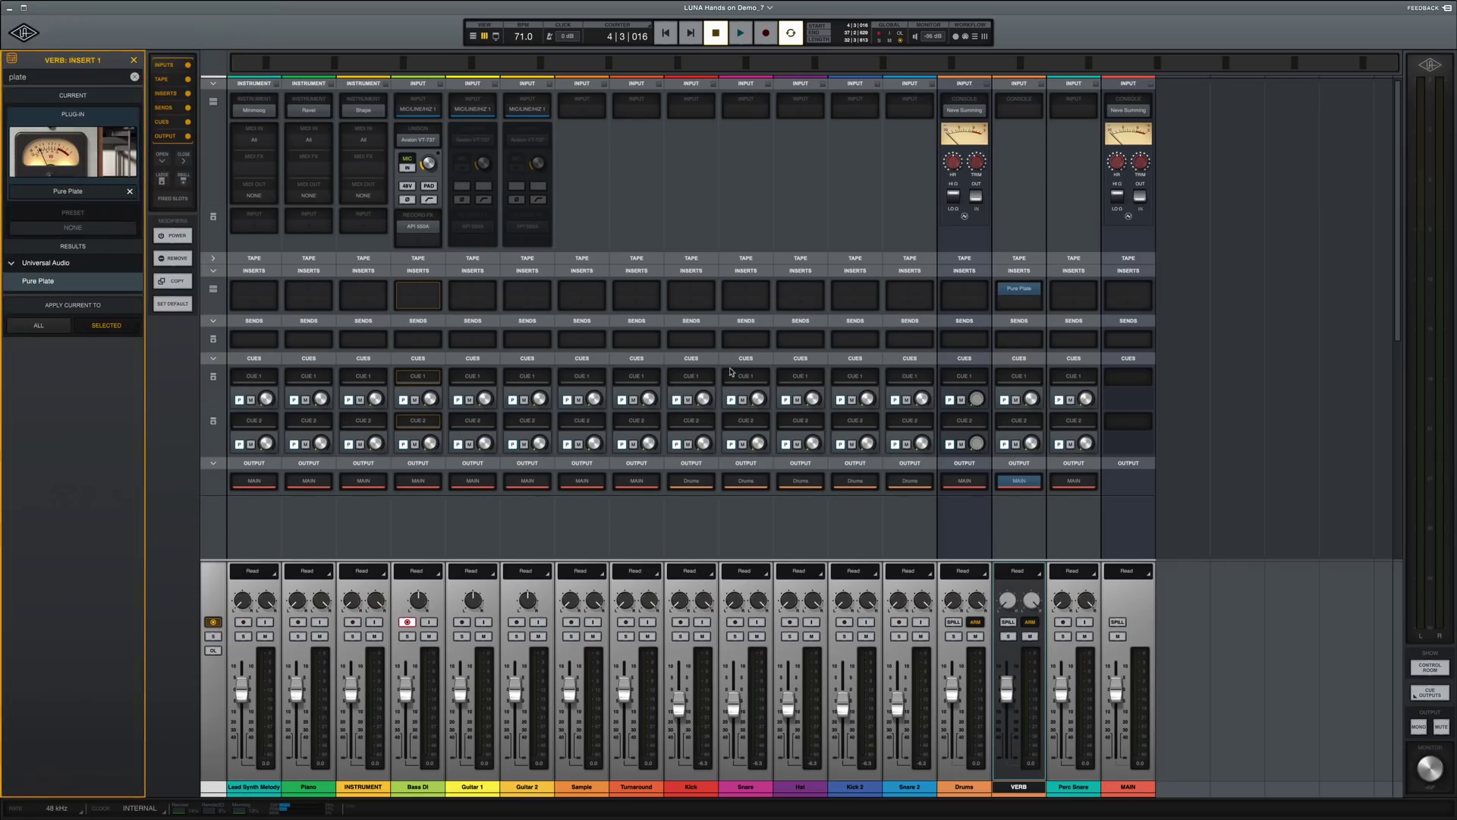
# Route Drums Send 1 to the VERB bus and set the send level to -6.0.
pyautogui.click(958, 342)
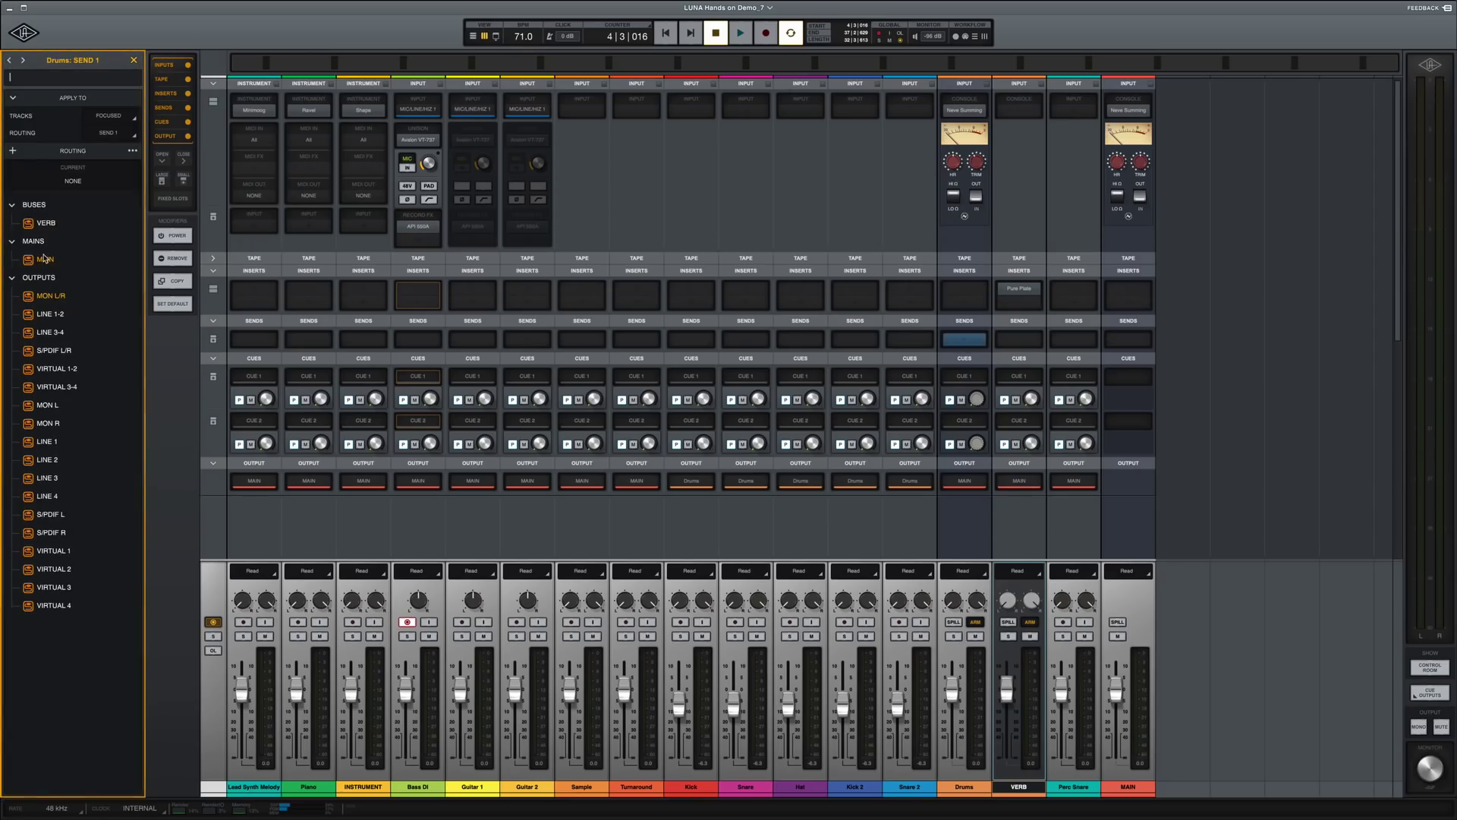
pyautogui.click(47, 223)
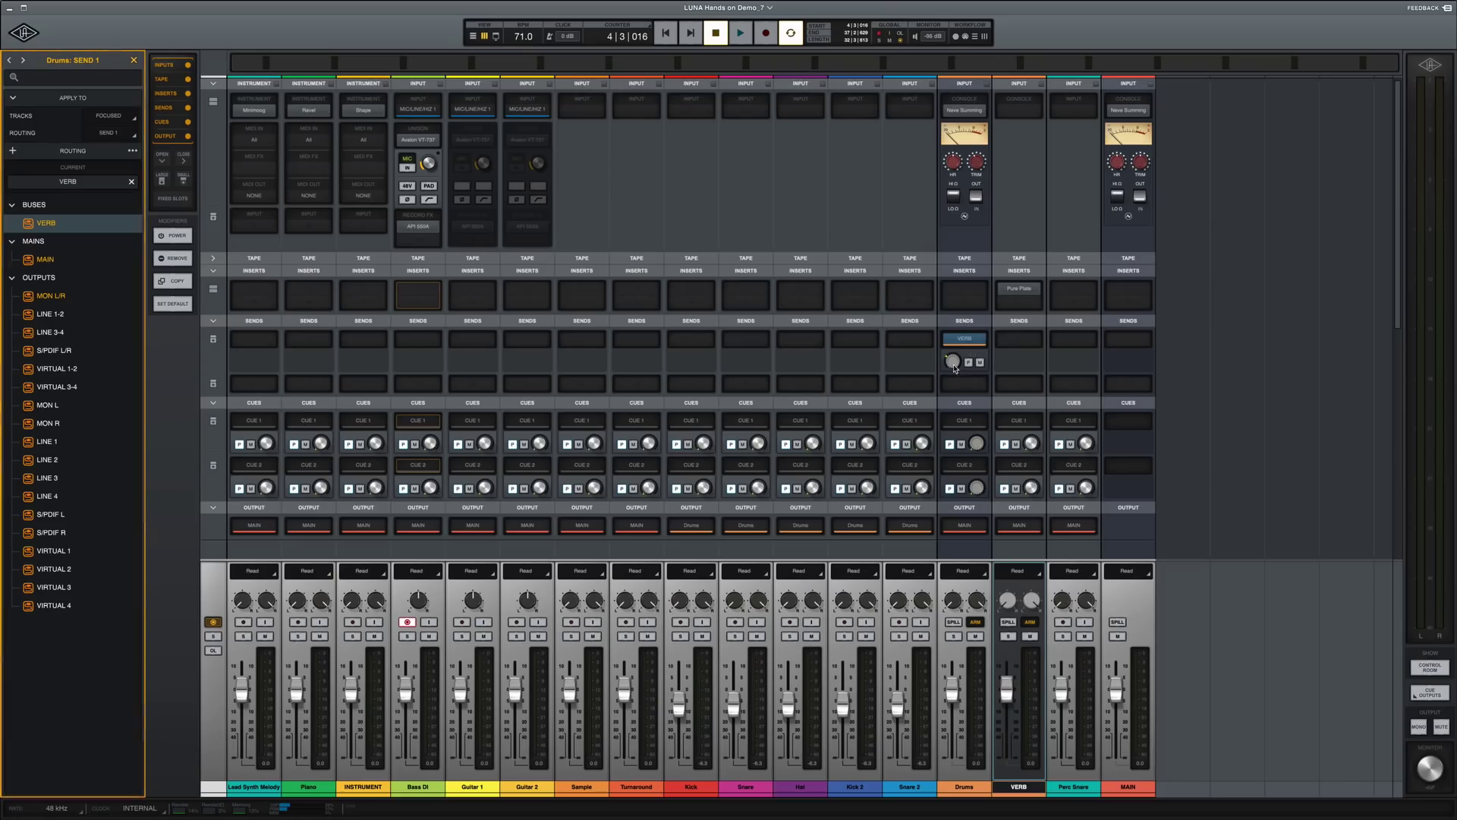
pyautogui.click(979, 362)
pyautogui.click(213, 338)
pyautogui.moveTo(952, 462); pyautogui.dragTo(958, 453)
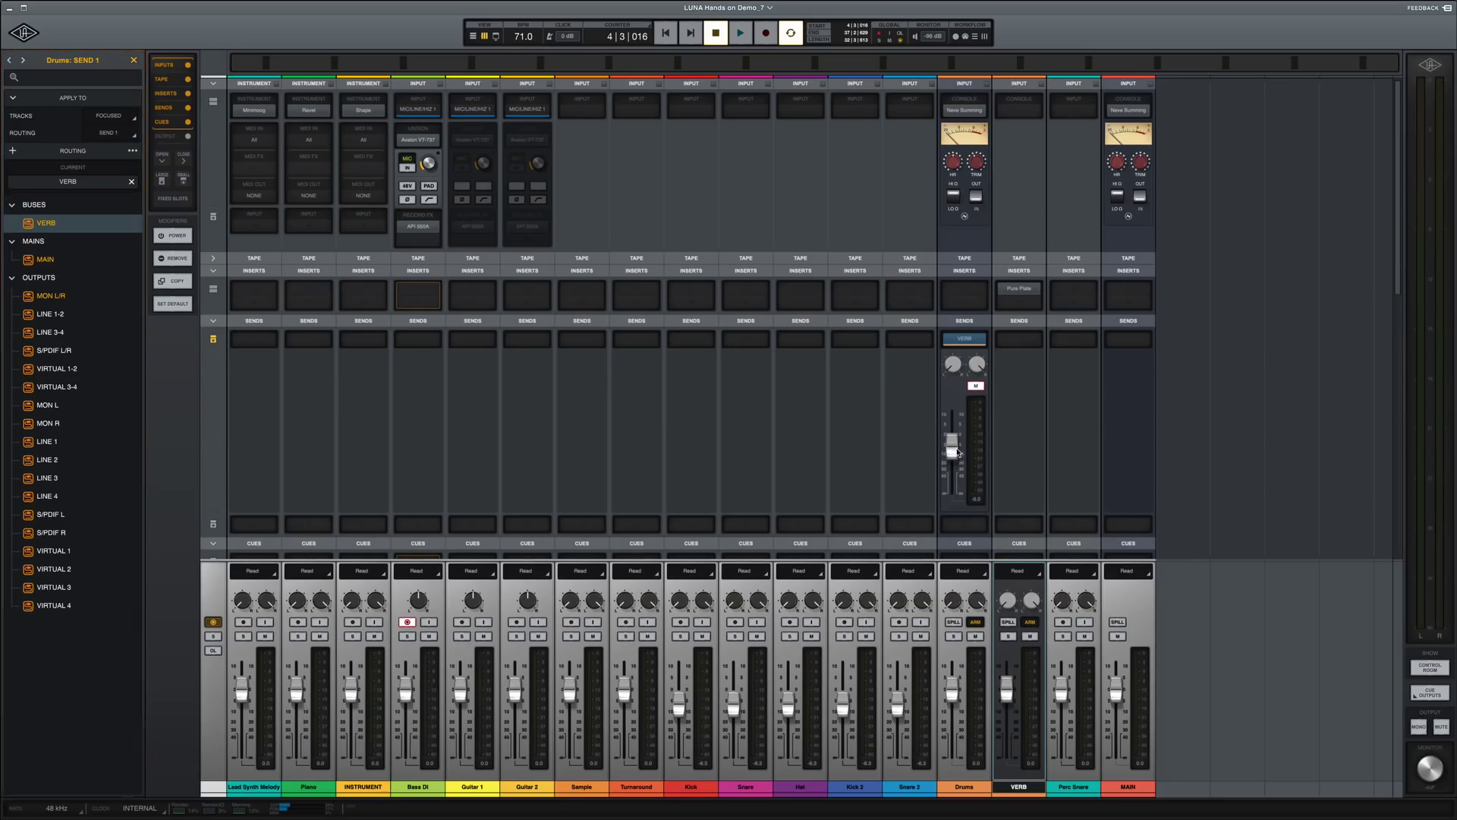
pyautogui.click(213, 340)
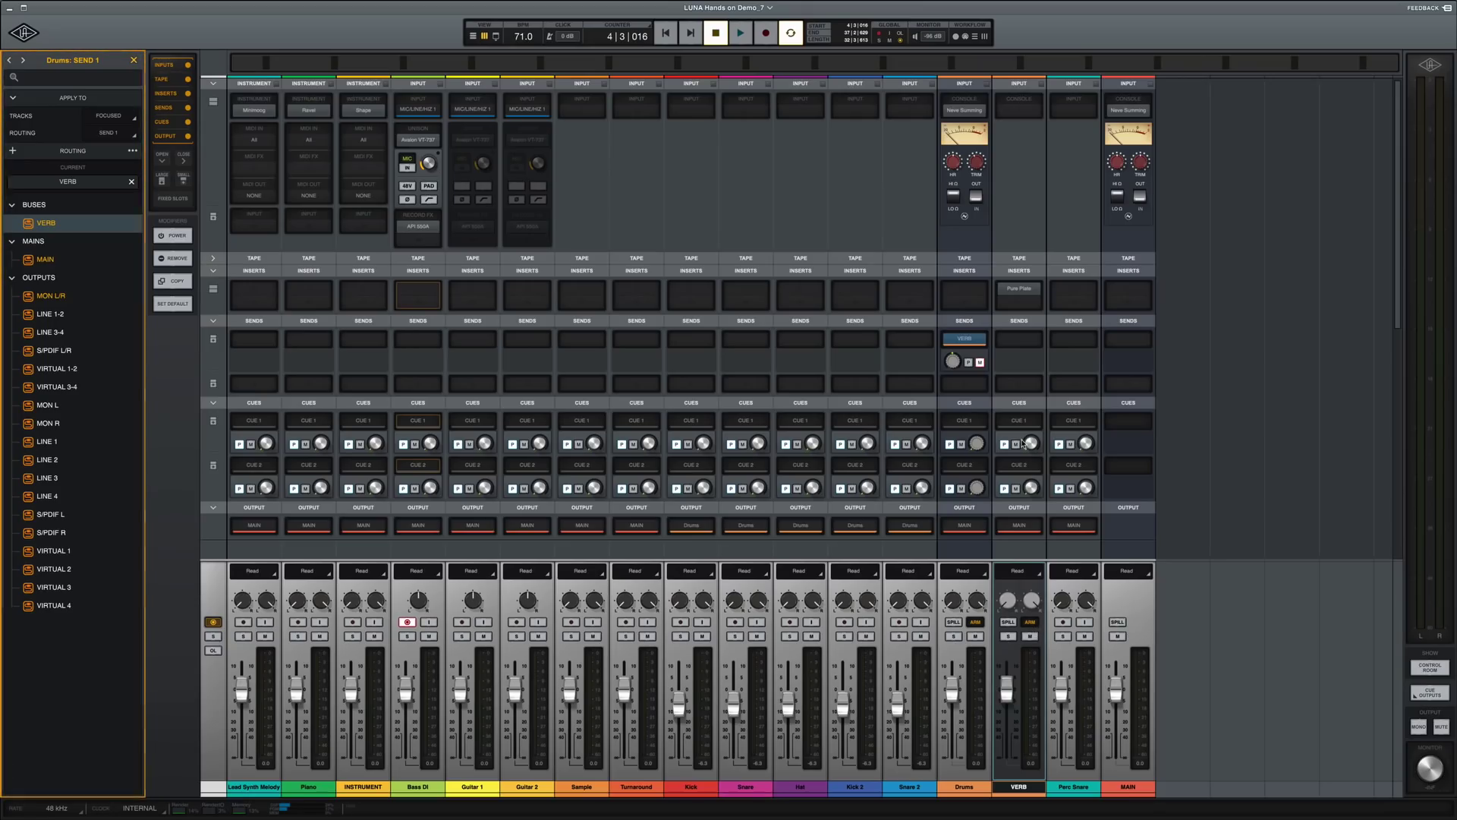
pyautogui.moveTo(1019, 293)
# Assign VERB's ARM realtime monitoring to AUX 1 and enable ARM on VERB and Drums.
pyautogui.rightClick(1032, 629)
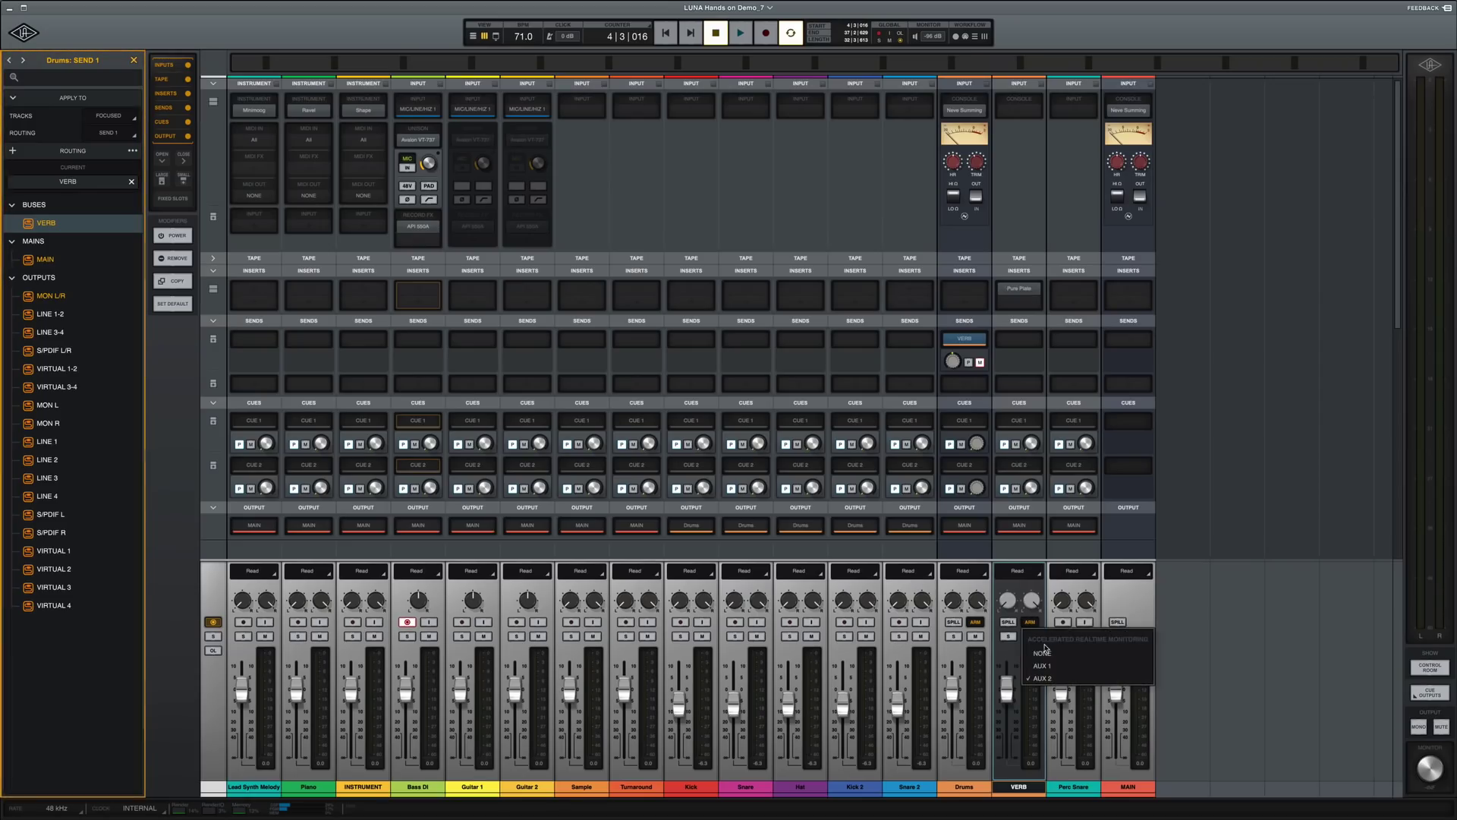
pyautogui.click(1044, 651)
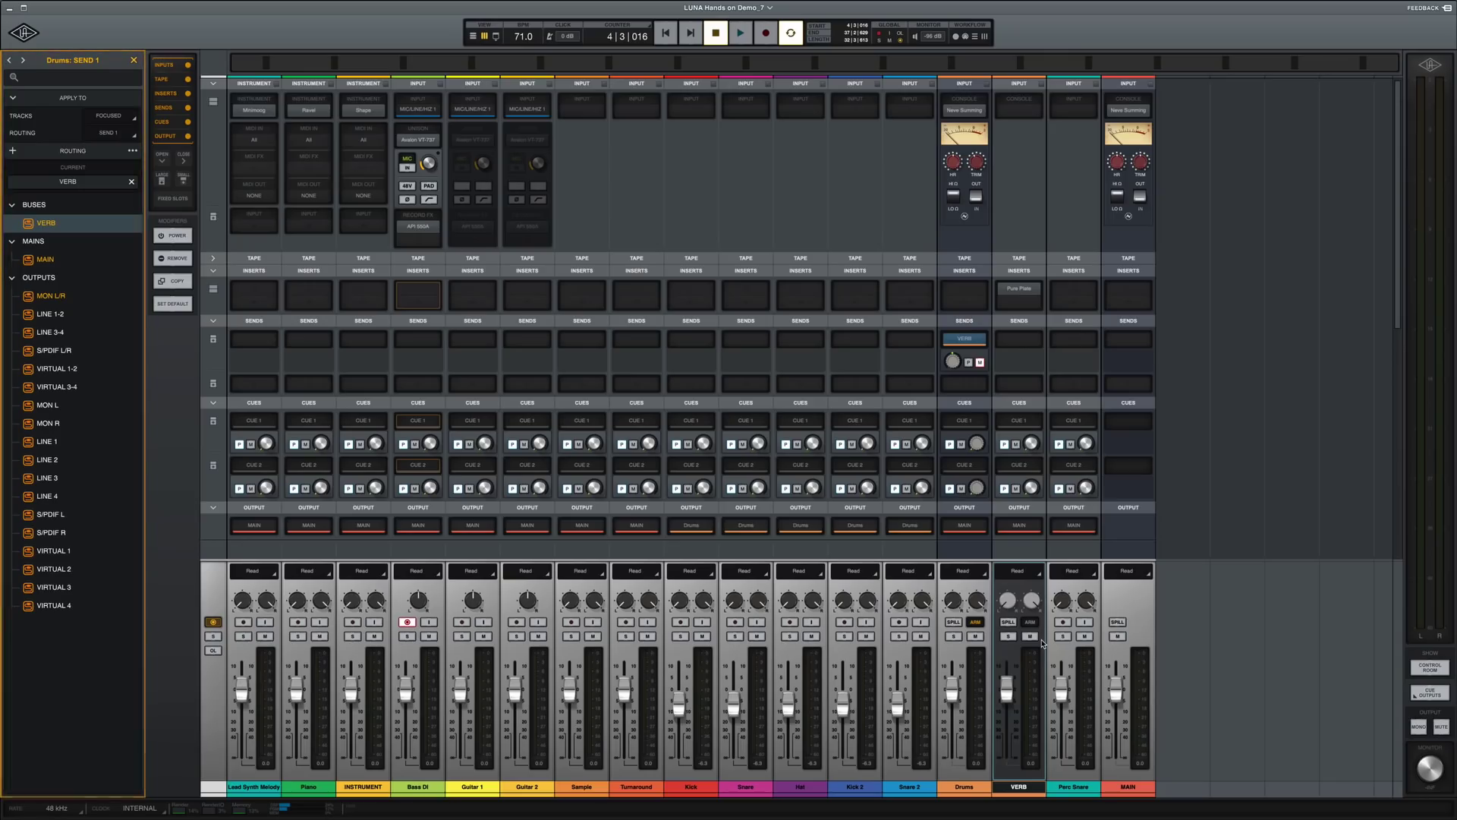
pyautogui.rightClick(1034, 629)
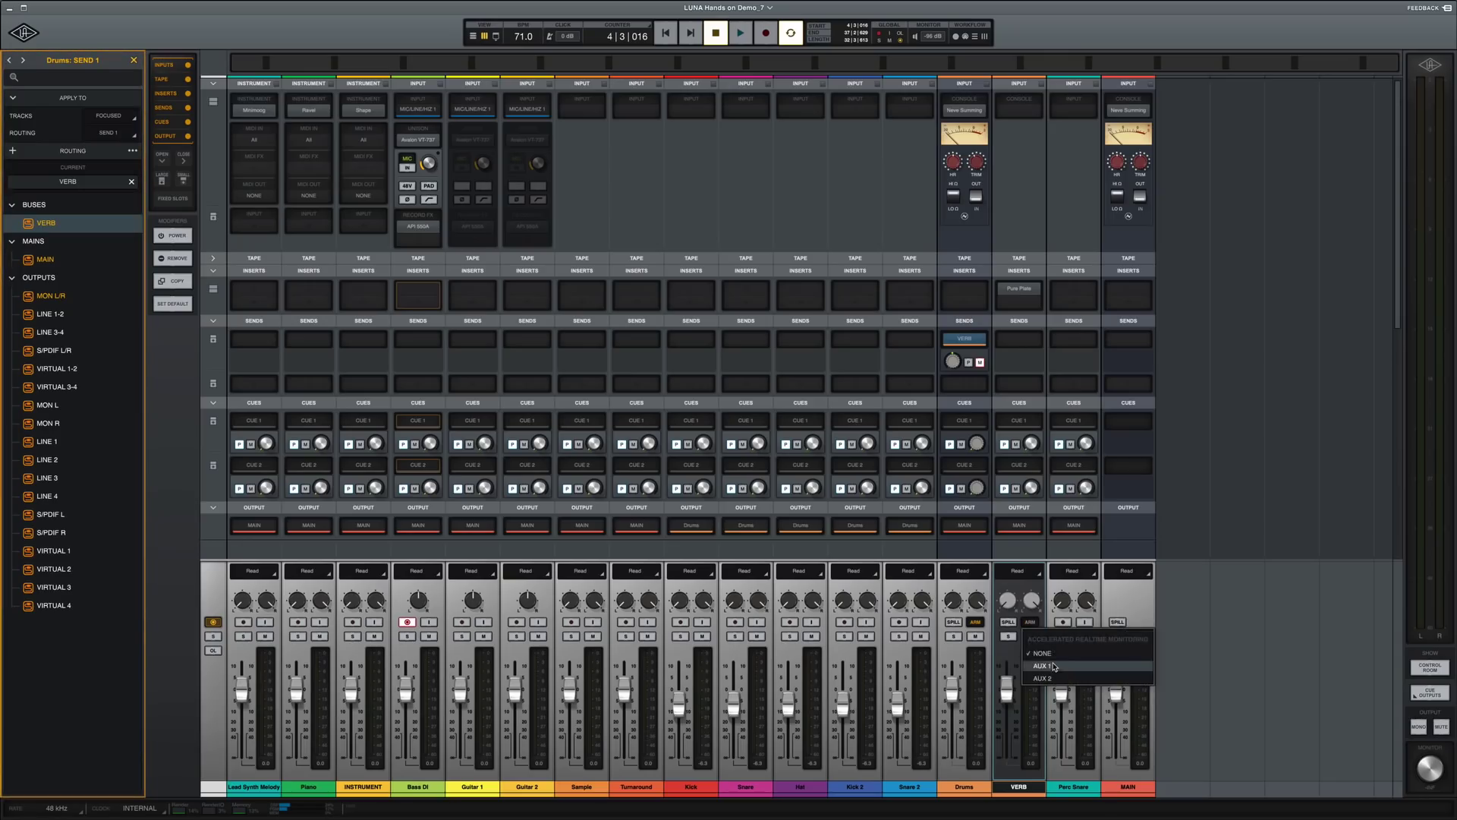
pyautogui.click(1053, 666)
pyautogui.rightClick(1030, 622)
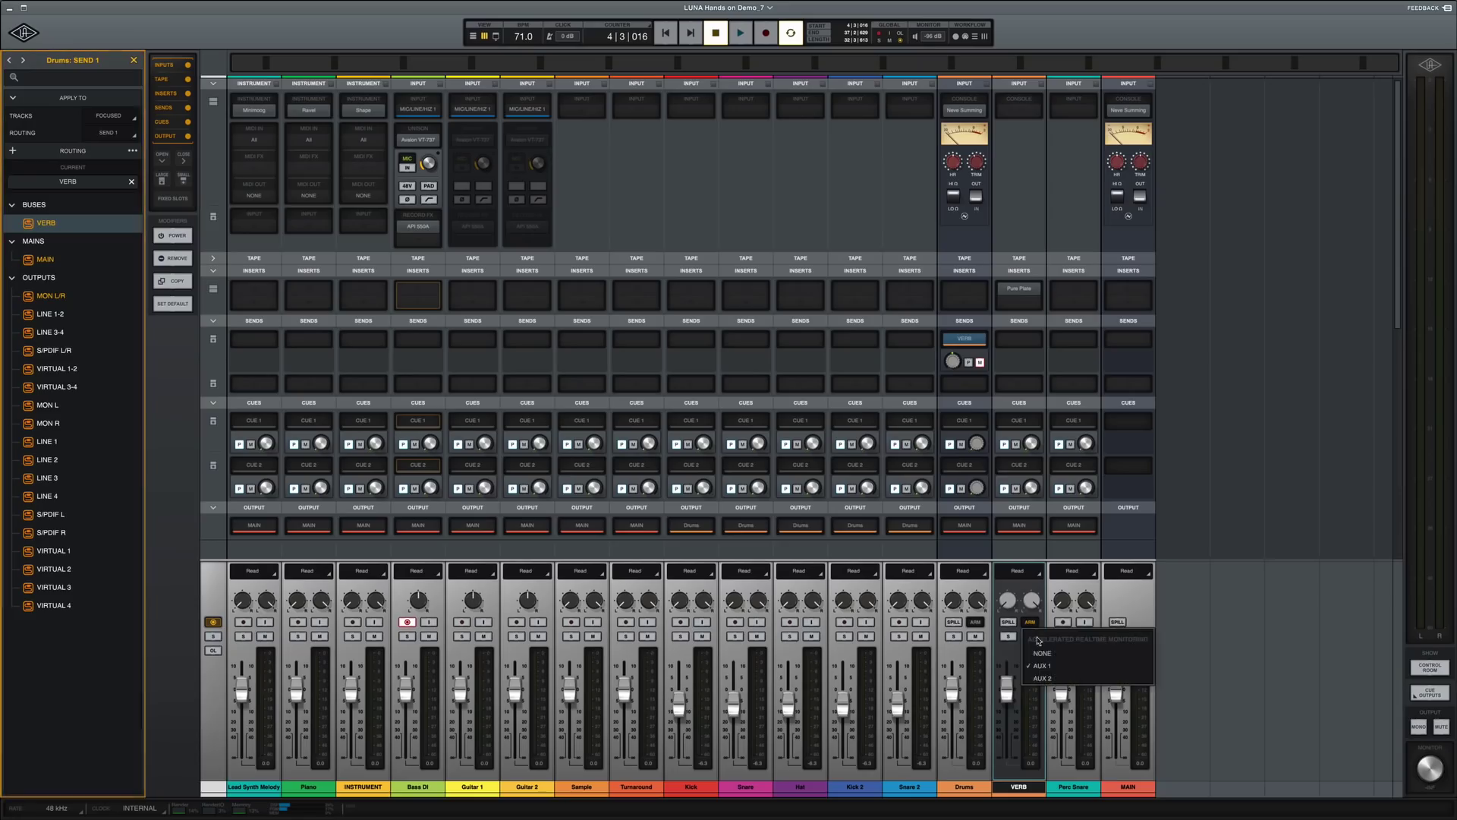
pyautogui.click(1055, 667)
pyautogui.rightClick(979, 624)
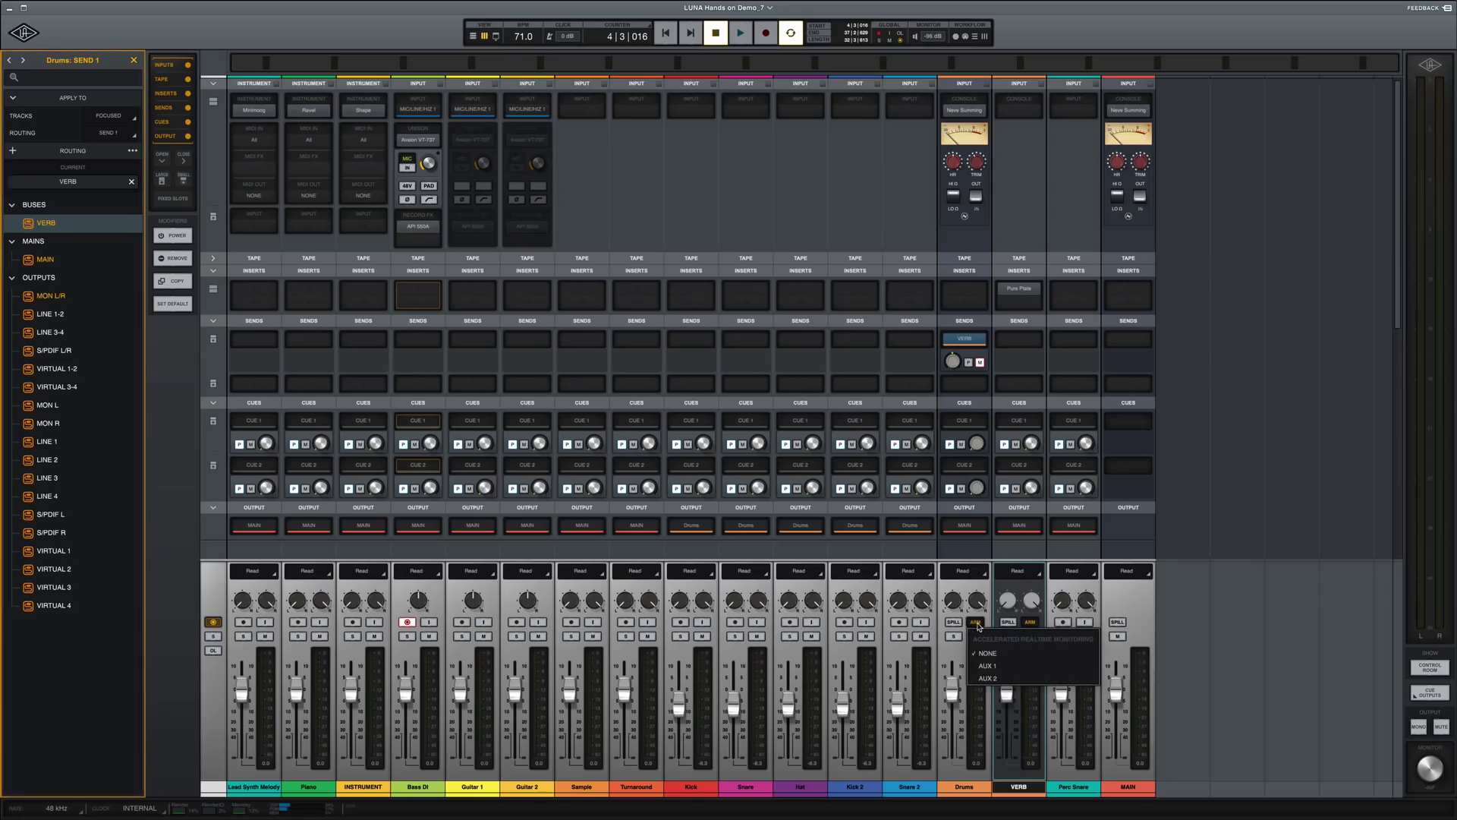
pyautogui.click(1008, 663)
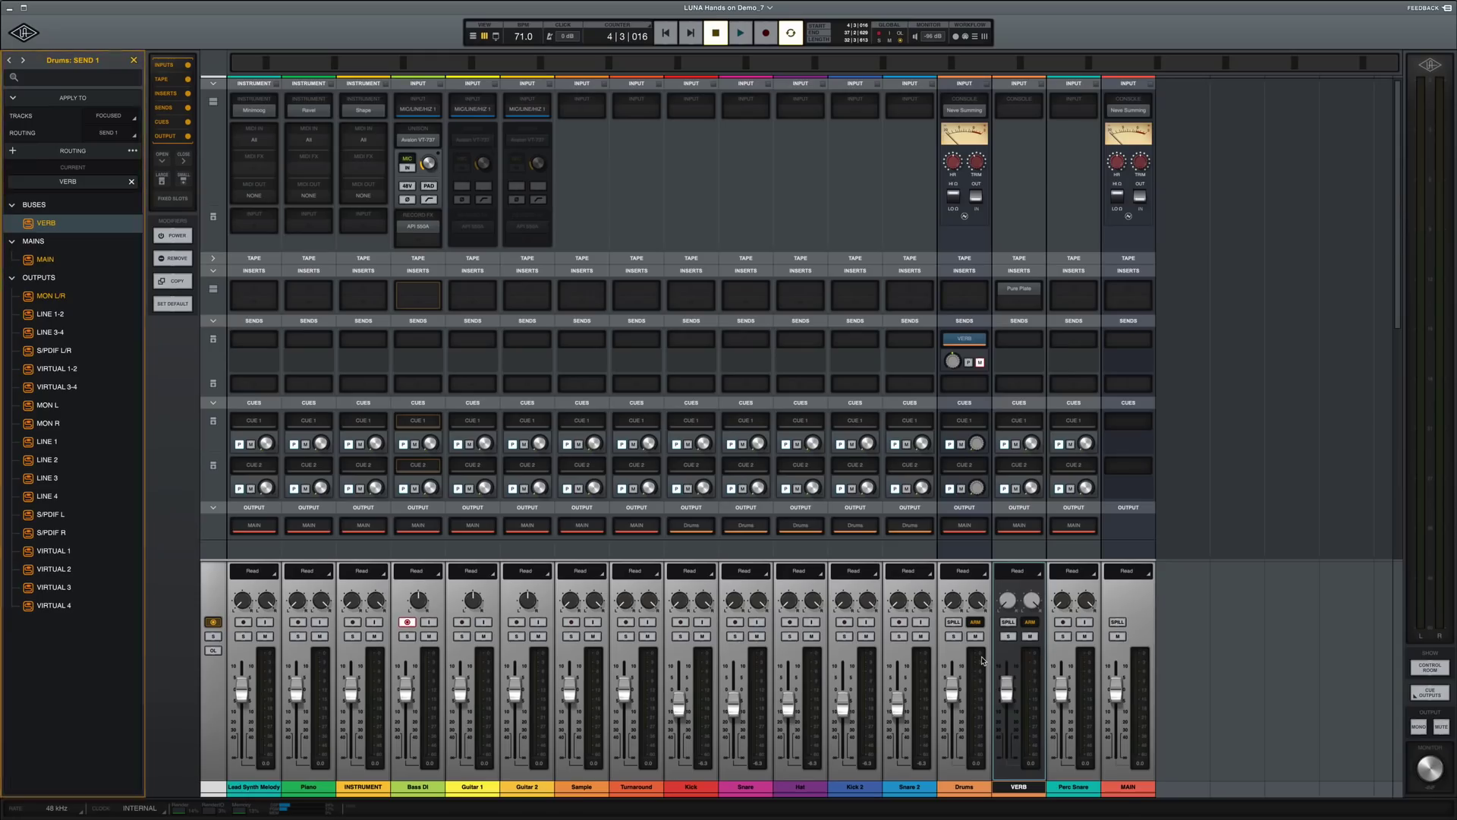
# Open the Shape instrument on the INSTRUMENT track and load MILES into Part 3.
pyautogui.click(963, 525)
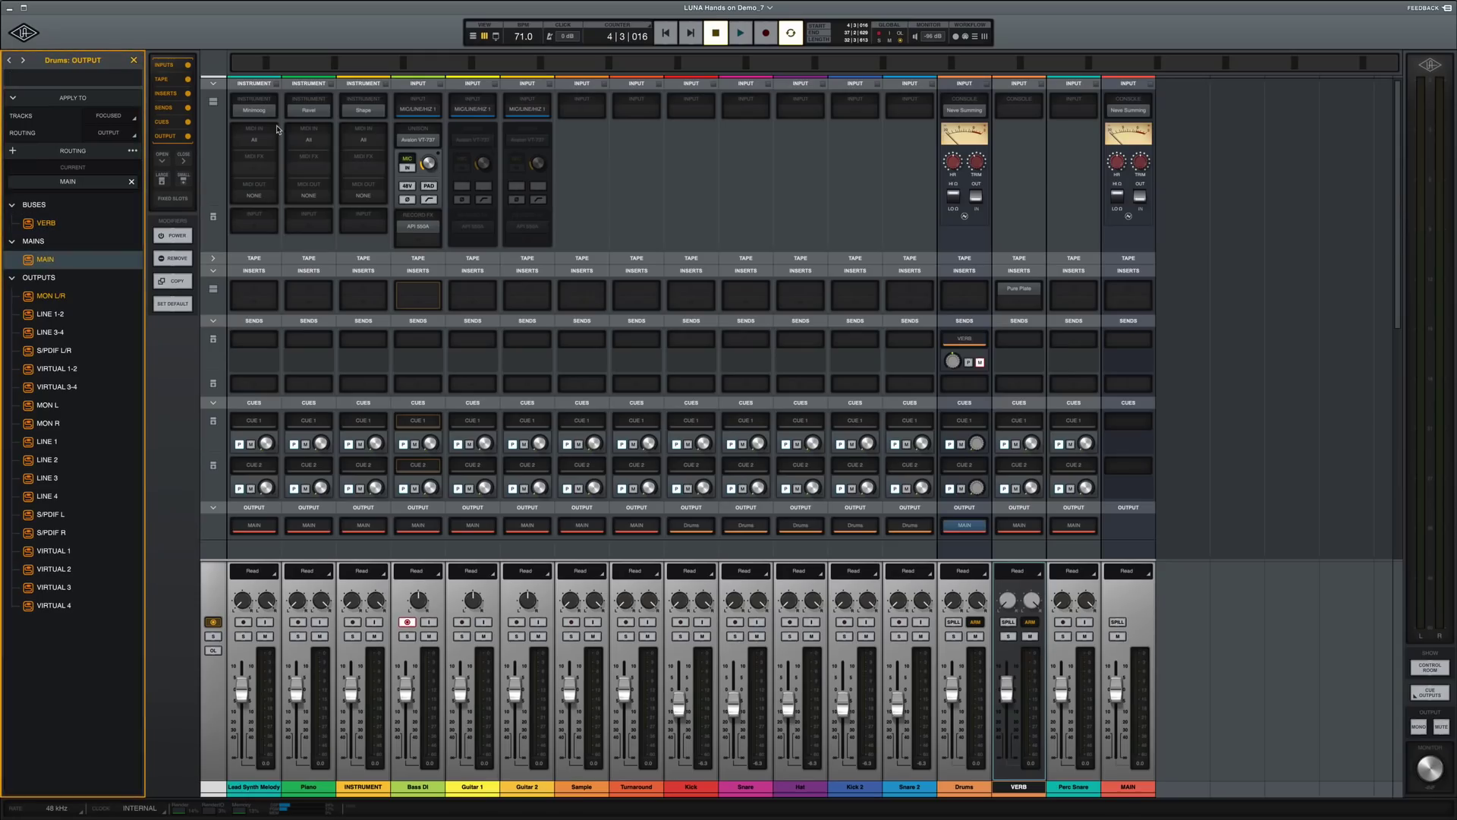
pyautogui.click(364, 111)
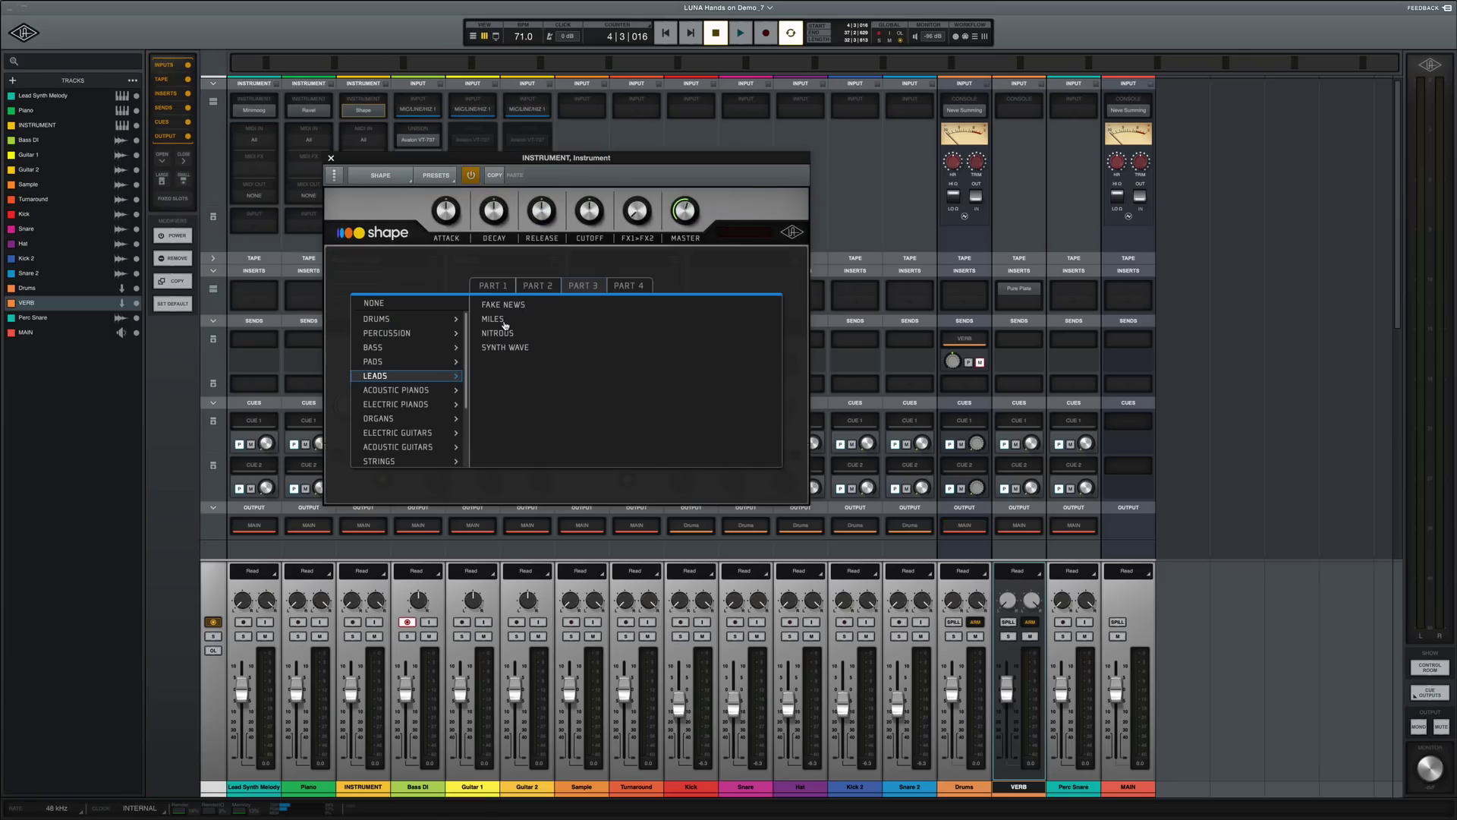
pyautogui.click(505, 322)
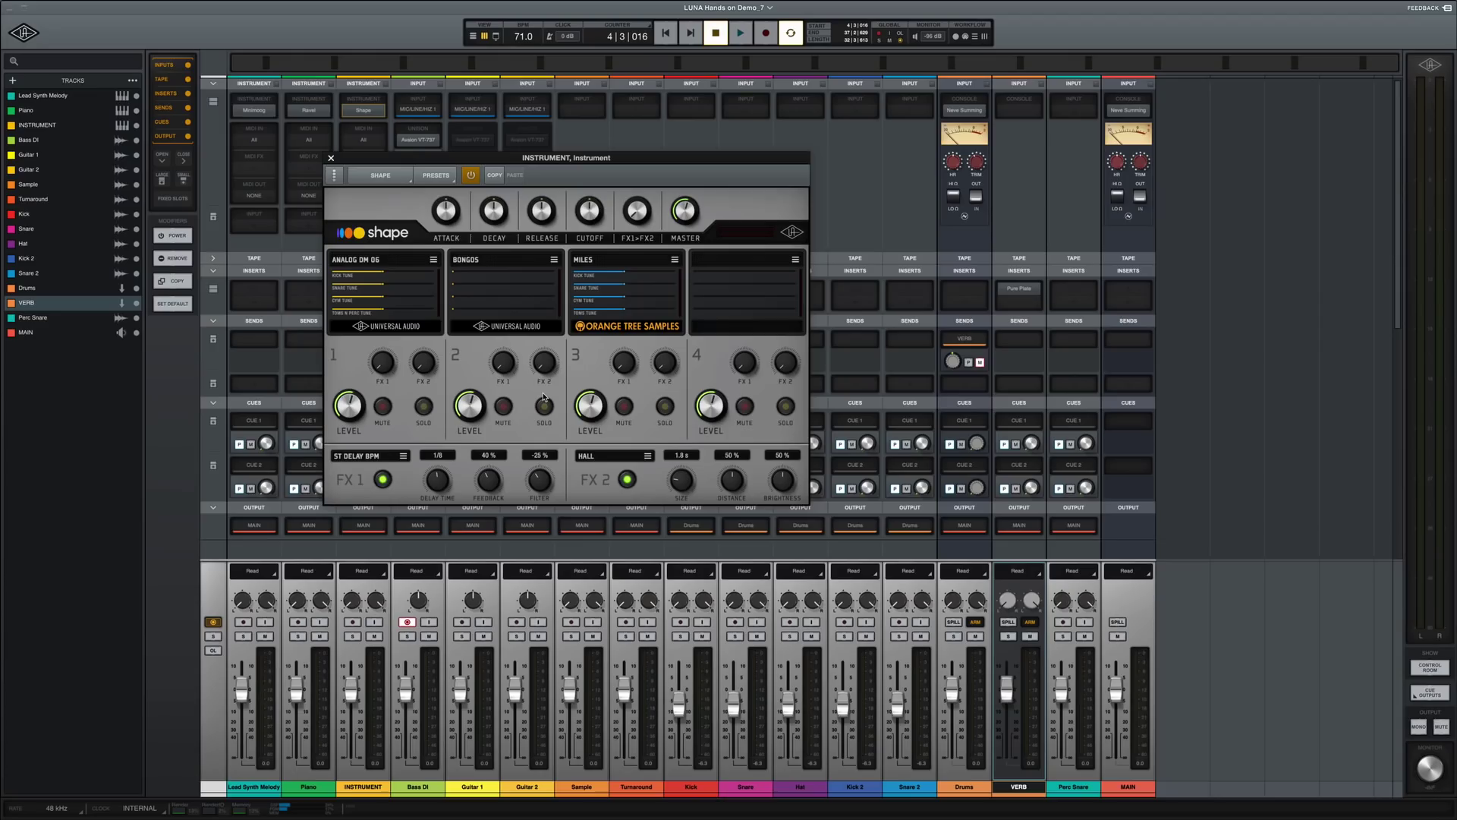
# Load Strings > Chamber String Ensemble - Live into Shape's Part 4.
pyautogui.click(795, 259)
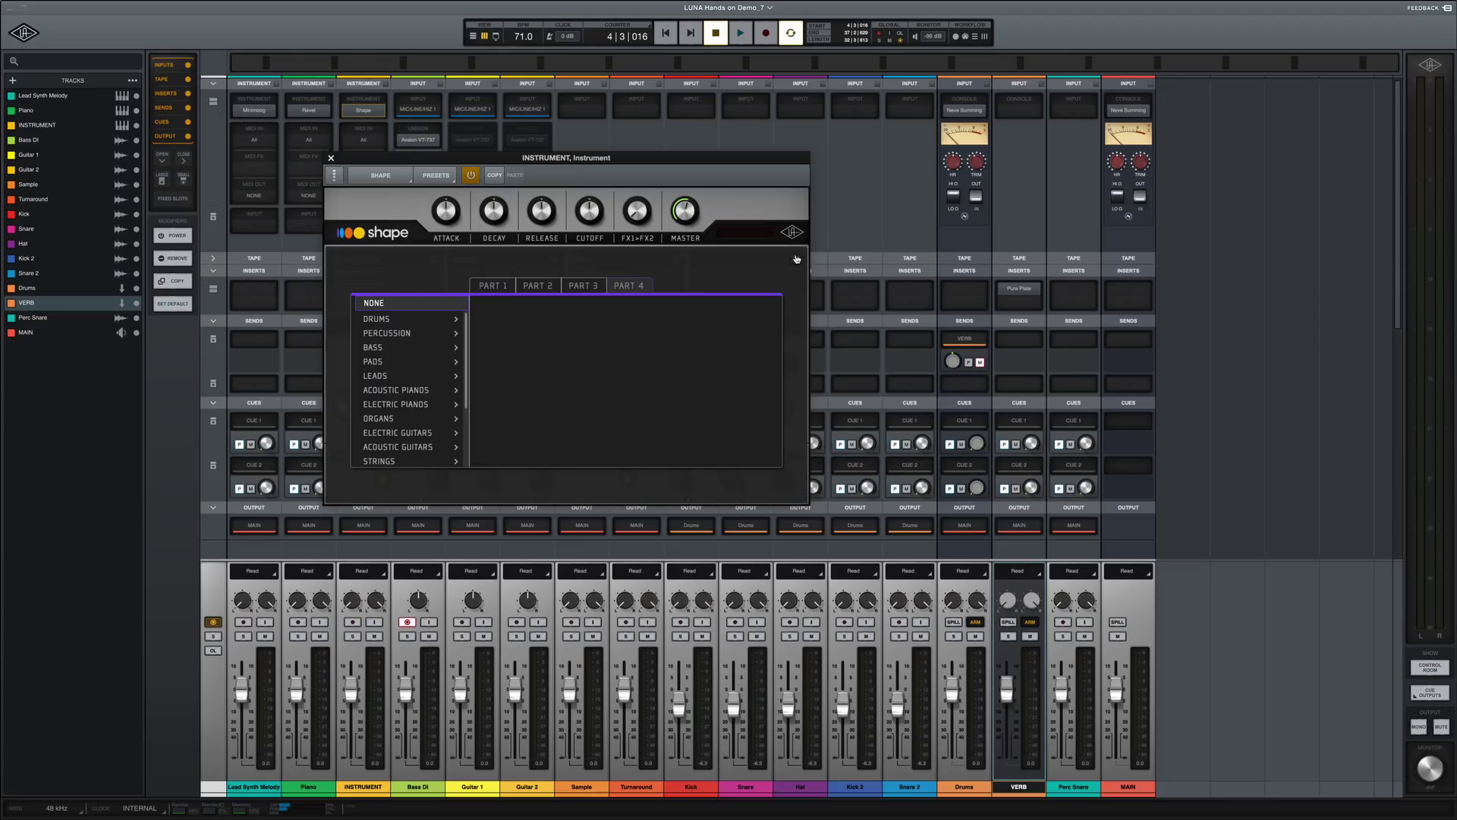
pyautogui.click(395, 461)
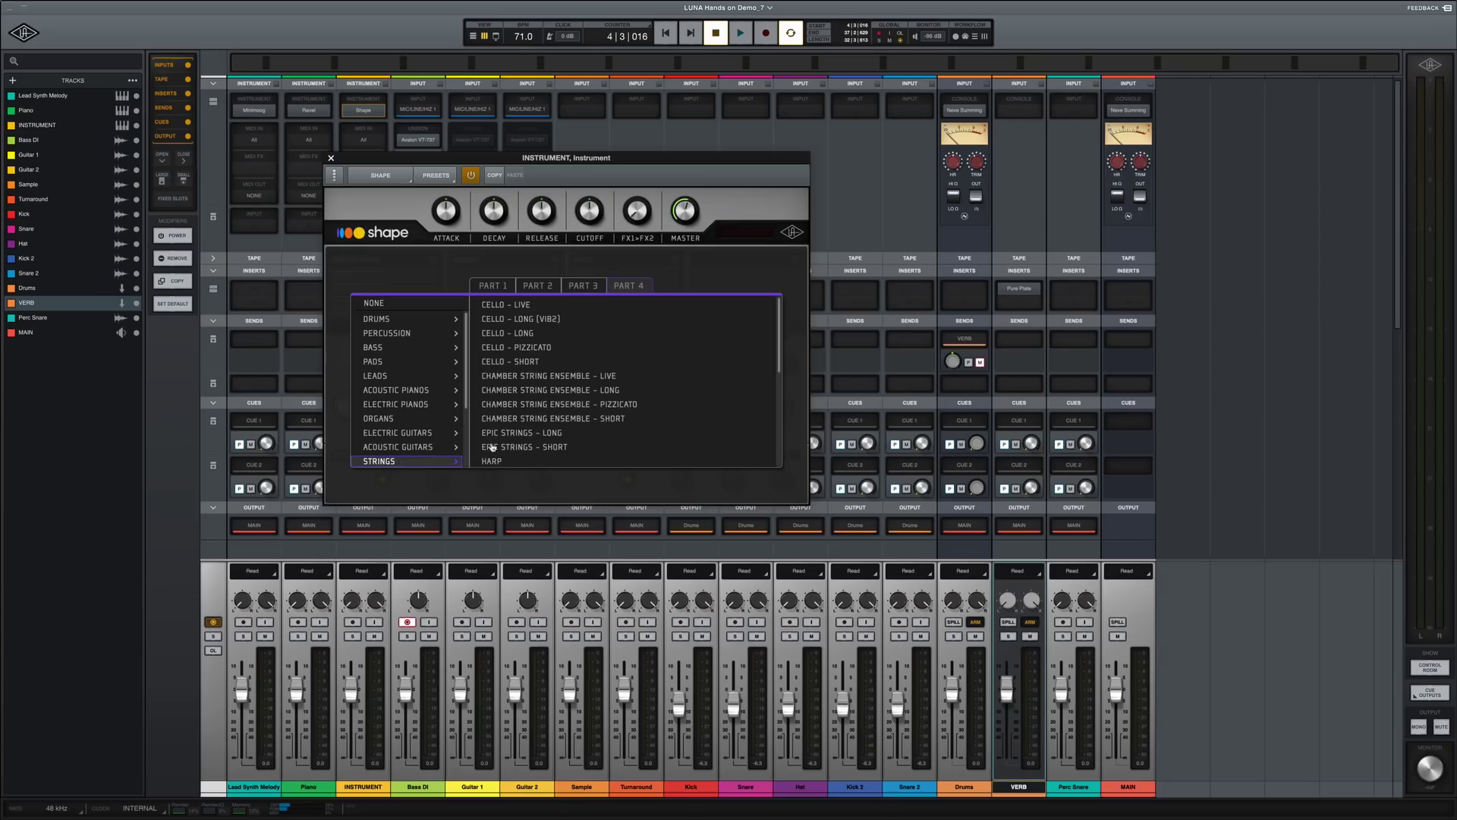
pyautogui.click(561, 377)
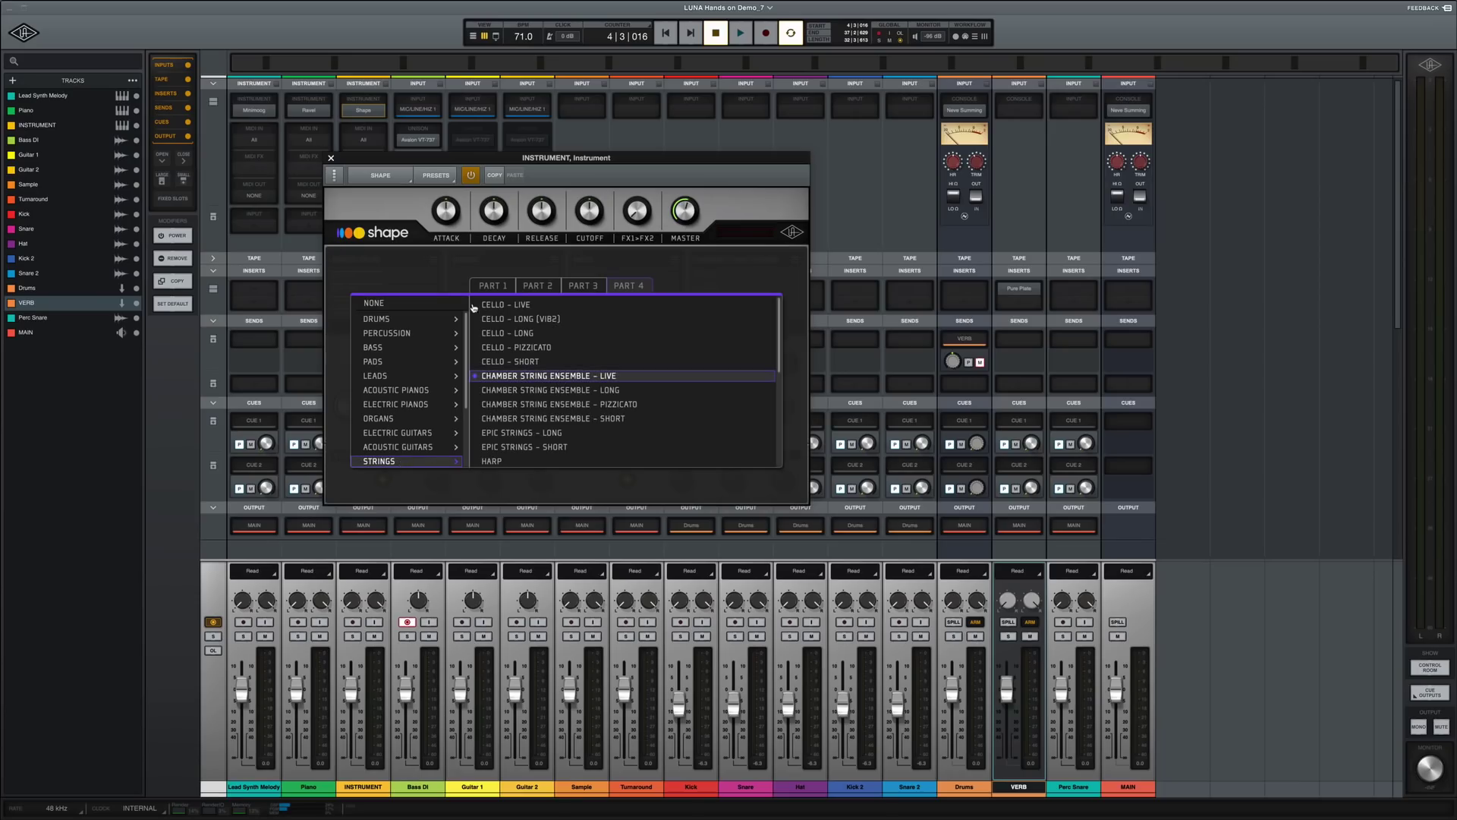
pyautogui.click(337, 257)
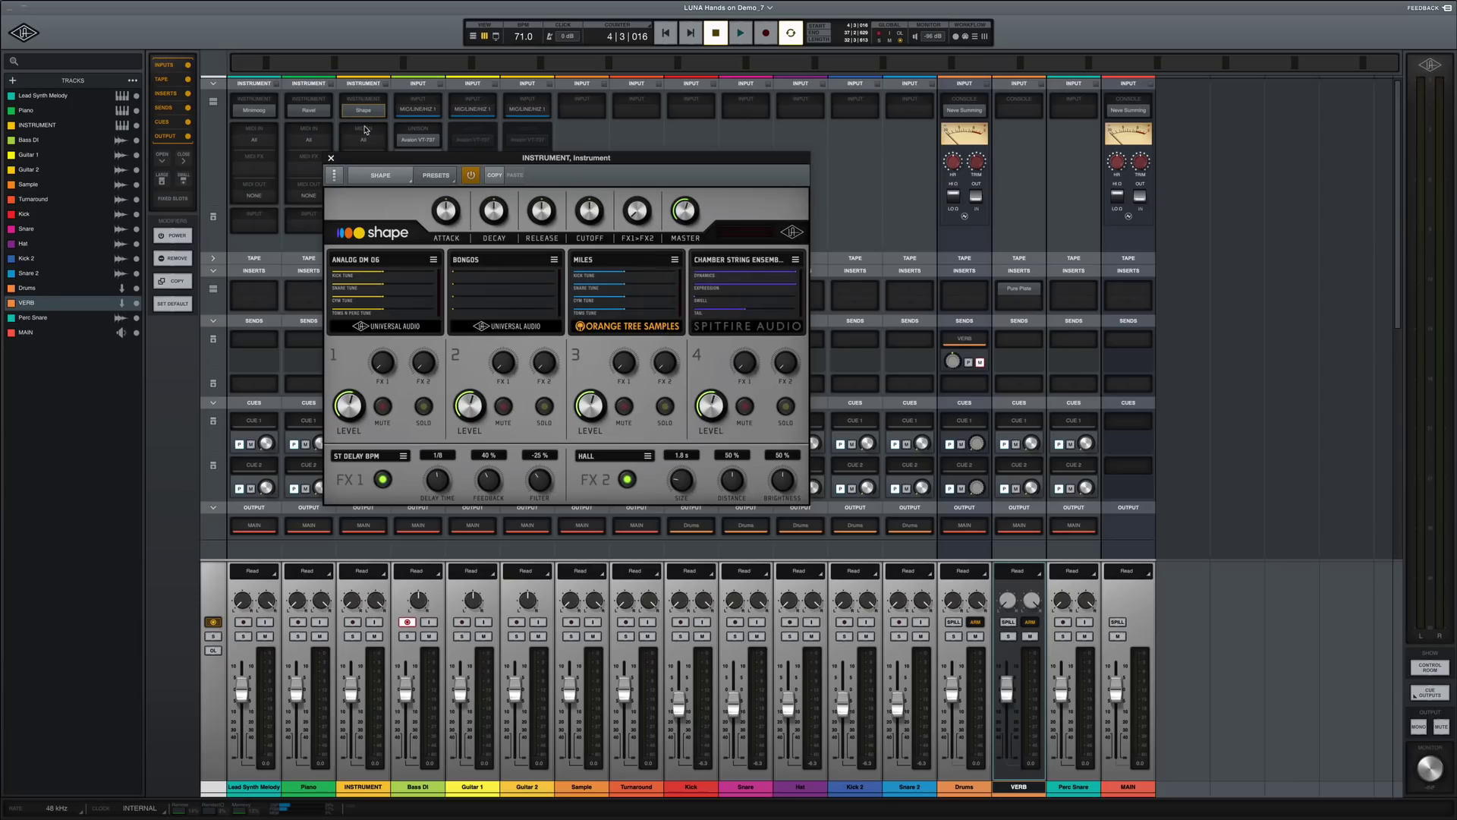
# Close Shape, then slide the Piano Ravel's MICS position from close toward ROOM and close Ravel.
pyautogui.click(331, 159)
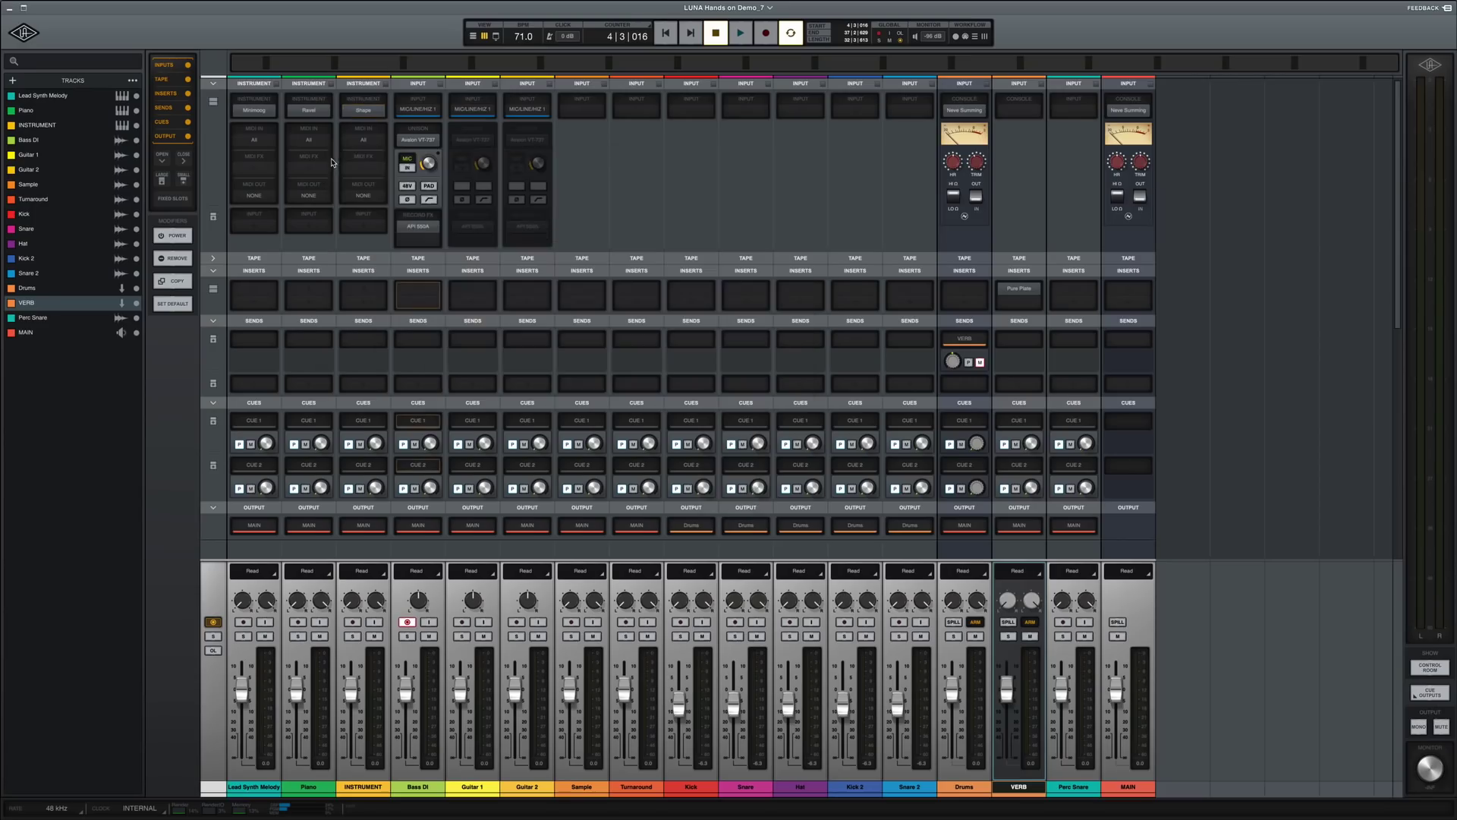
pyautogui.click(309, 112)
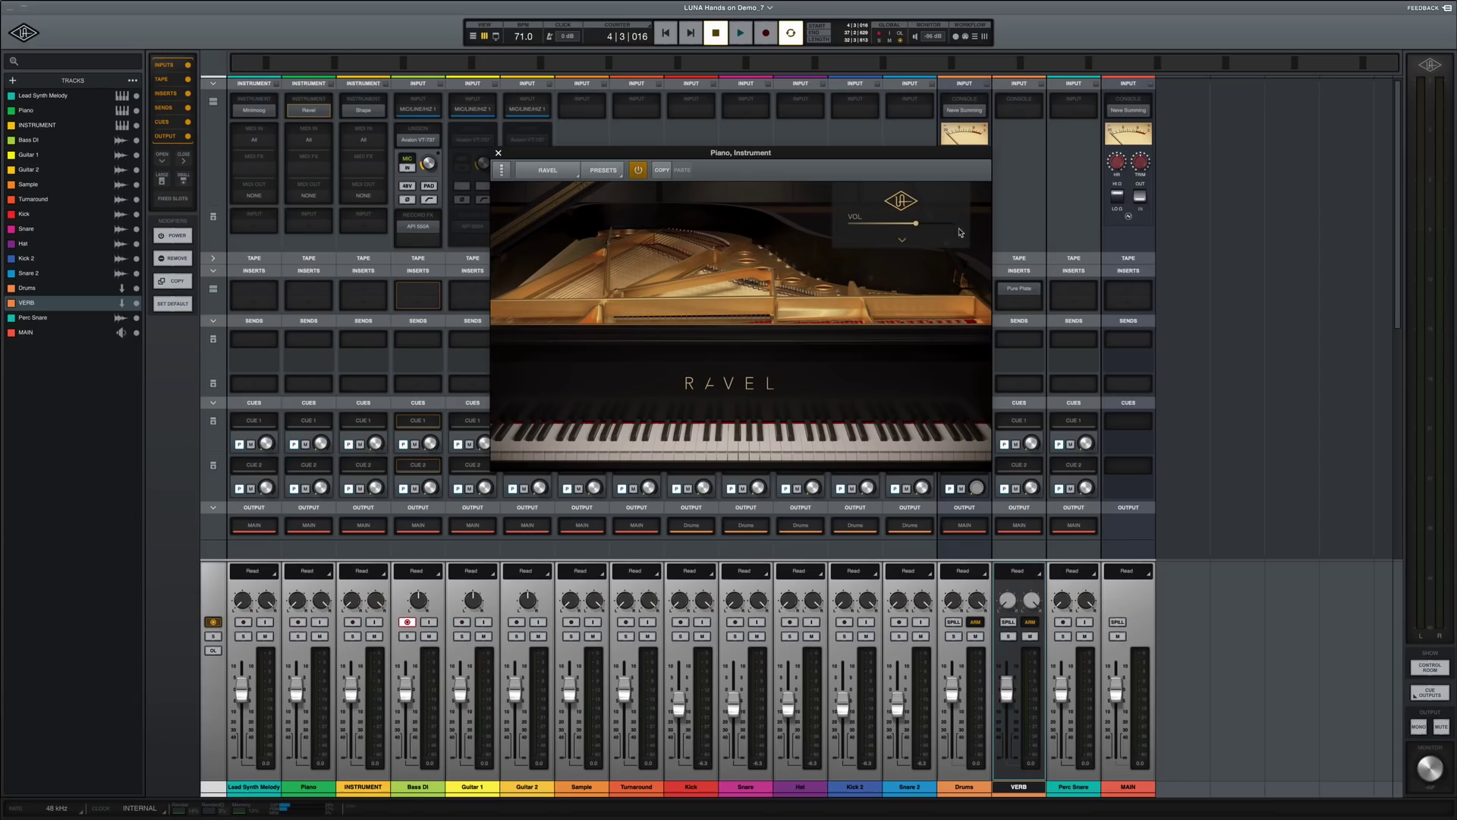
pyautogui.click(901, 239)
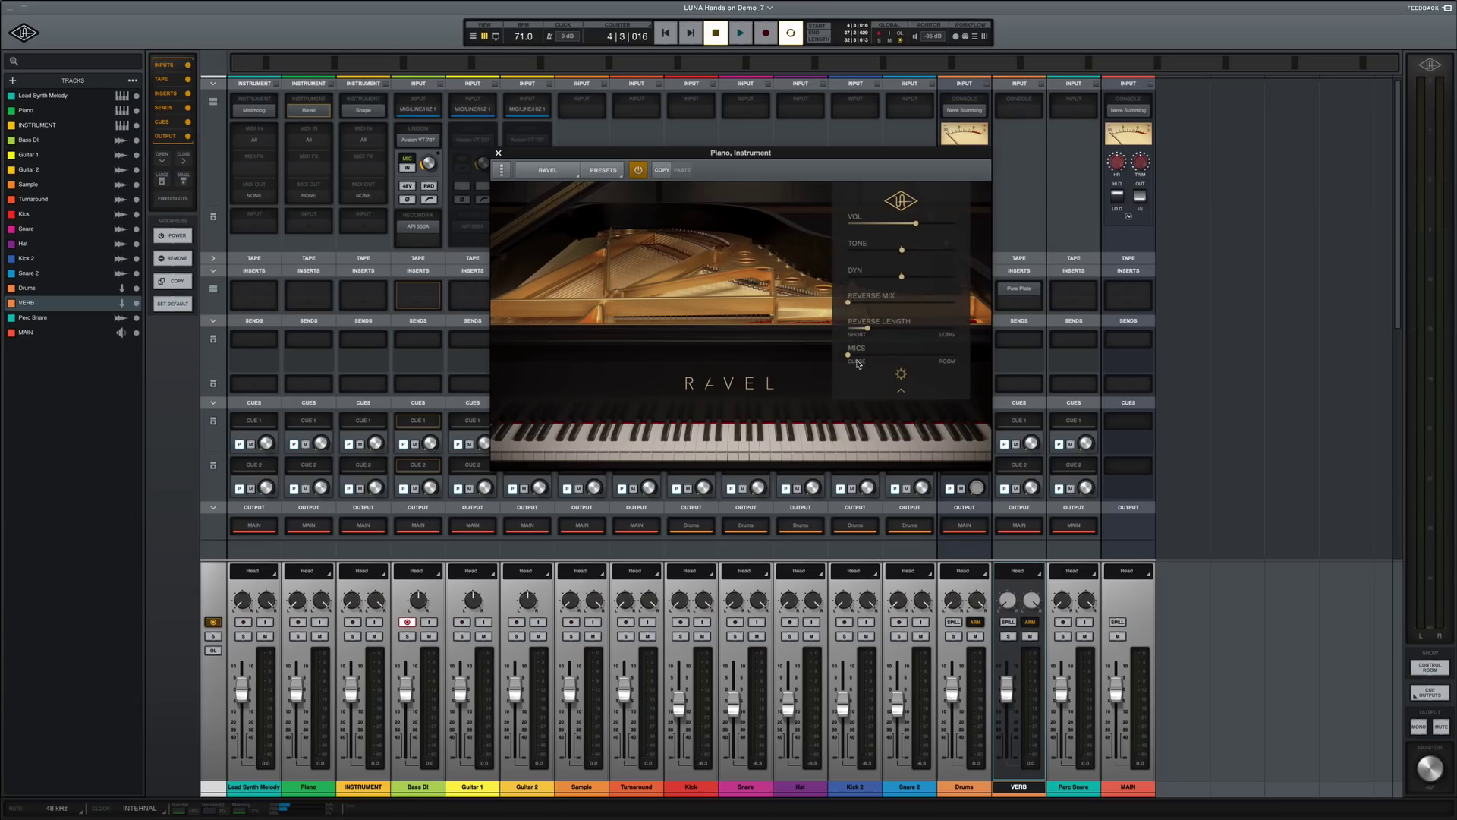
pyautogui.moveTo(849, 355); pyautogui.dragTo(914, 357)
pyautogui.click(499, 157)
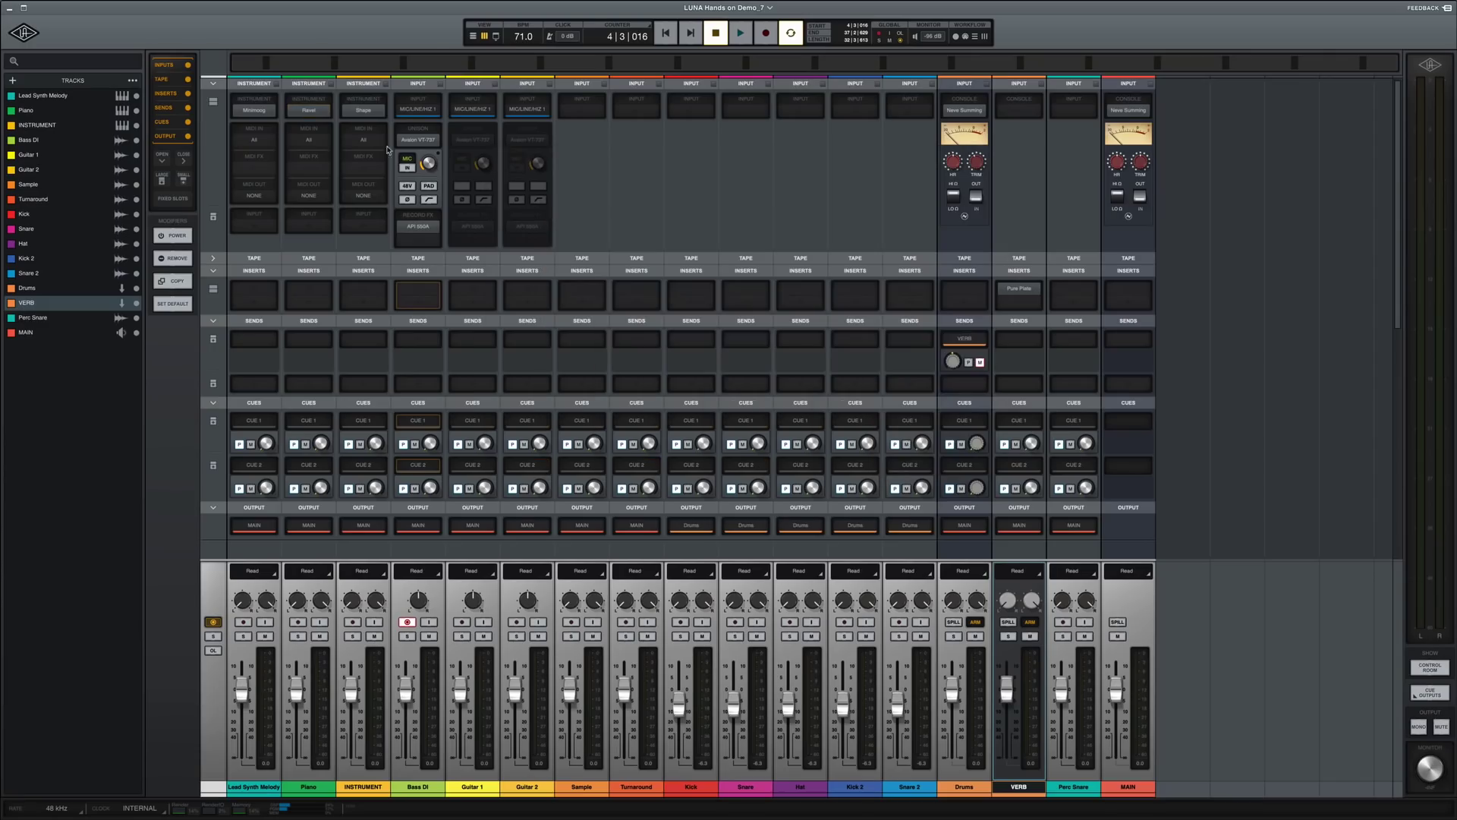
pyautogui.click(255, 114)
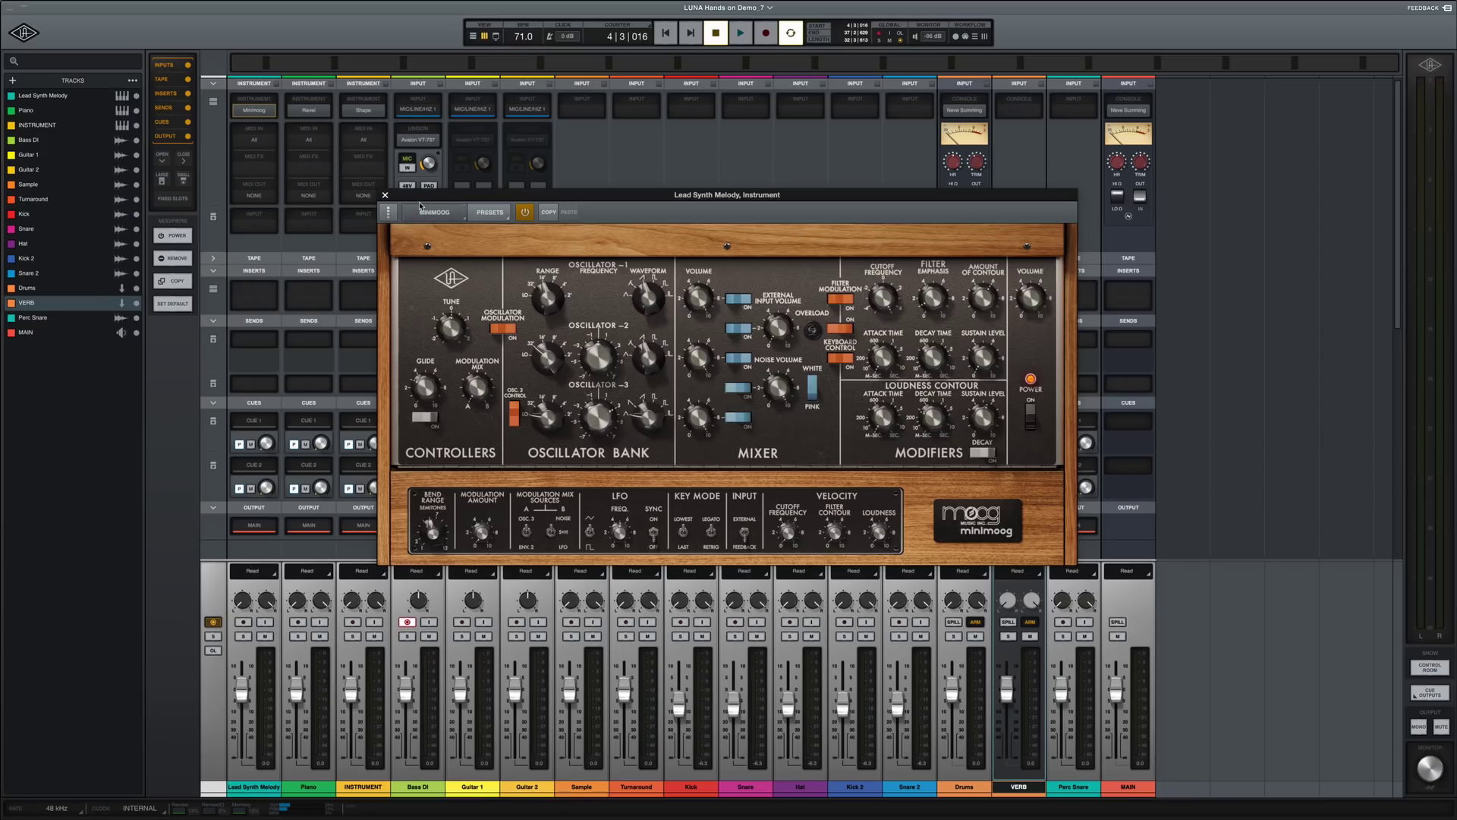
pyautogui.click(386, 196)
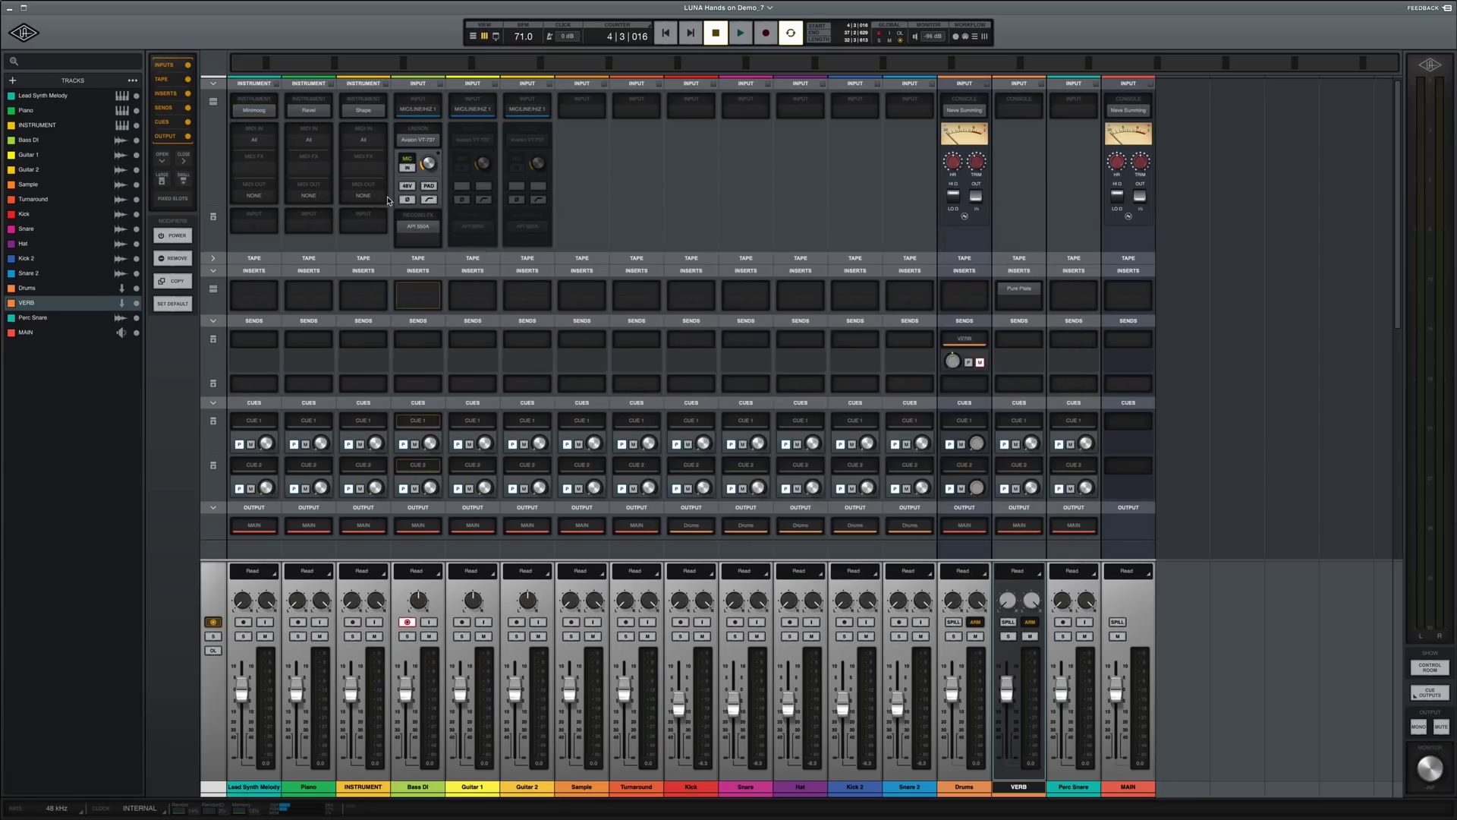